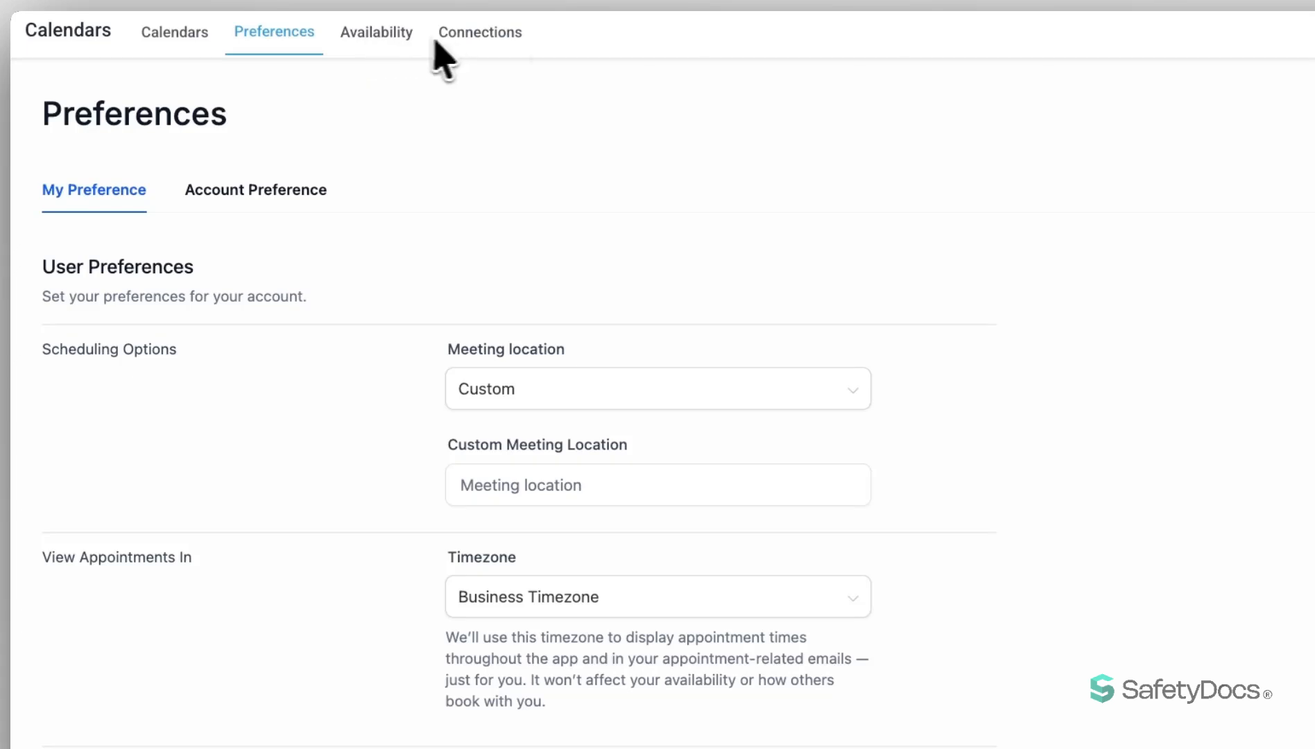
Look through the Service Menu, Rooms and Equipment sections of the calendar settings and return to the calendar list.
{"action": "left_click", "coordinate": [190, 35]}
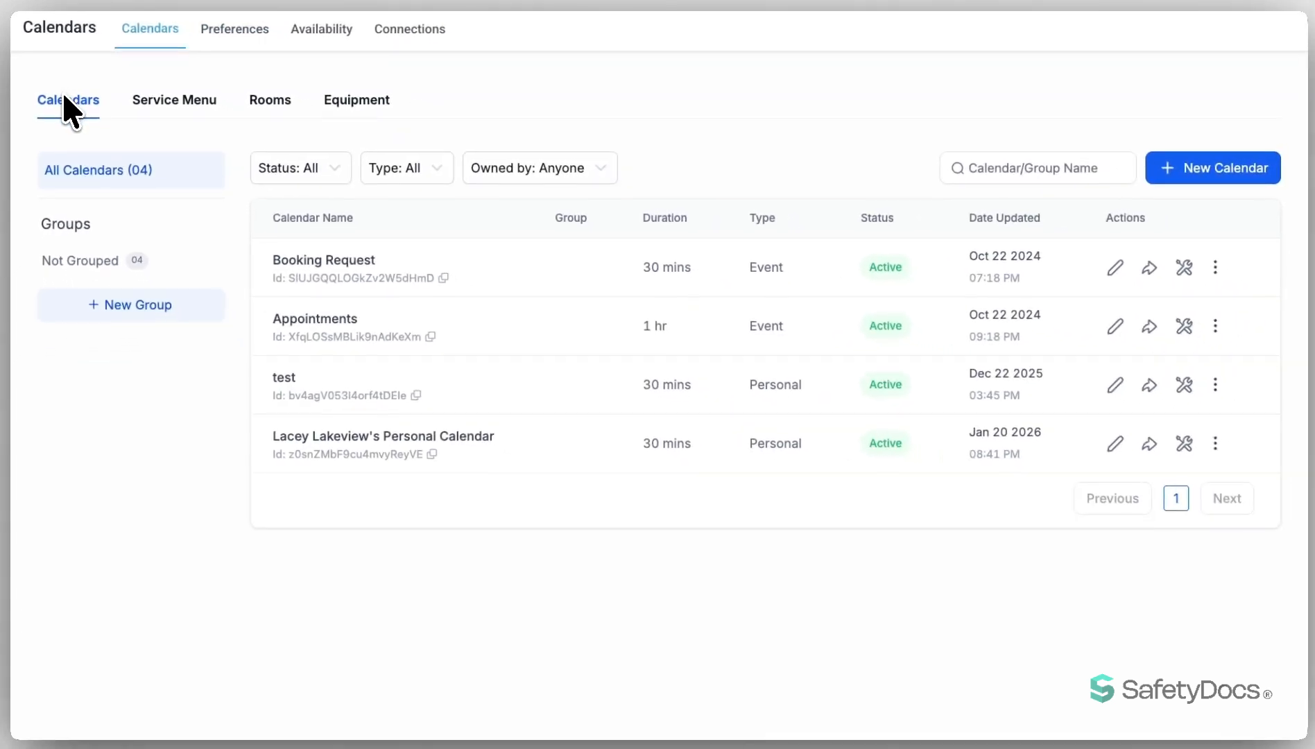
{"action": "left_click", "coordinate": [163, 102]}
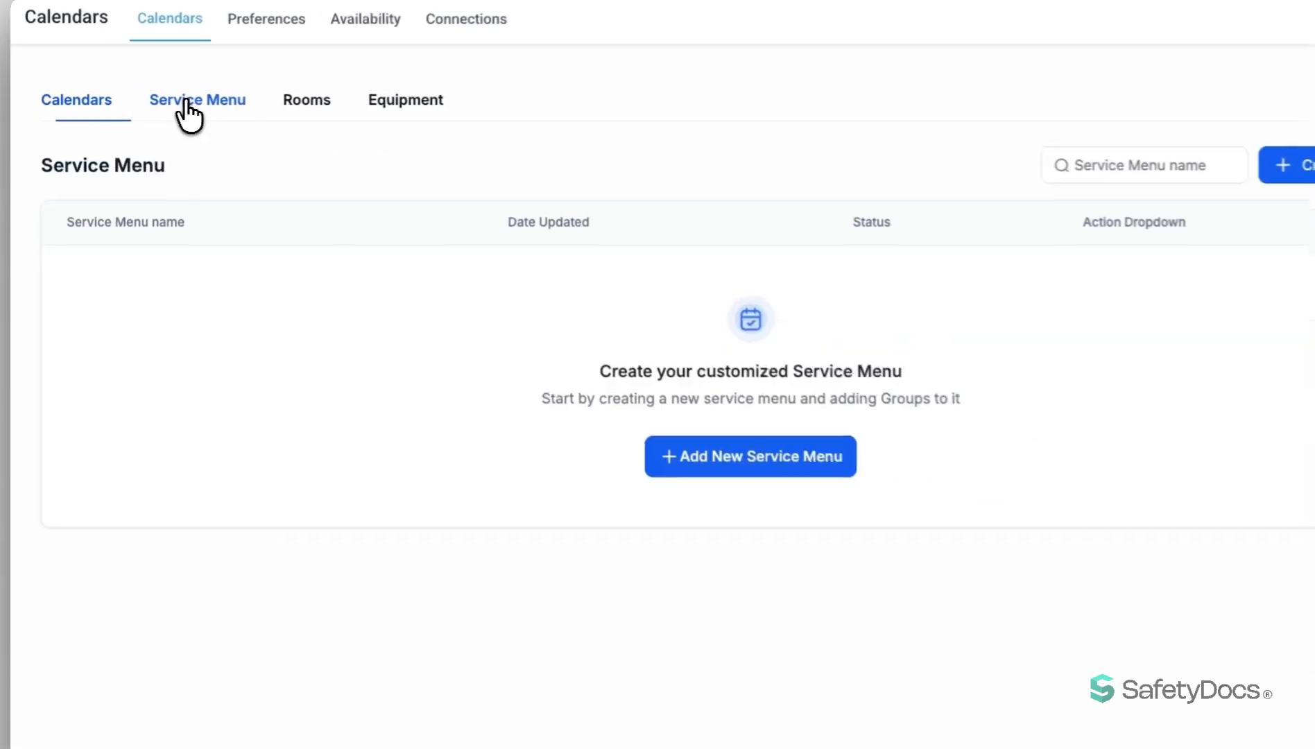
{"action": "left_click", "coordinate": [270, 102]}
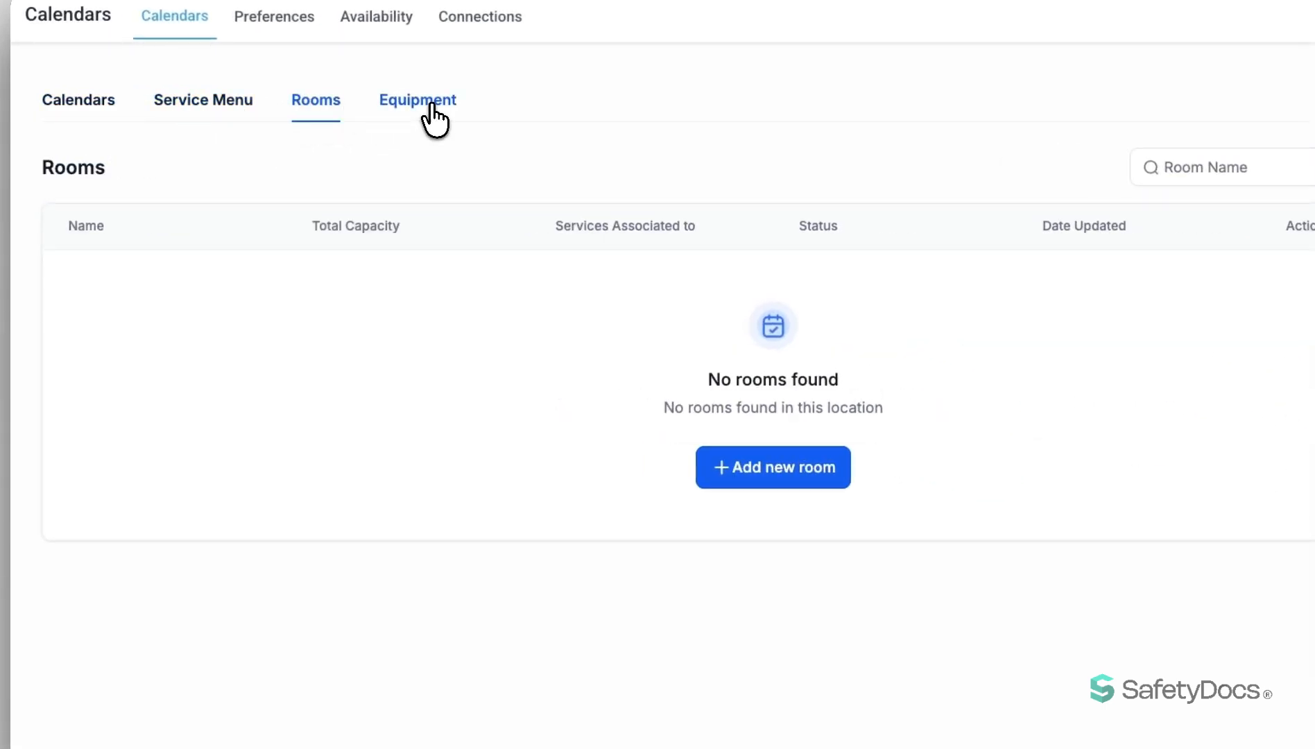
{"action": "left_click", "coordinate": [430, 111]}
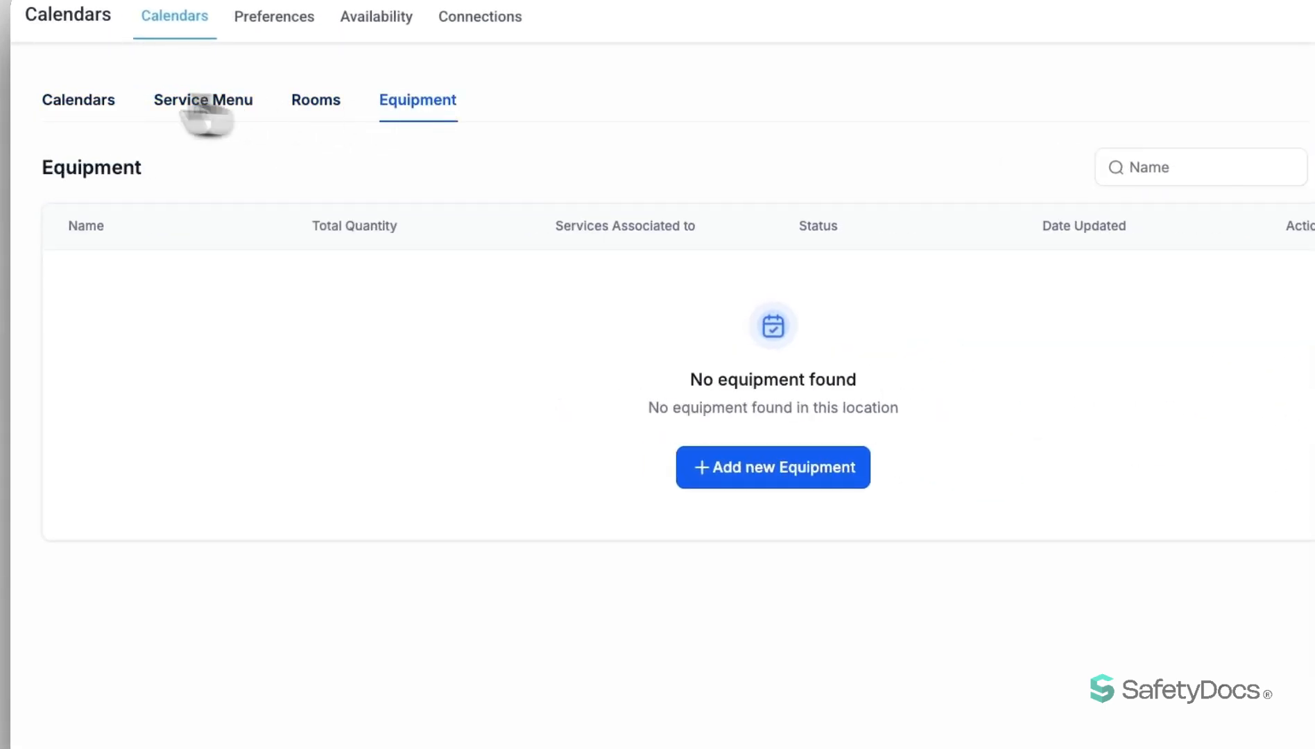
{"action": "left_click", "coordinate": [66, 104]}
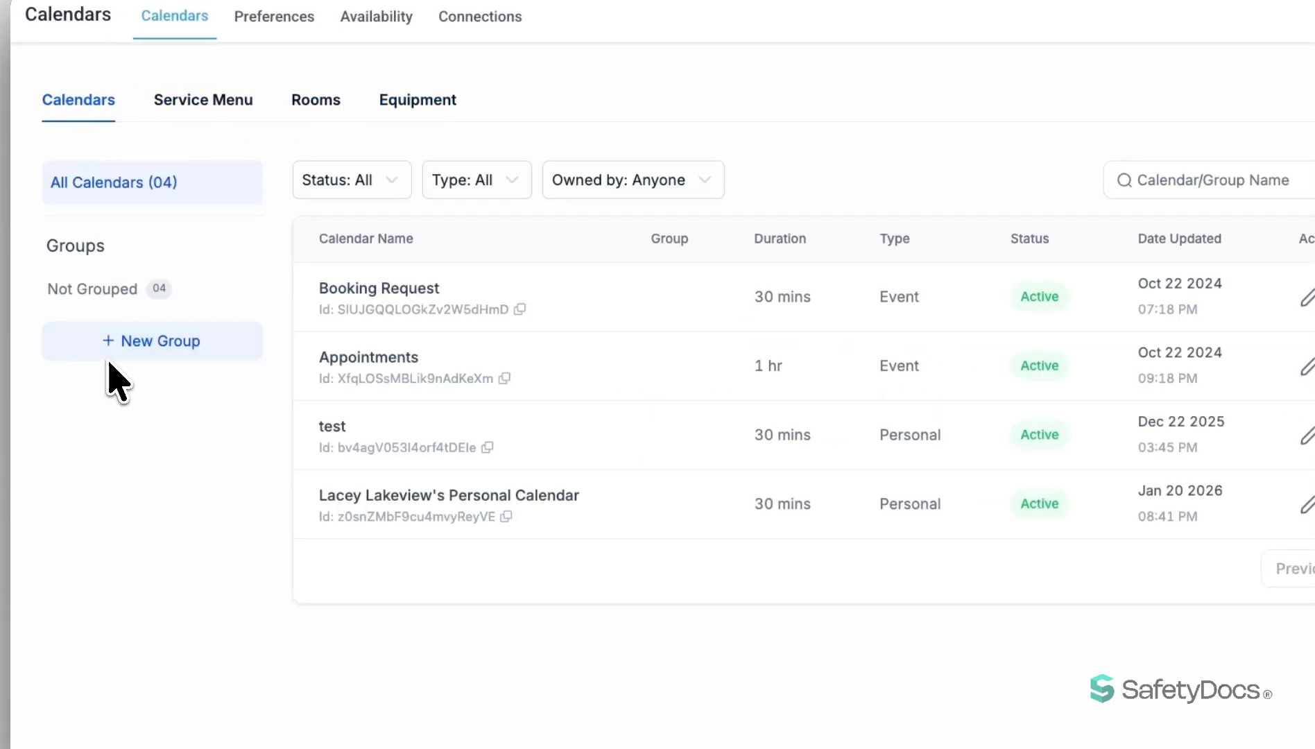
Review the personal and account-level calendar preferences, including the in-app and widget options.
{"action": "left_click", "coordinate": [274, 17]}
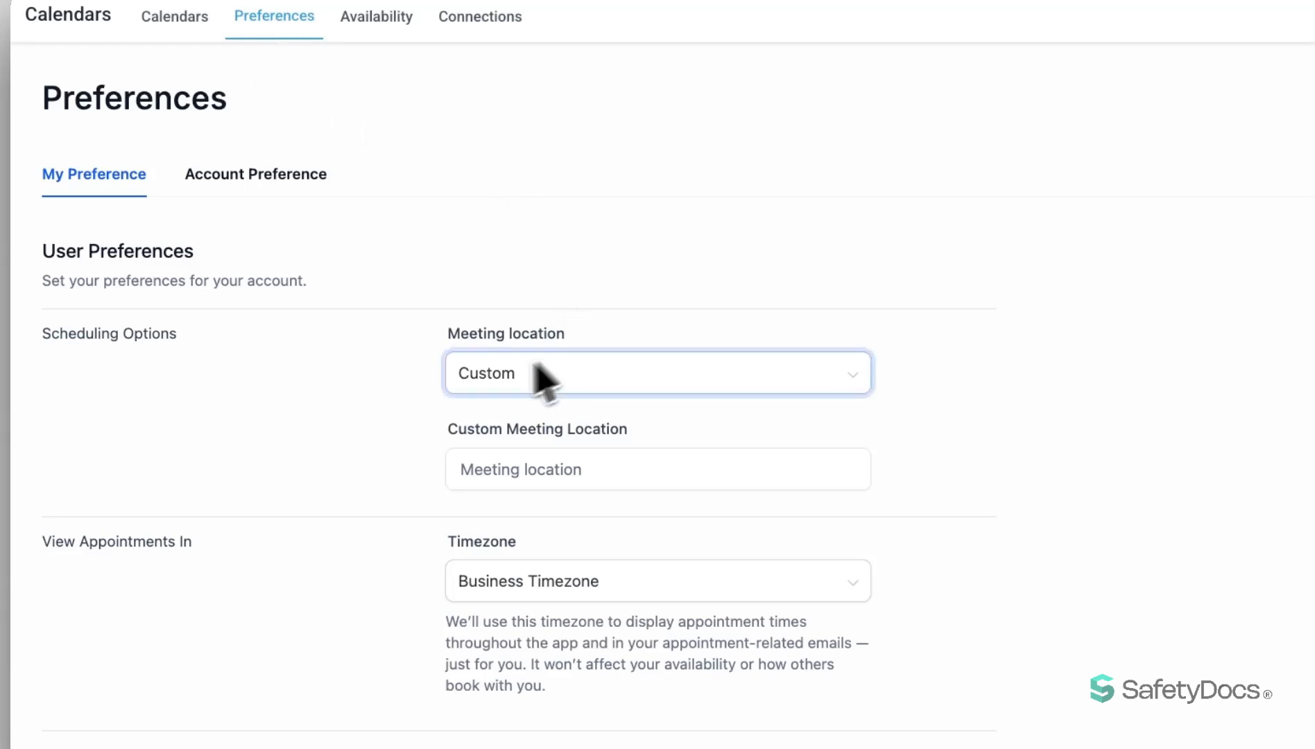
{"action": "left_click", "coordinate": [261, 187]}
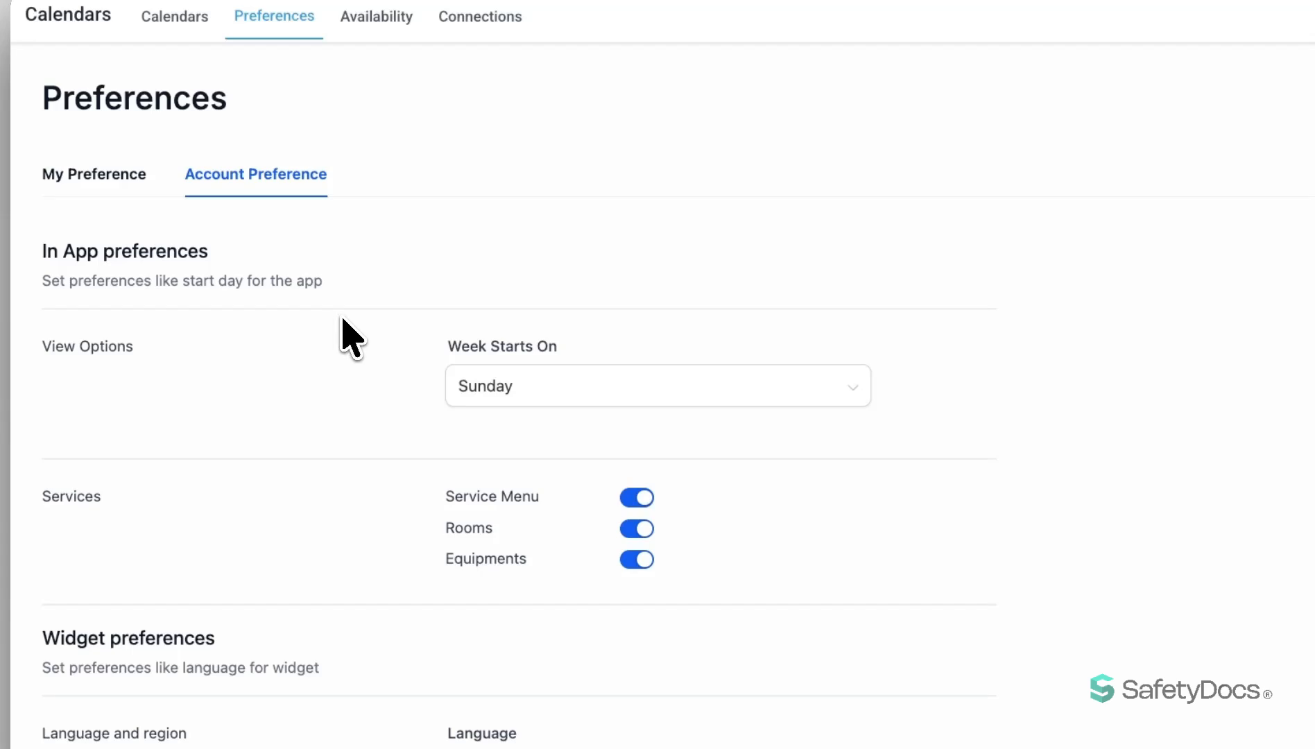
{"action": "scroll", "coordinate": [344, 326], "scroll_direction": "down", "scroll_amount": 6}
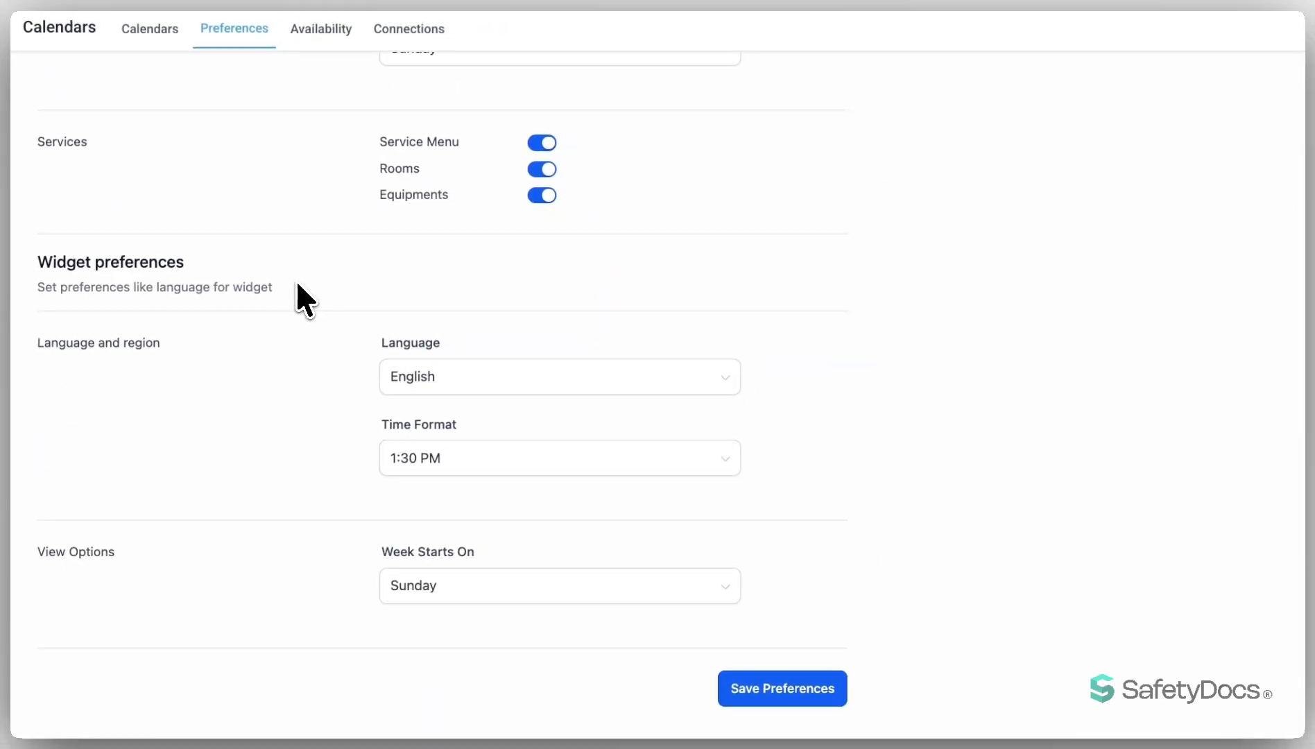
{"action": "scroll", "coordinate": [298, 271], "scroll_direction": "up", "scroll_amount": 8}
Review the weekly working hours in the availability schedules and show the other team member's schedule.
{"action": "left_click", "coordinate": [321, 29]}
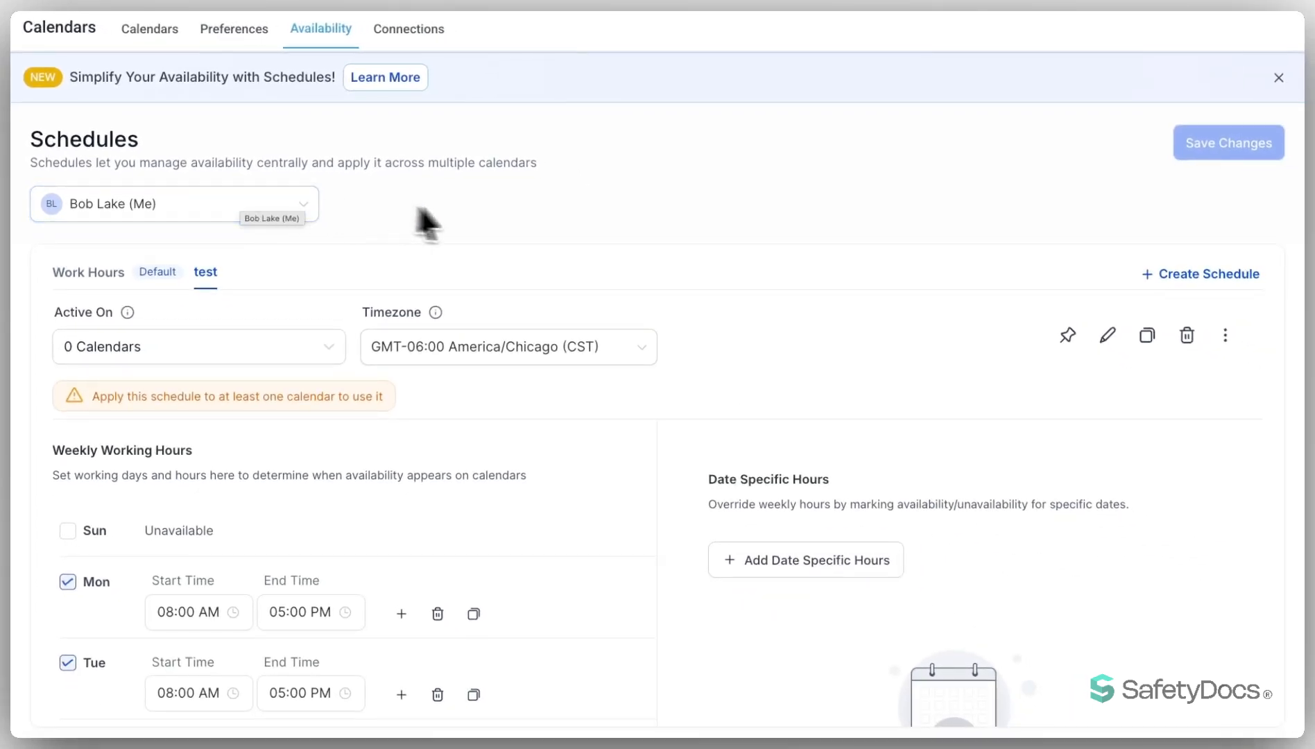
{"action": "scroll", "coordinate": [618, 352], "scroll_direction": "down", "scroll_amount": 5}
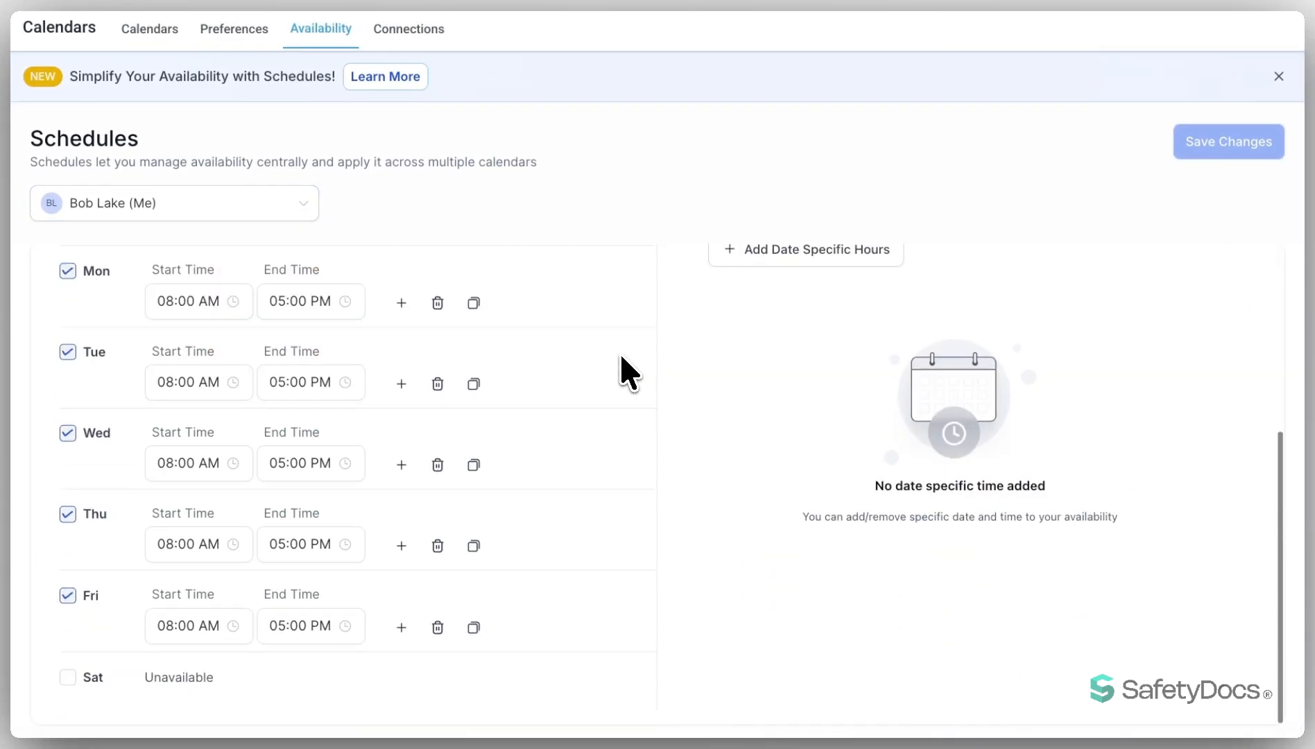
{"action": "scroll", "coordinate": [619, 352], "scroll_direction": "up", "scroll_amount": 5}
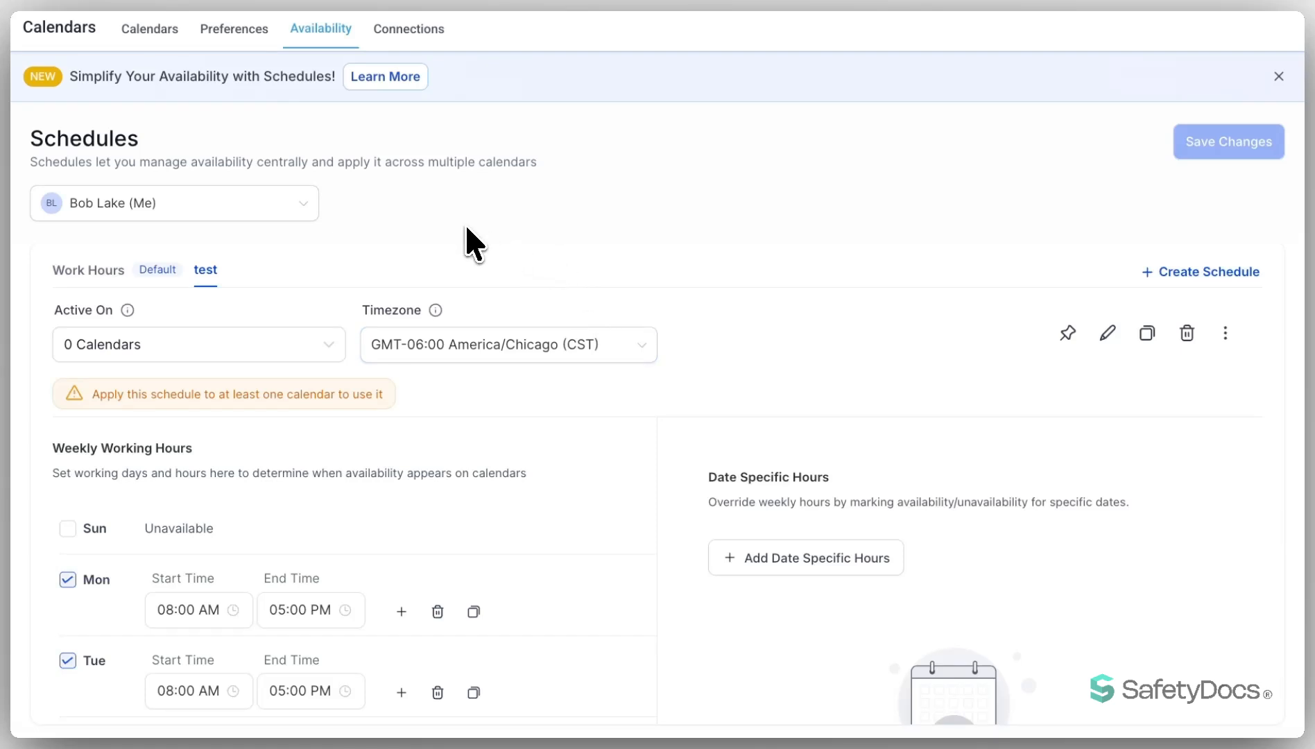
{"action": "left_click", "coordinate": [291, 203]}
{"action": "left_click", "coordinate": [236, 242]}
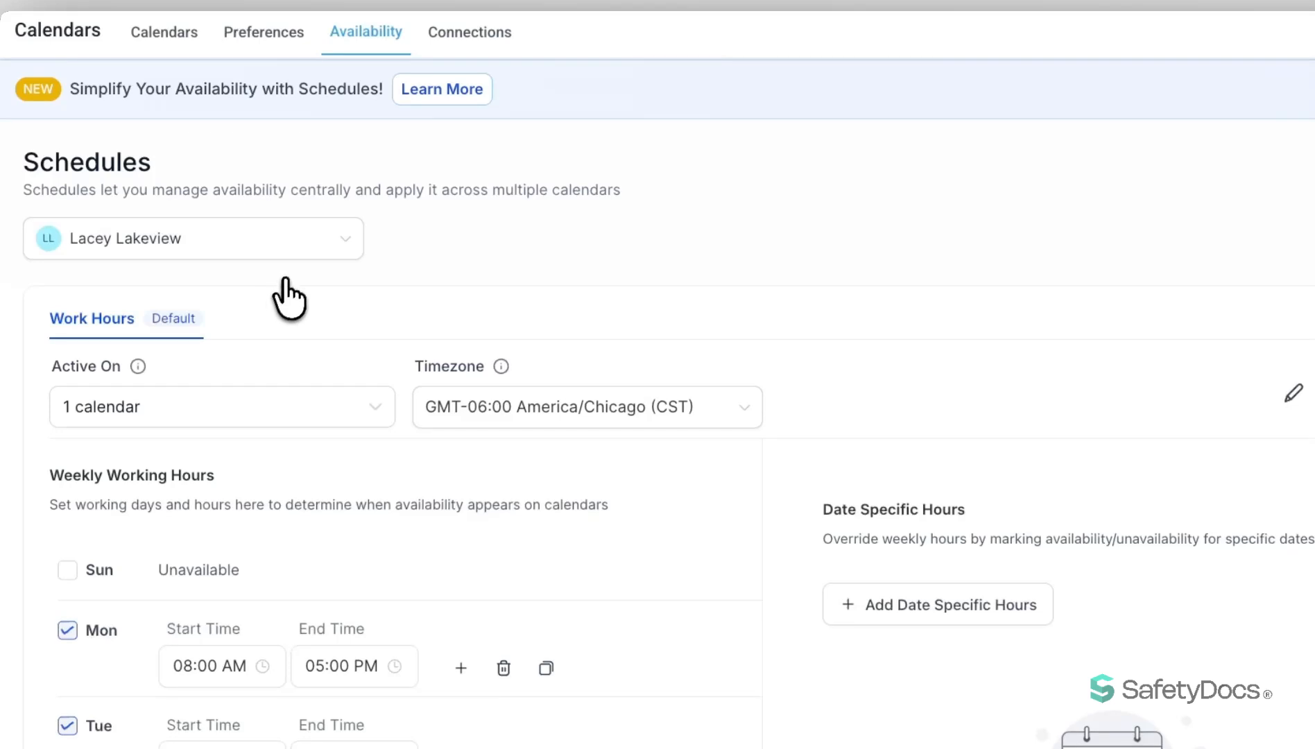
Review the other staff member's calendar, Video Conferencing and Google Organic Booking connections.
{"action": "left_click", "coordinate": [462, 32]}
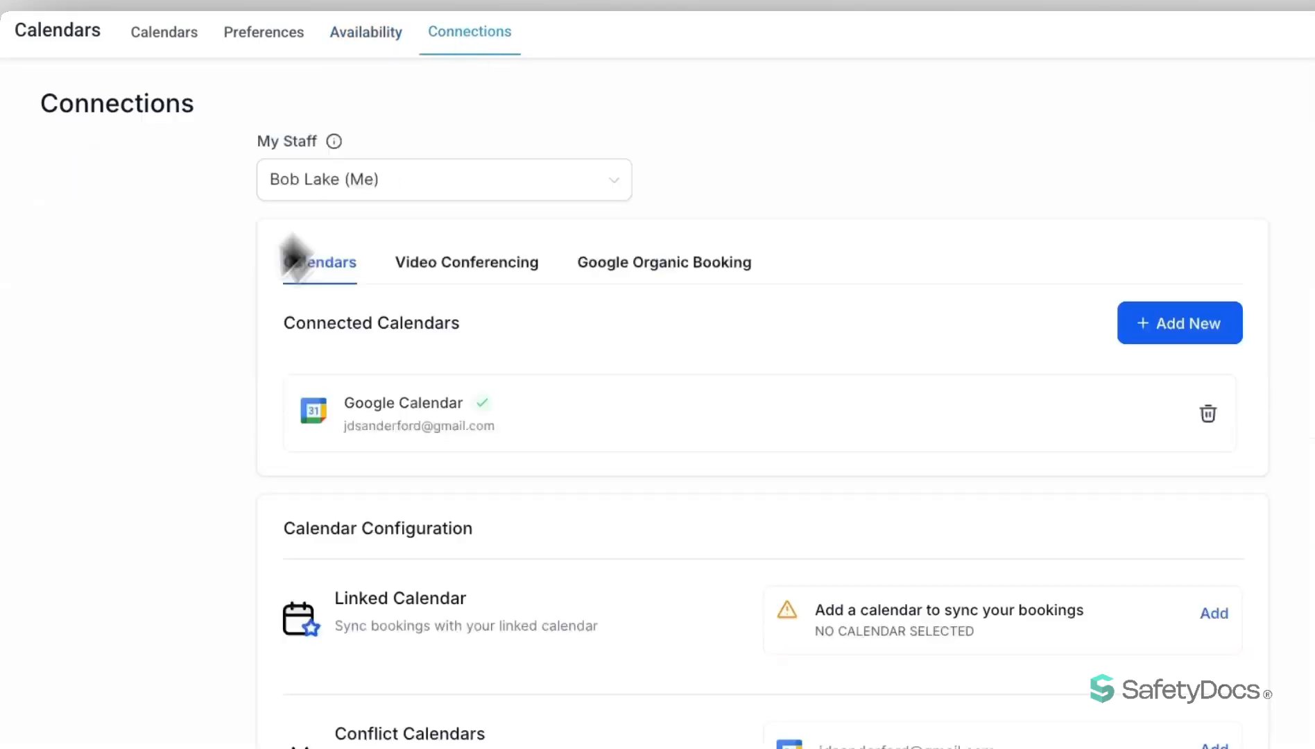
{"action": "left_click", "coordinate": [364, 202]}
{"action": "left_click", "coordinate": [375, 262]}
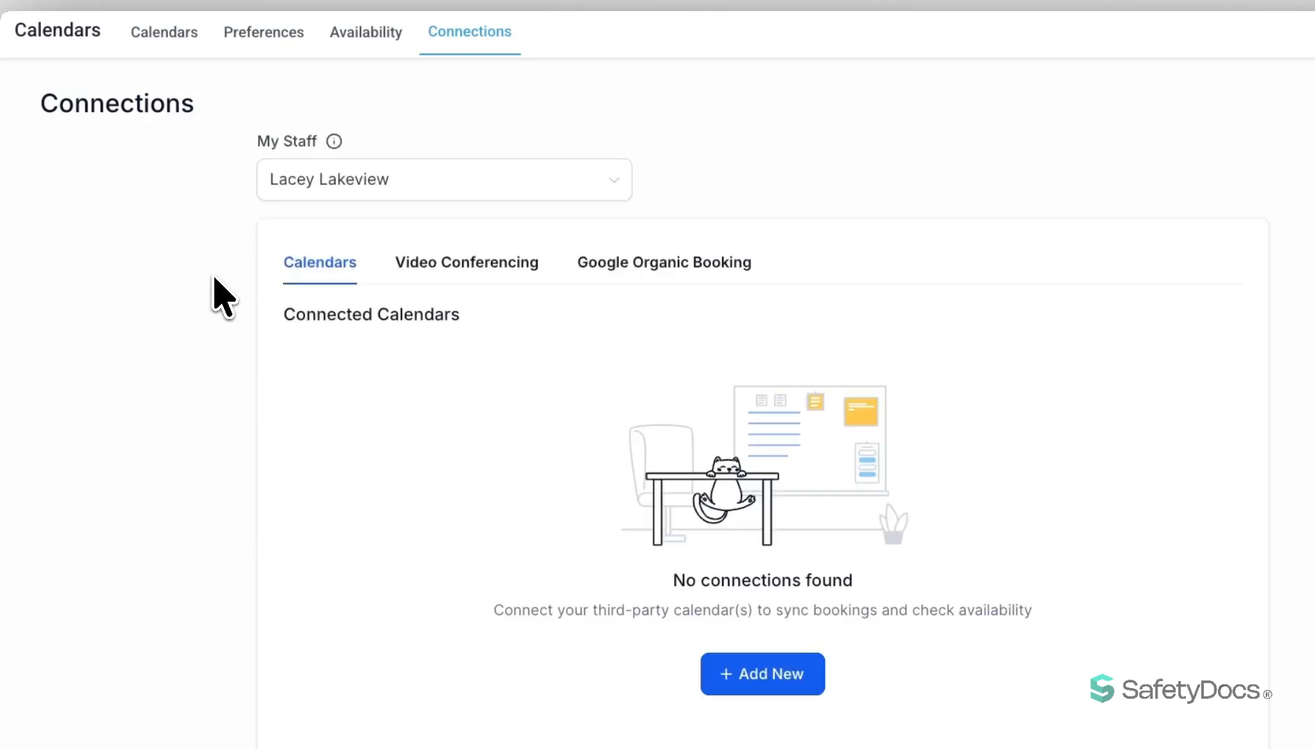
{"action": "left_click", "coordinate": [430, 267]}
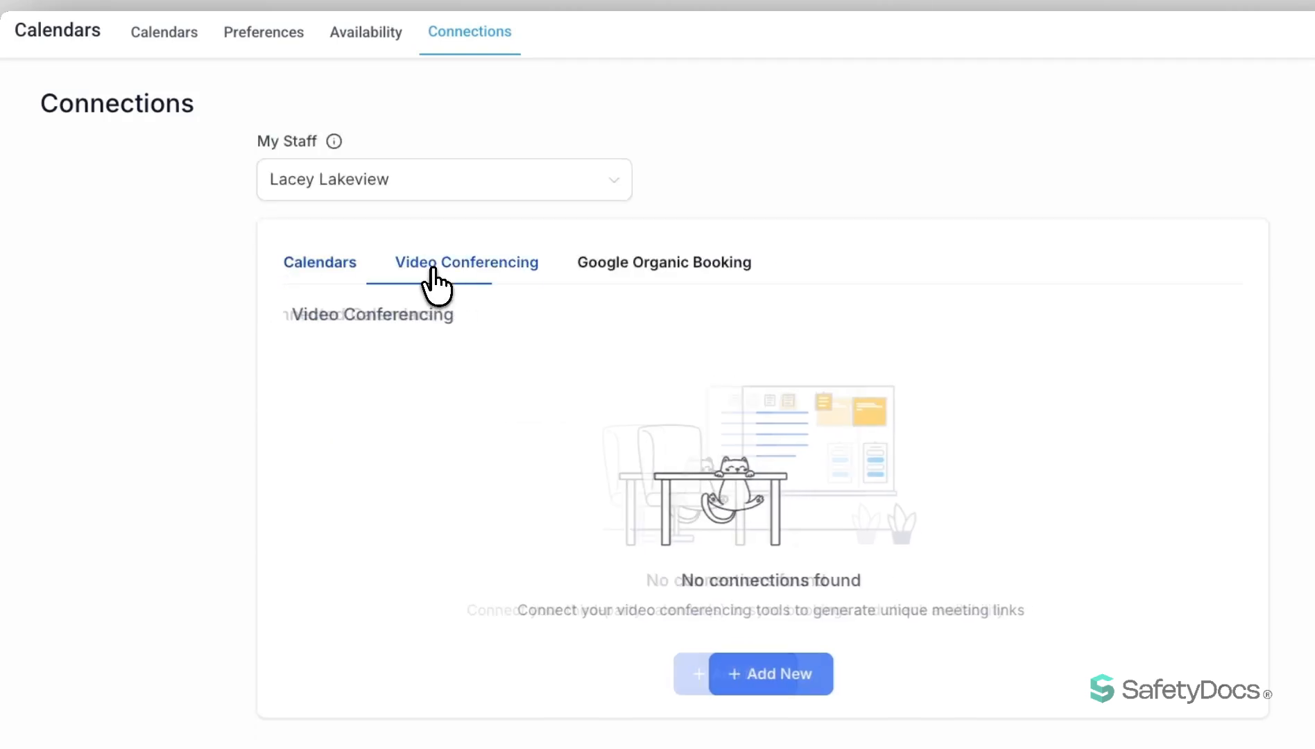
{"action": "left_click", "coordinate": [629, 265]}
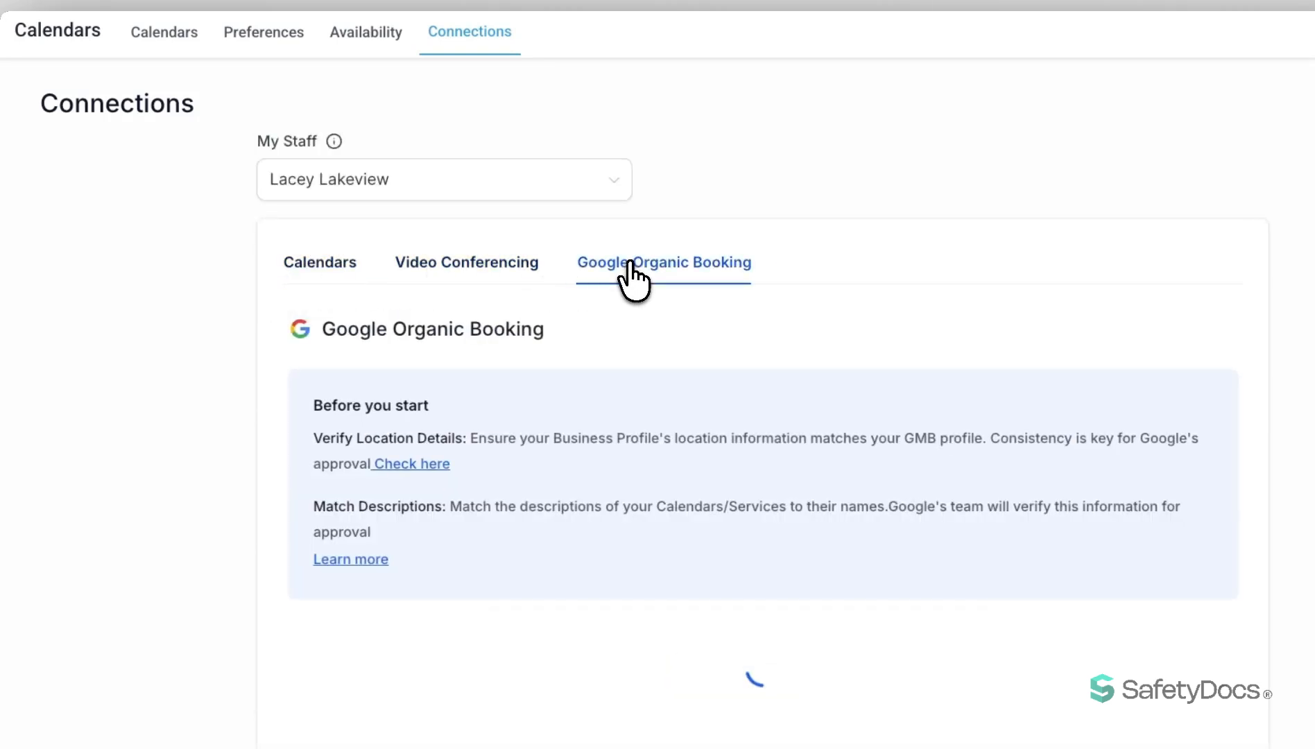
{"action": "left_click", "coordinate": [318, 264]}
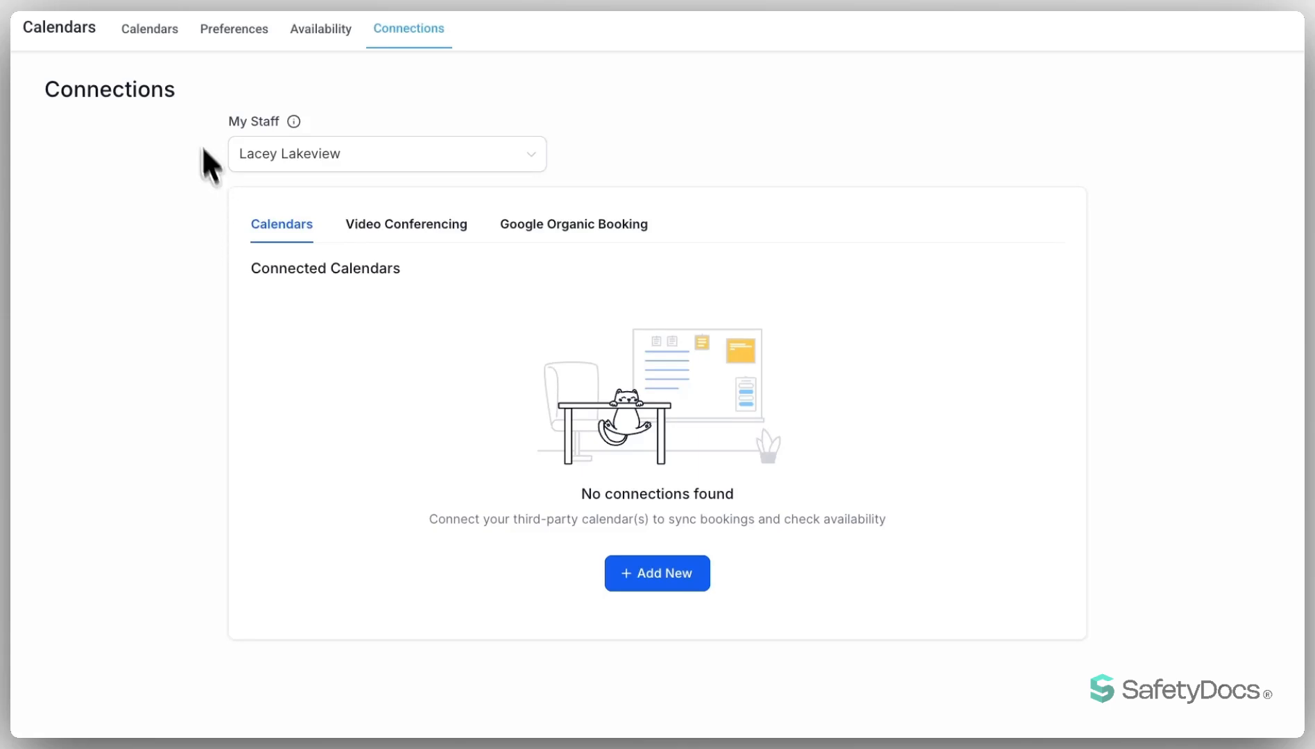
Return to the calendar list and check the additional actions available for the Booking Request calendar.
{"action": "left_click", "coordinate": [148, 28]}
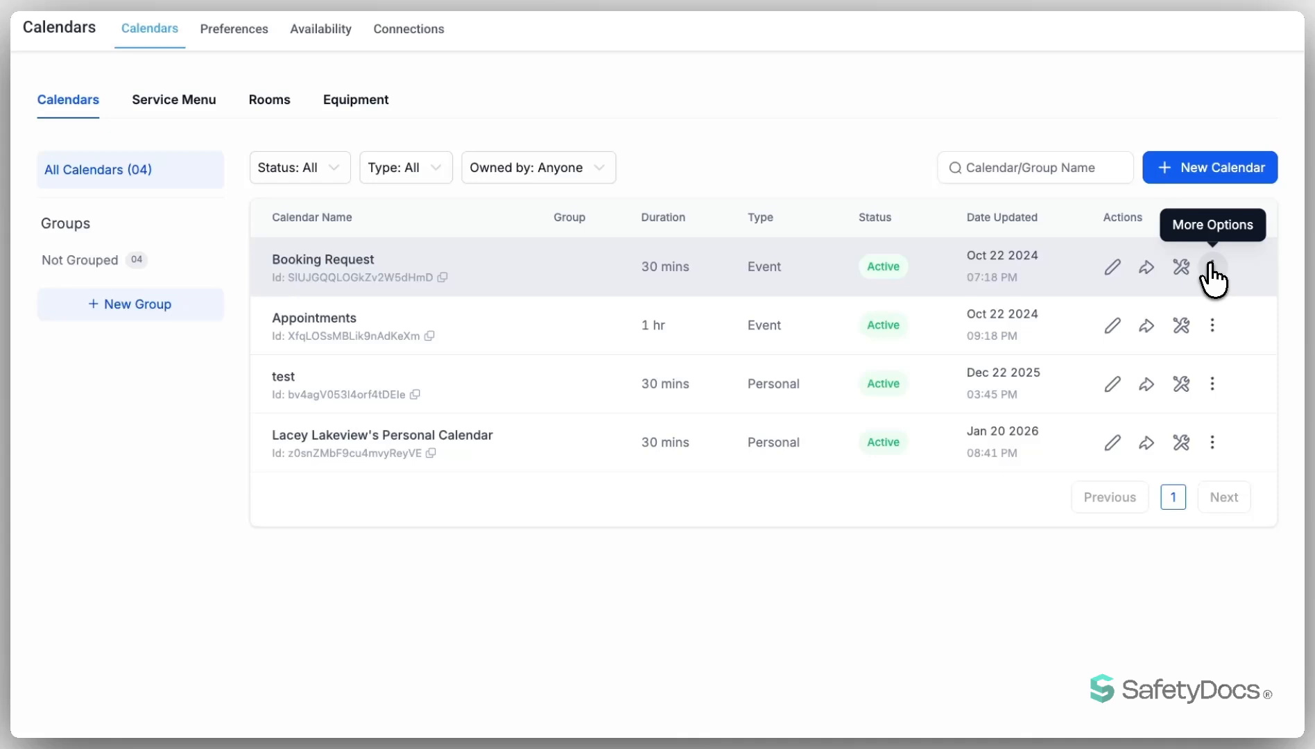
{"action": "left_click", "coordinate": [1212, 267]}
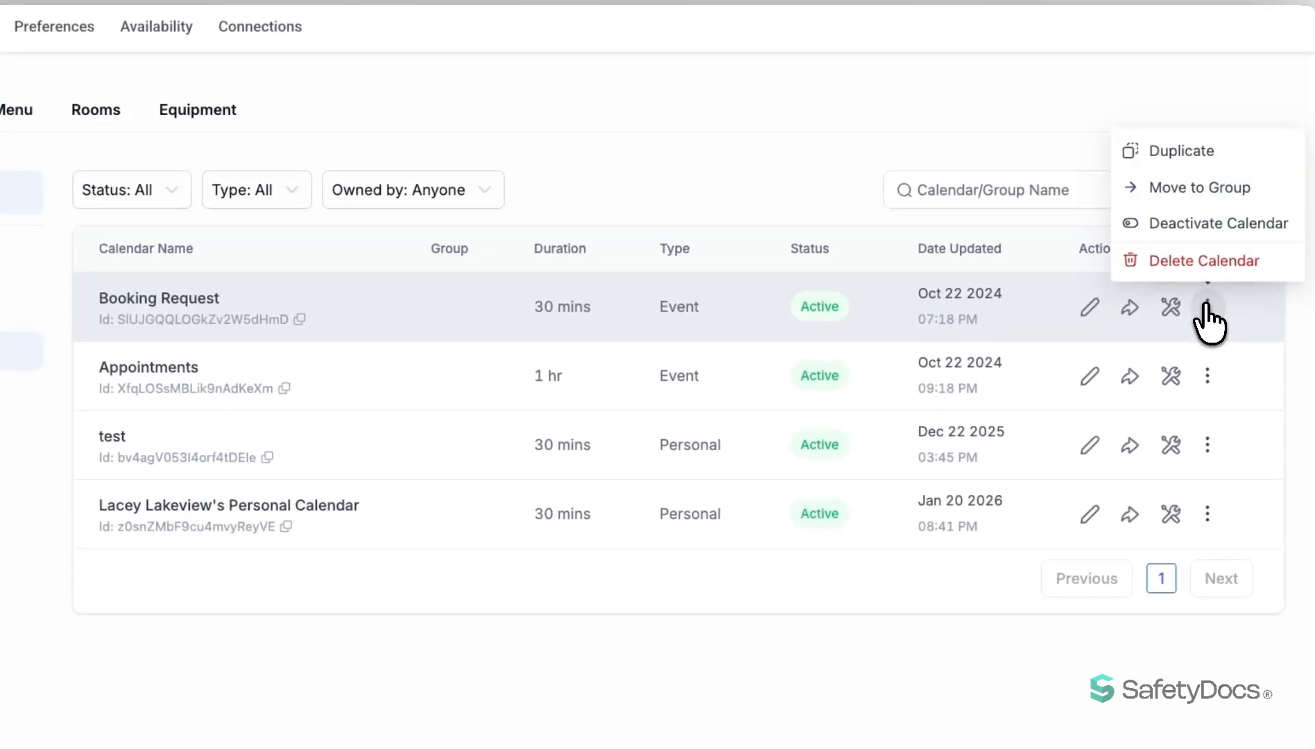
{"action": "left_click", "coordinate": [1208, 321]}
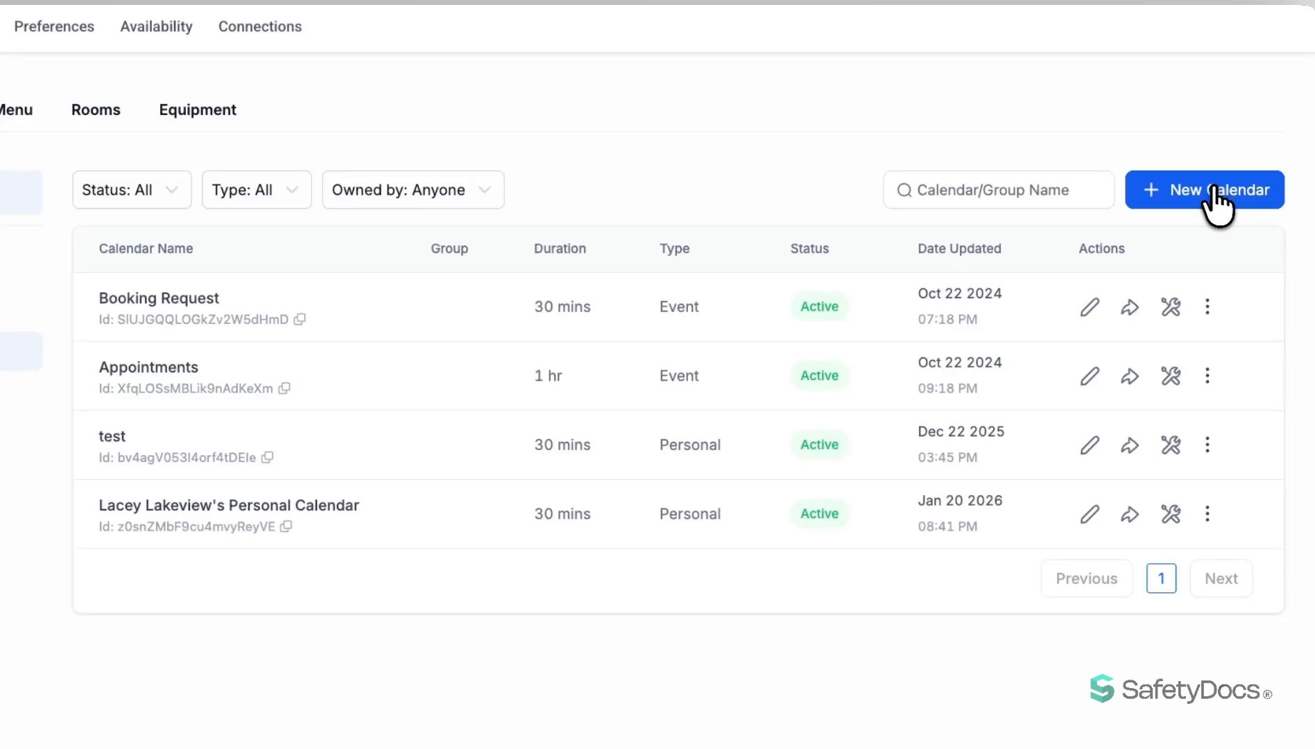
Examine the team member, custom URL and meeting duration settings of a new Personal Booking calendar without creating it.
{"action": "left_click", "coordinate": [1210, 205]}
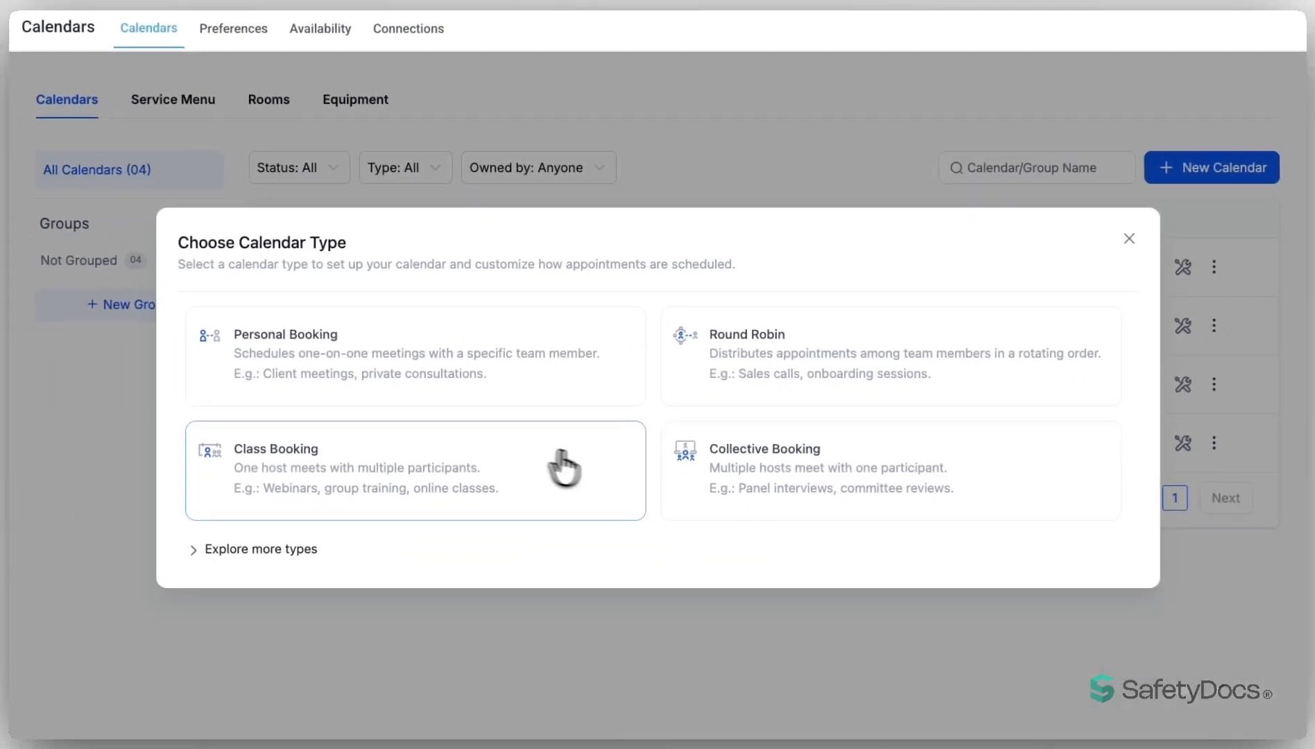
{"action": "left_click", "coordinate": [620, 365]}
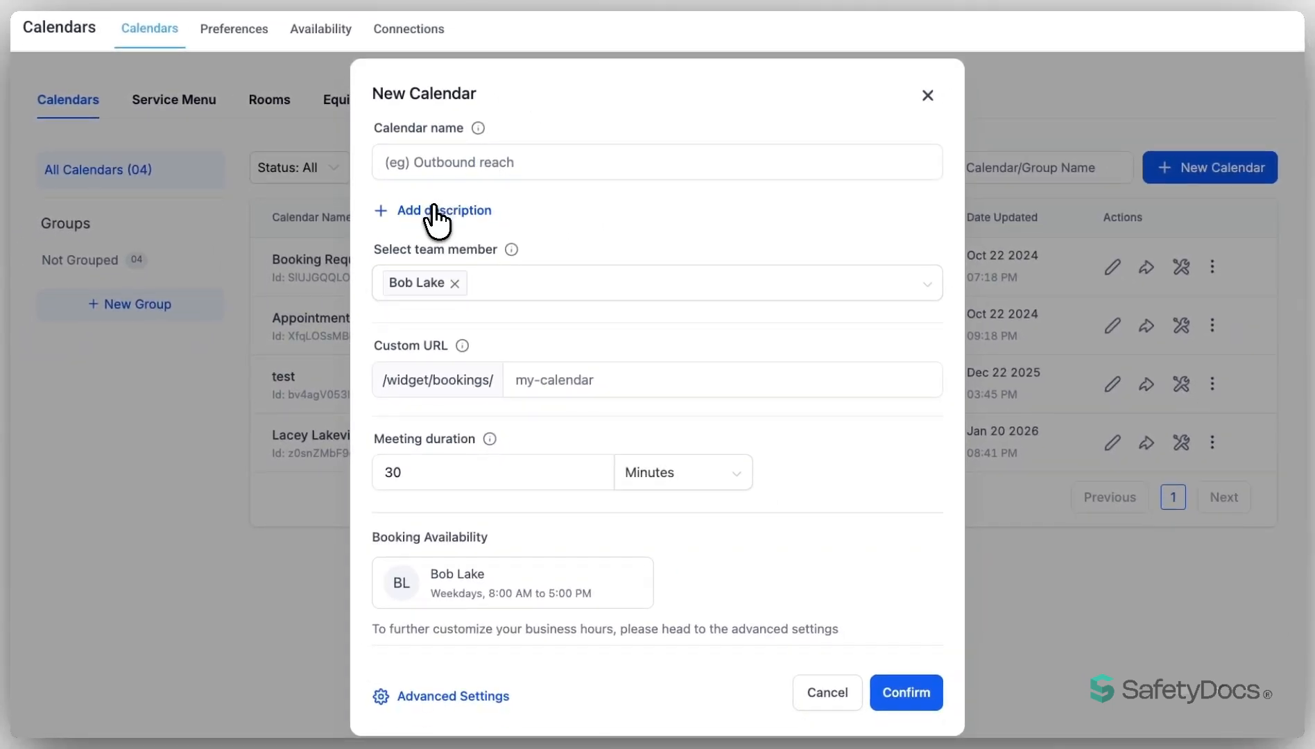
{"action": "left_click", "coordinate": [501, 267]}
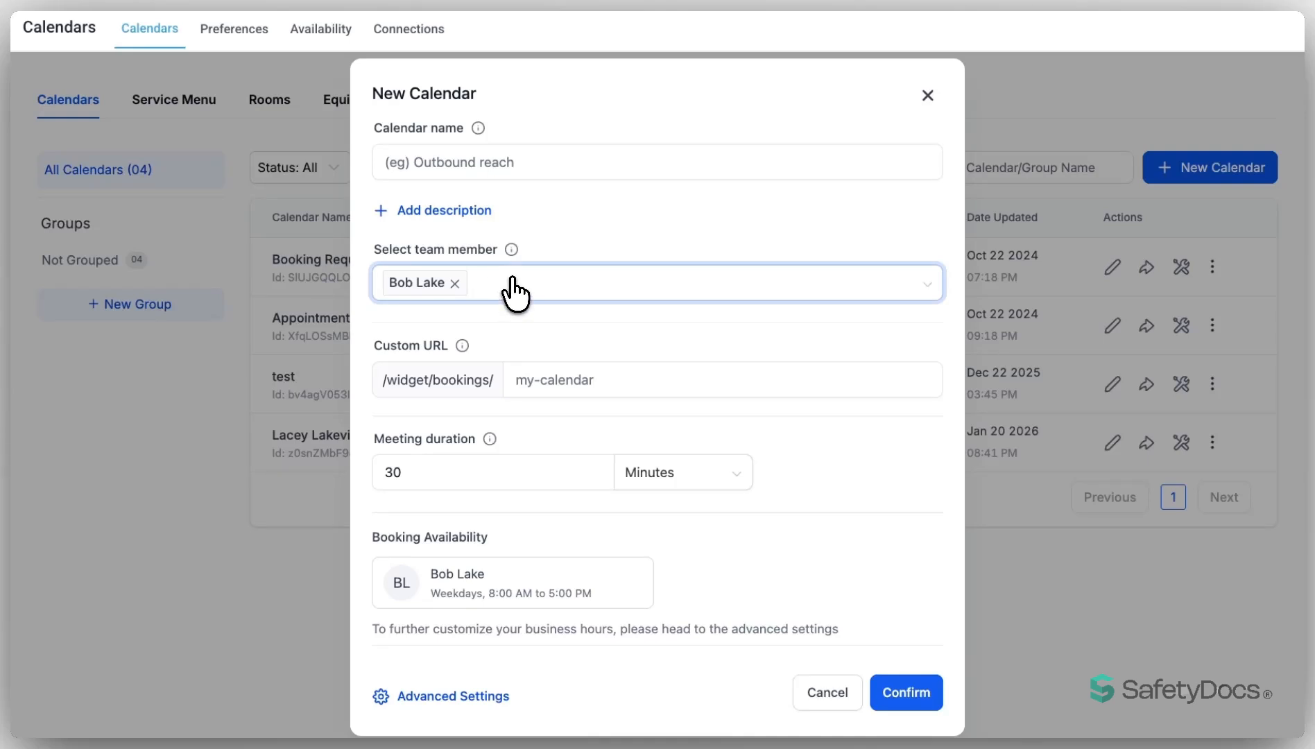
{"action": "left_click", "coordinate": [552, 375]}
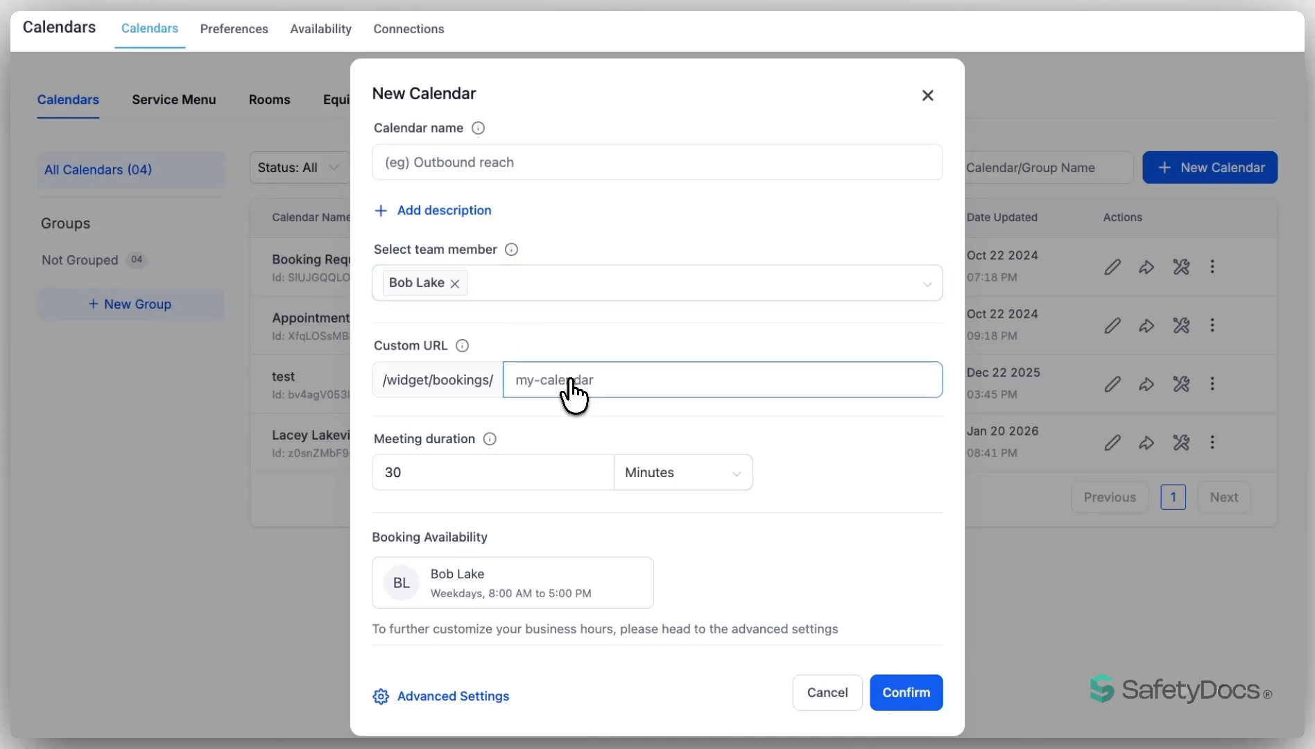
{"action": "left_click", "coordinate": [564, 471]}
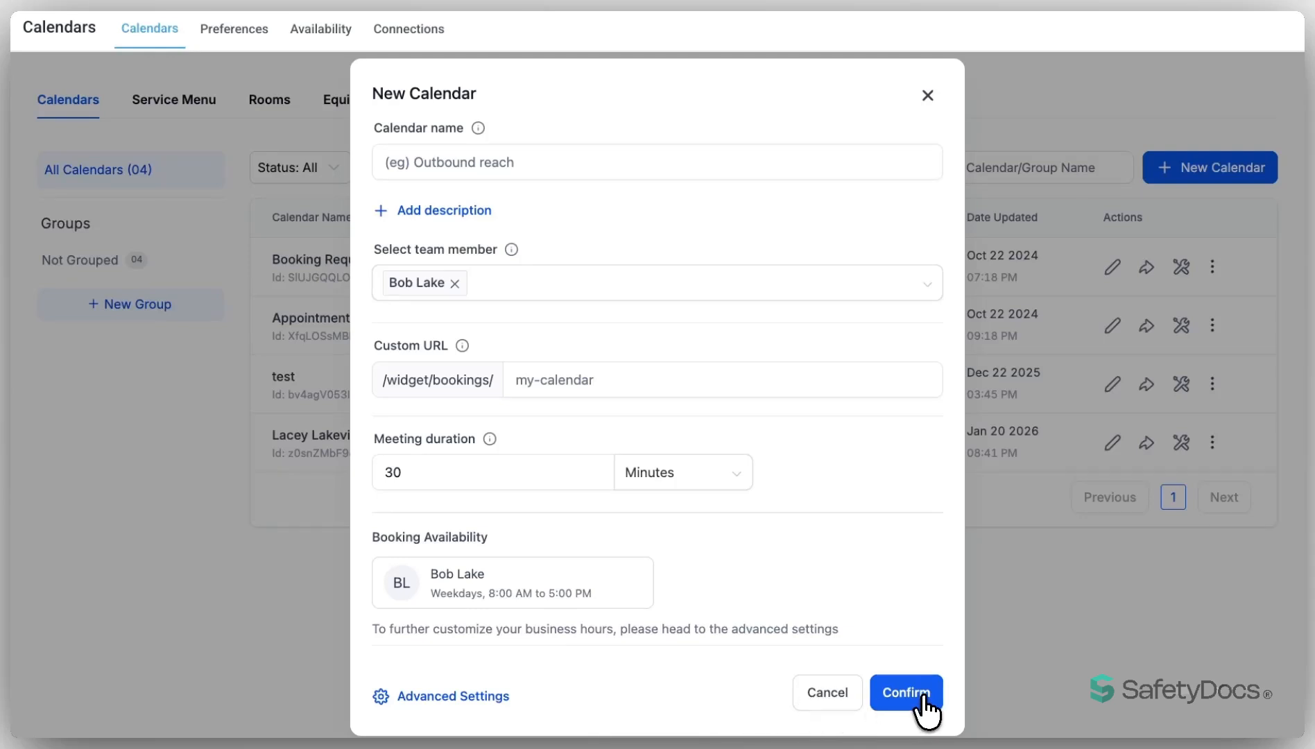
{"action": "left_click", "coordinate": [927, 96]}
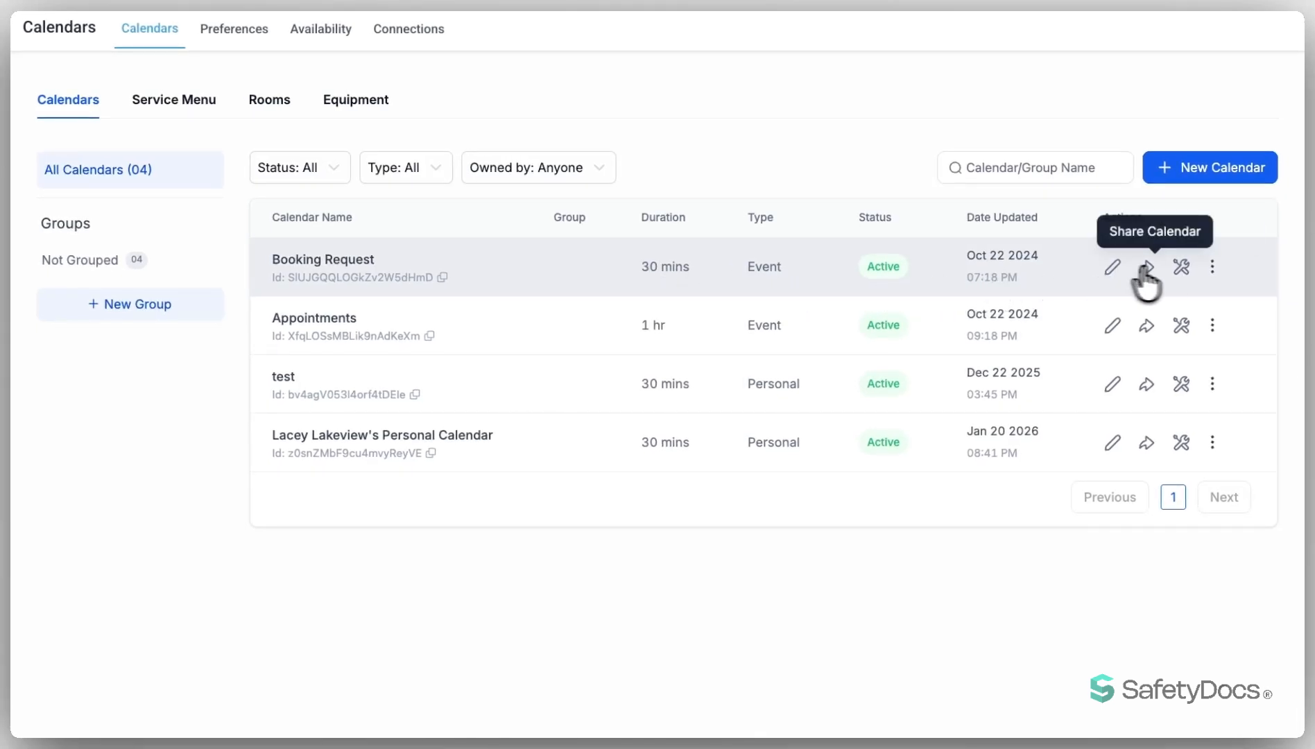
Try to move the Booking Request calendar to the Unassigned (No Group) group.
{"action": "left_click", "coordinate": [1213, 266]}
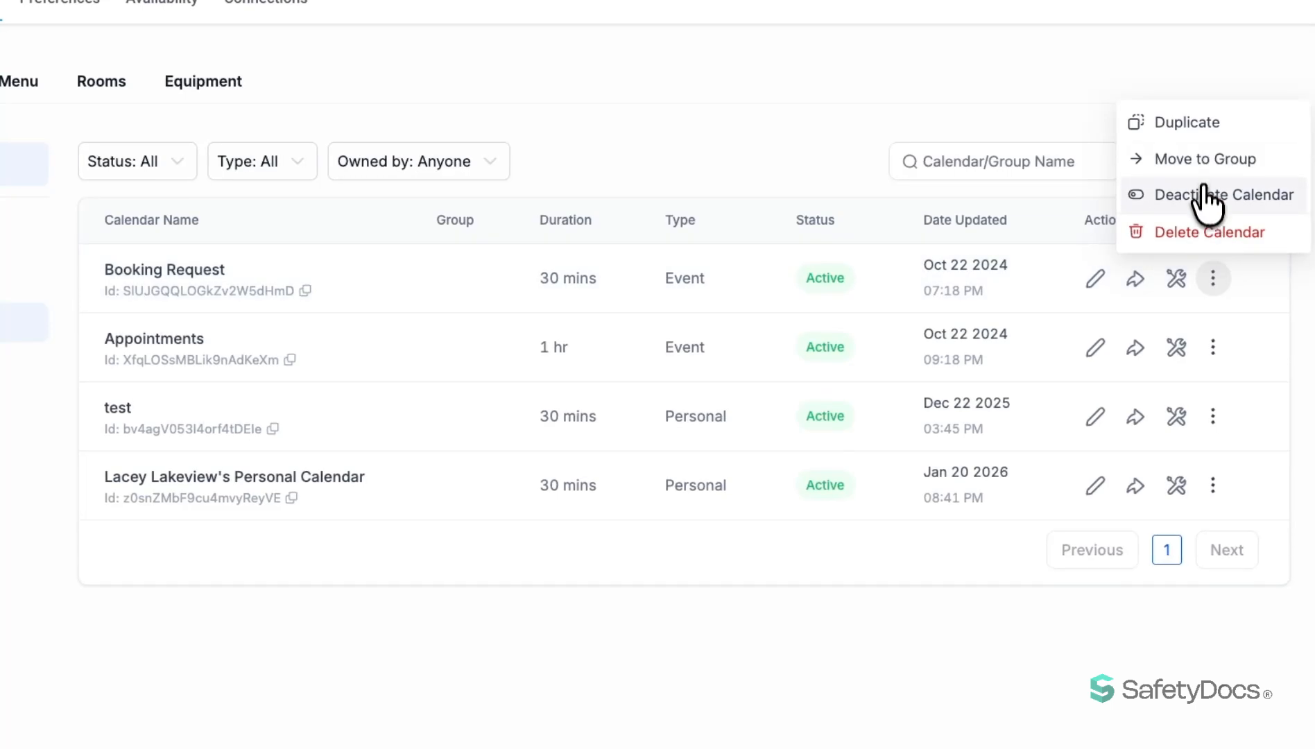
{"action": "left_click", "coordinate": [1208, 161]}
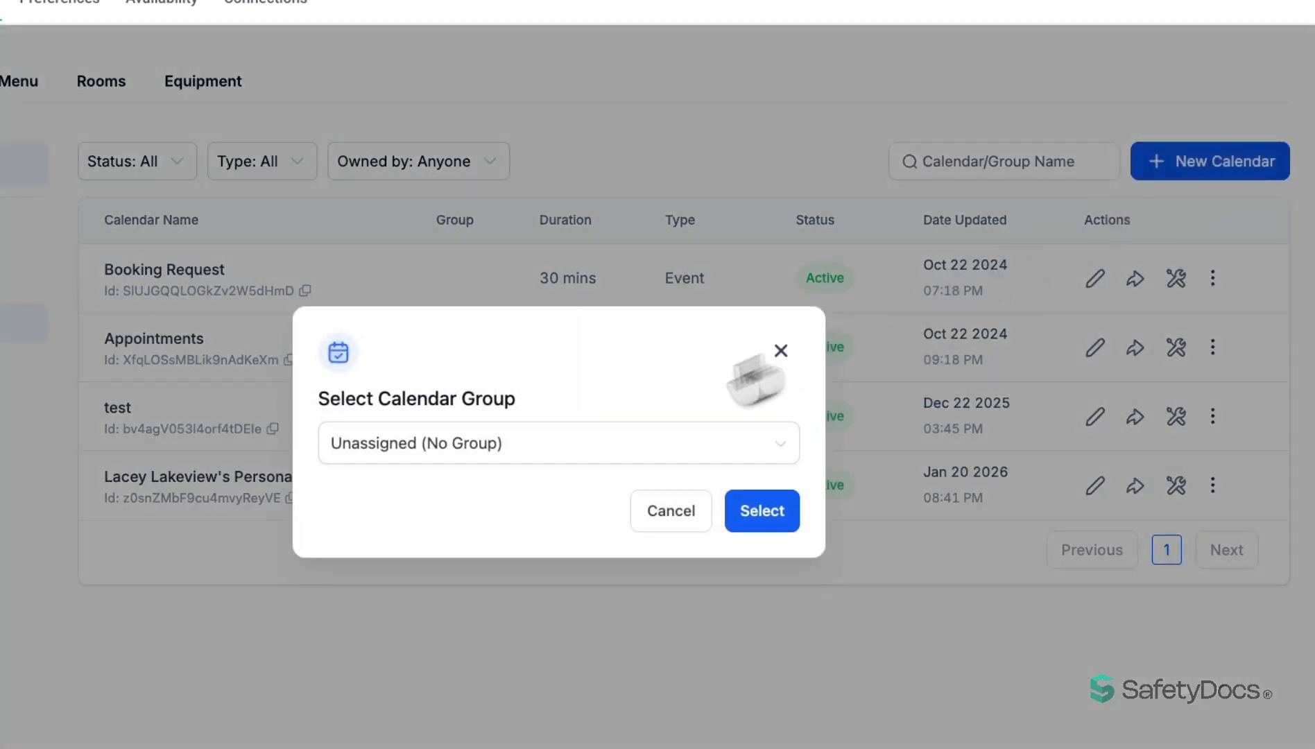
{"action": "left_click", "coordinate": [562, 444]}
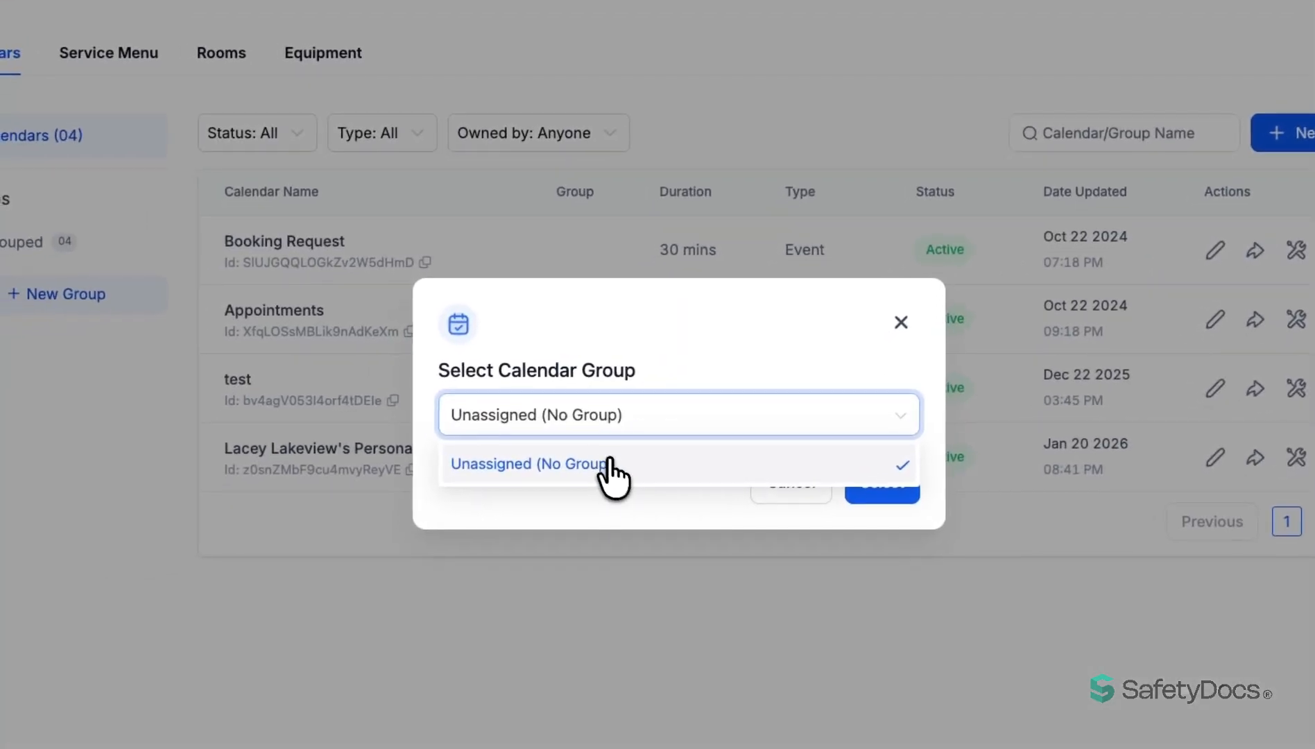
{"action": "left_click", "coordinate": [611, 461]}
{"action": "left_click", "coordinate": [876, 486]}
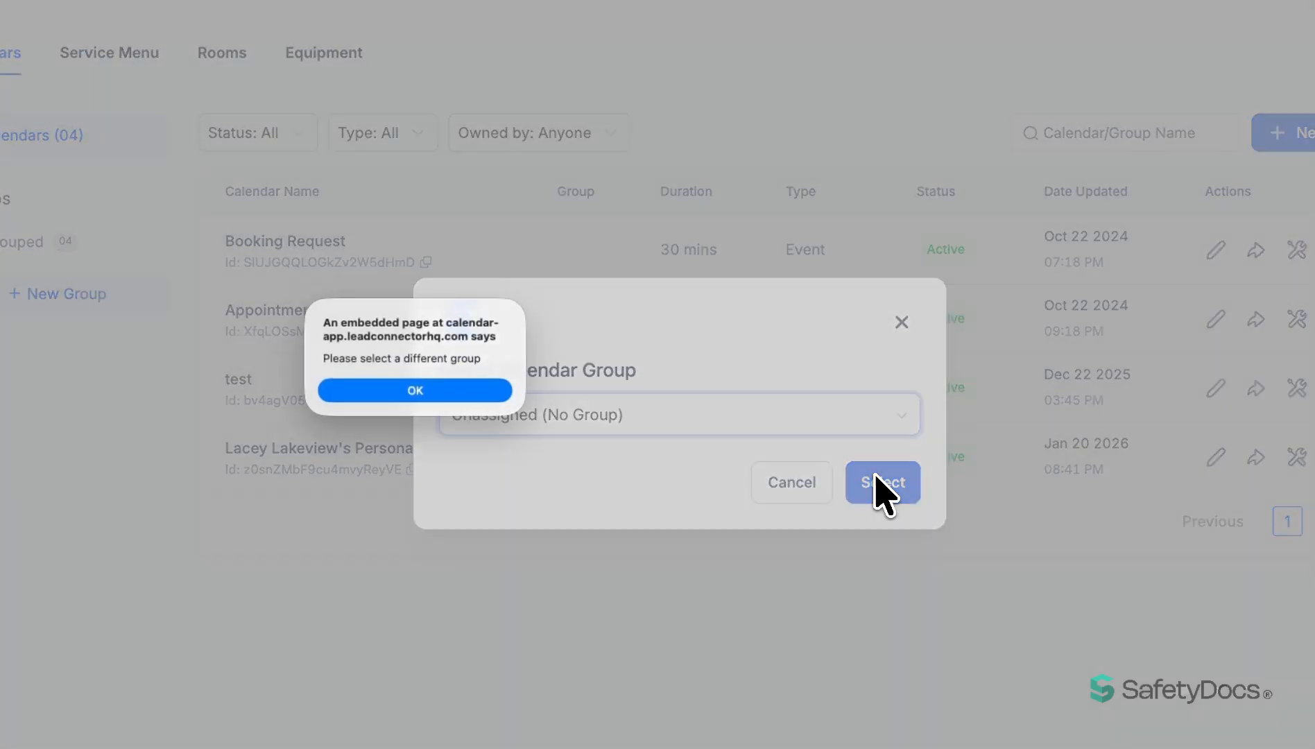
{"action": "left_click", "coordinate": [415, 391]}
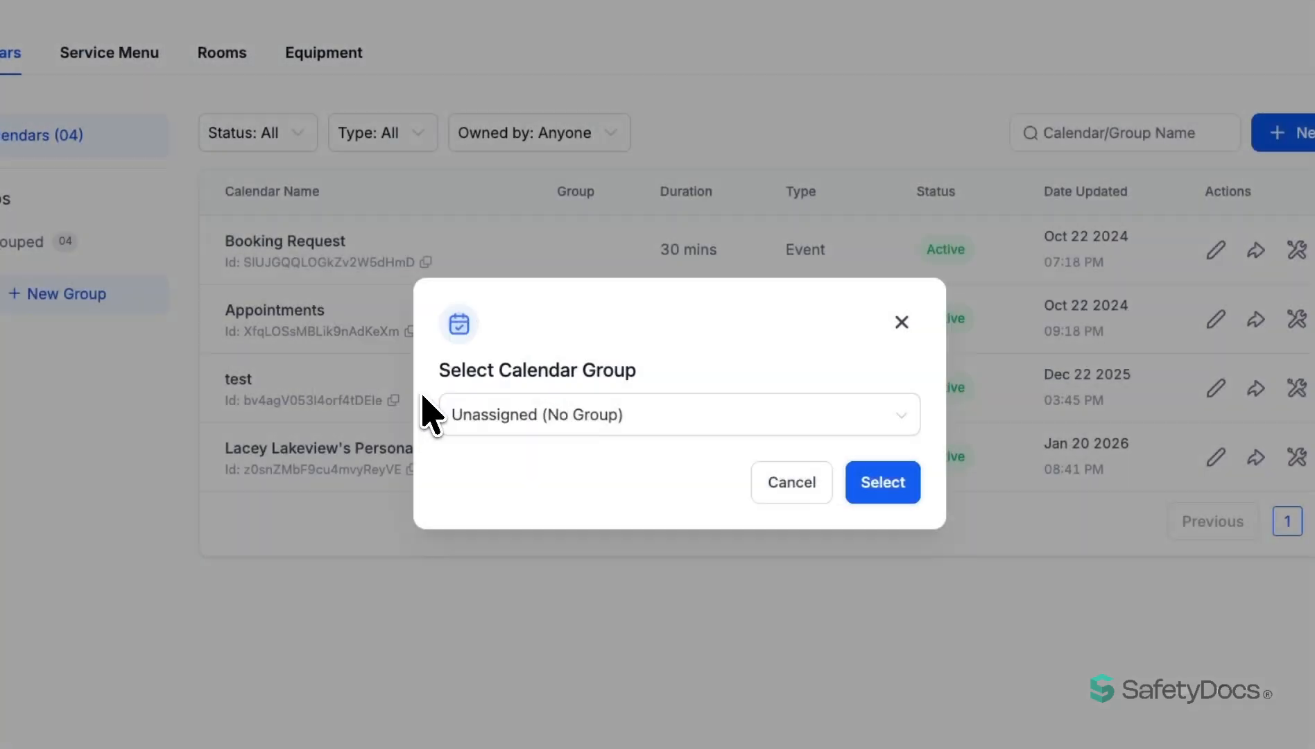
{"action": "left_click", "coordinate": [304, 364]}
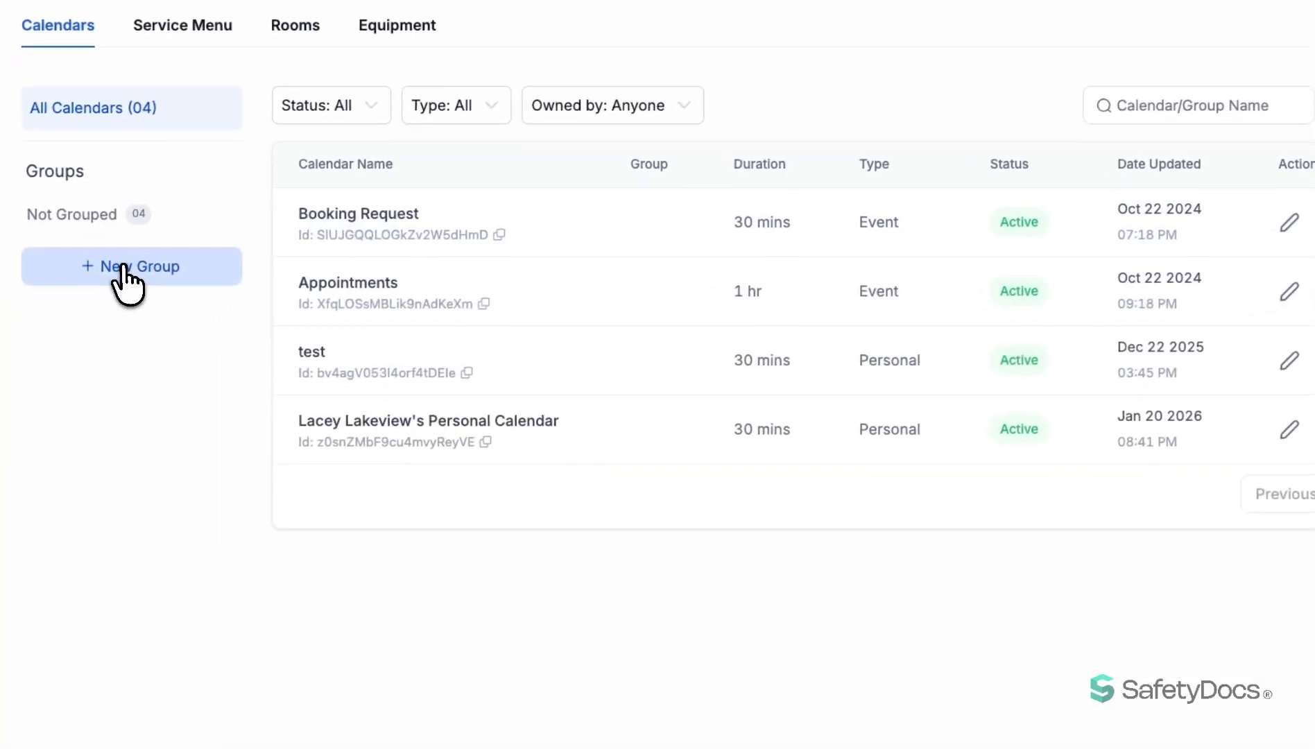
Create a new calendar group named Test Group.
{"action": "left_click", "coordinate": [48, 296]}
{"action": "left_click", "coordinate": [493, 229]}
{"action": "type", "text": "Tes"}
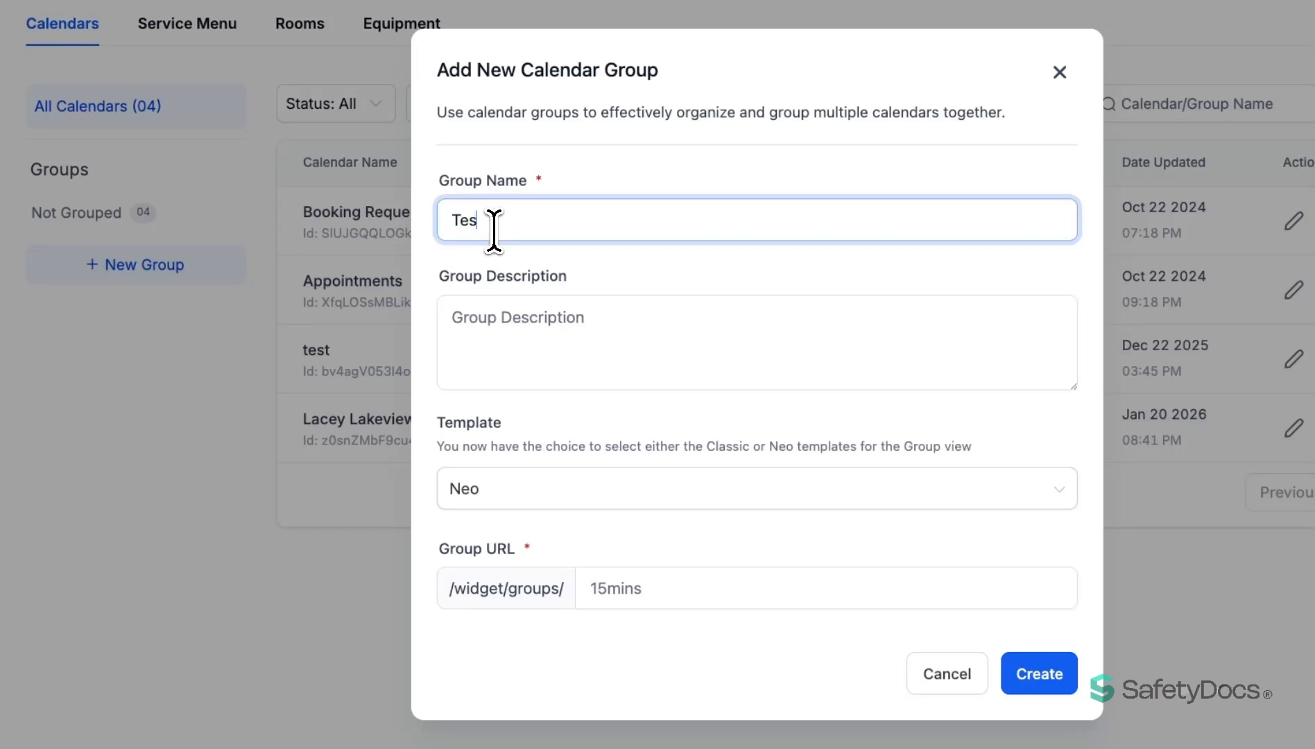
{"action": "type", "text": "t Group"}
{"action": "left_click", "coordinate": [689, 595]}
{"action": "key", "text": "Return"}
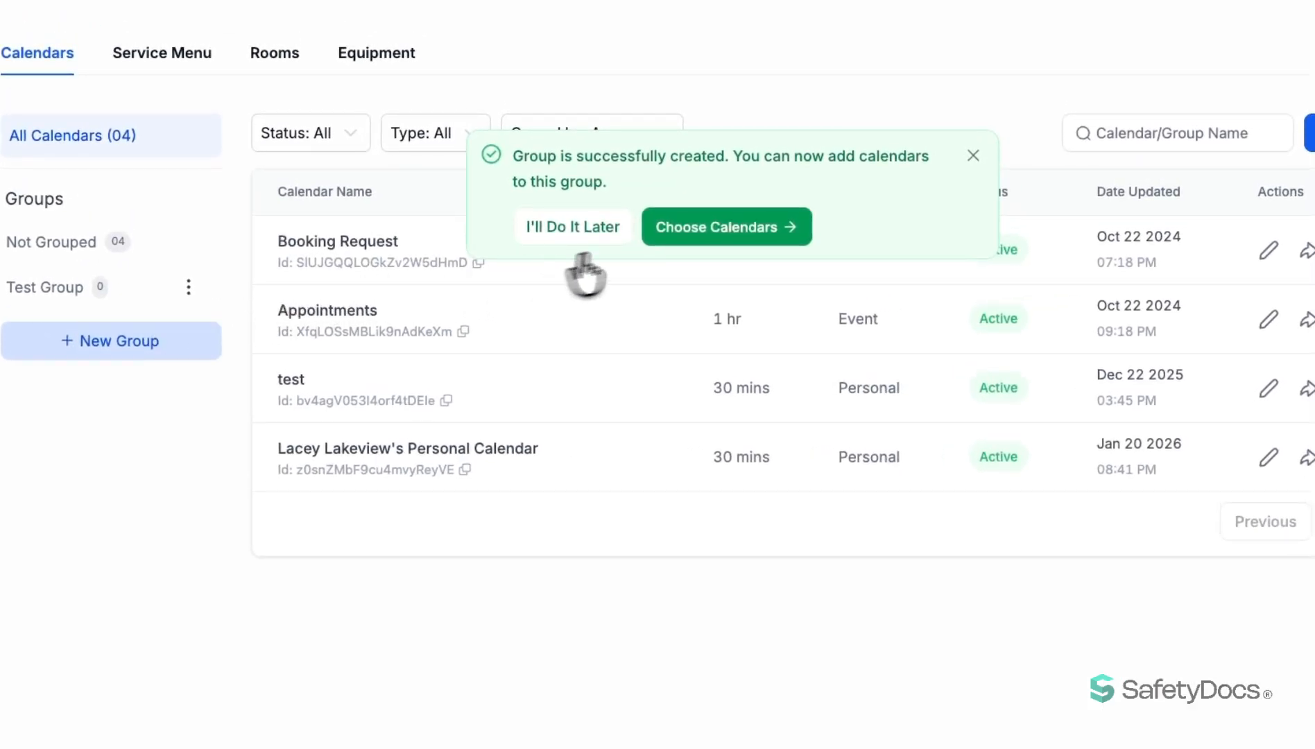
Add the Booking Request and Appointments calendars to Test Group.
{"action": "left_click", "coordinate": [711, 241]}
{"action": "left_click", "coordinate": [668, 442]}
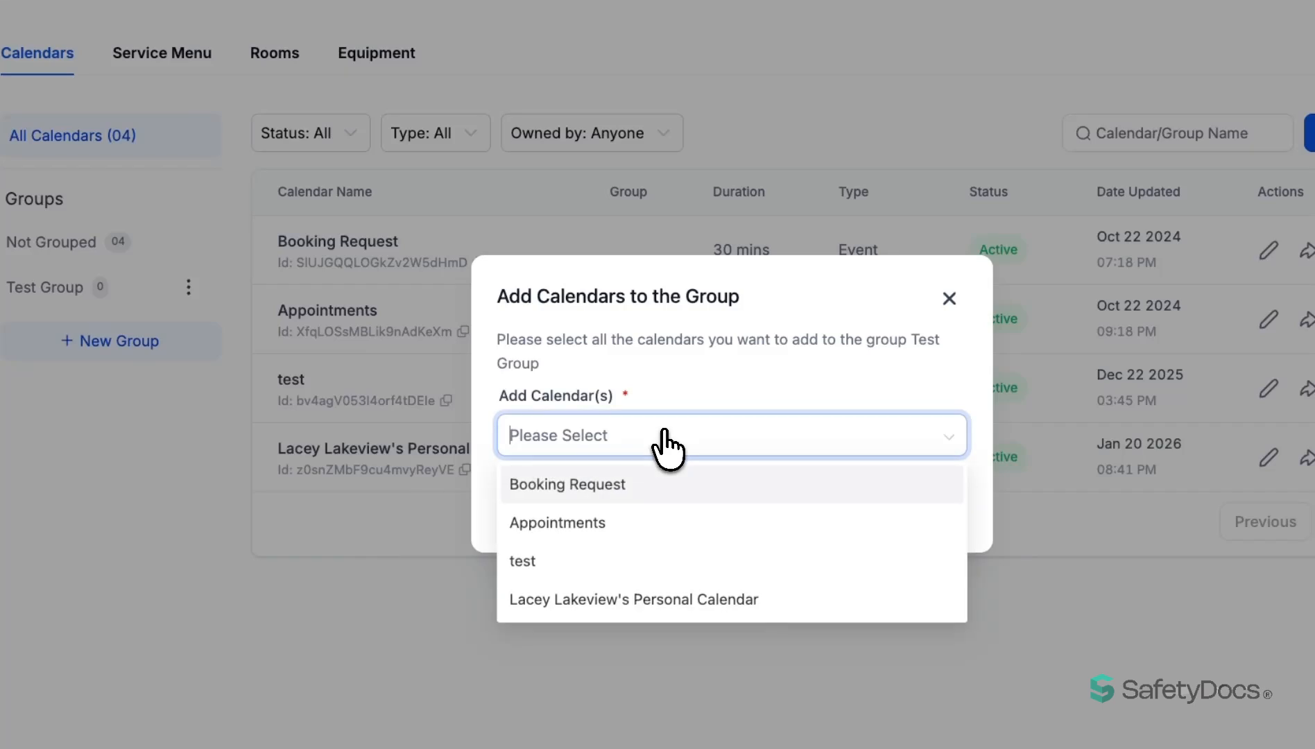
{"action": "left_click", "coordinate": [610, 485]}
{"action": "left_click", "coordinate": [608, 520]}
{"action": "left_click", "coordinate": [924, 505]}
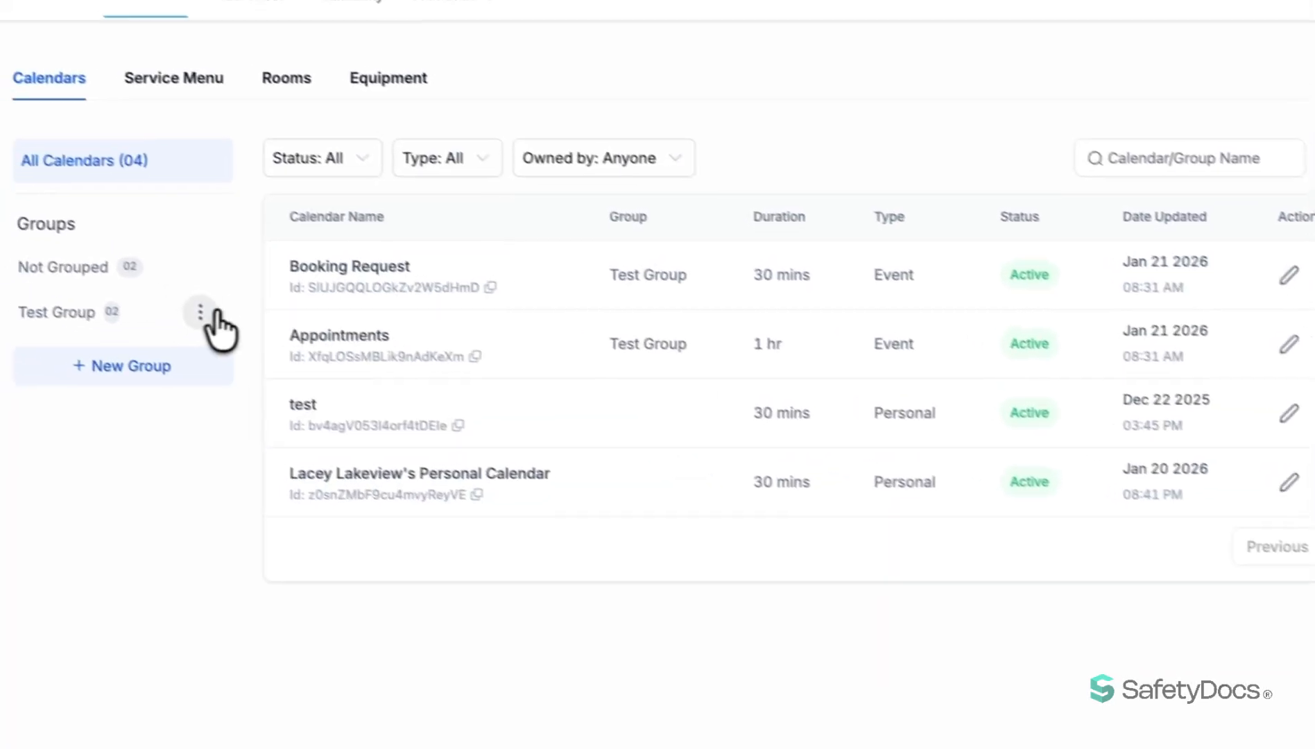
Examine the scheduling link, permanent link and embed code available for sharing Test Group.
{"action": "left_click", "coordinate": [141, 282]}
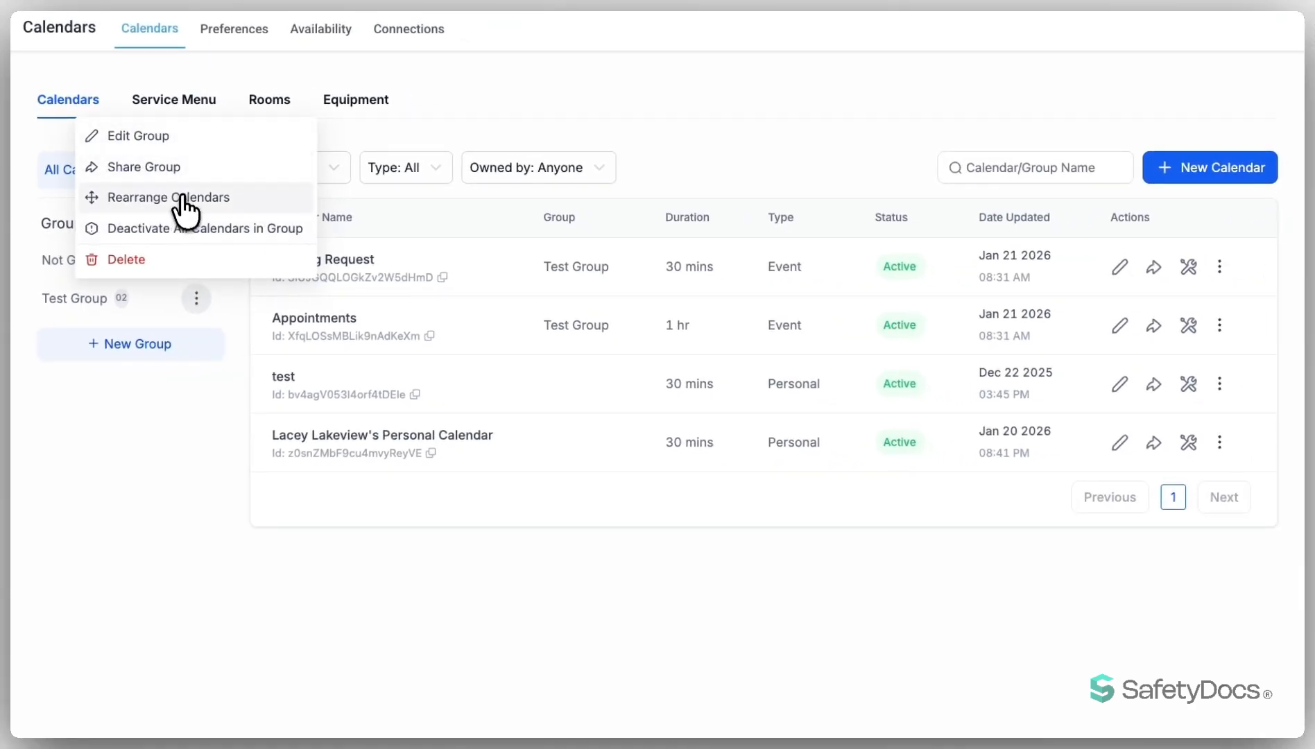
{"action": "left_click", "coordinate": [160, 168]}
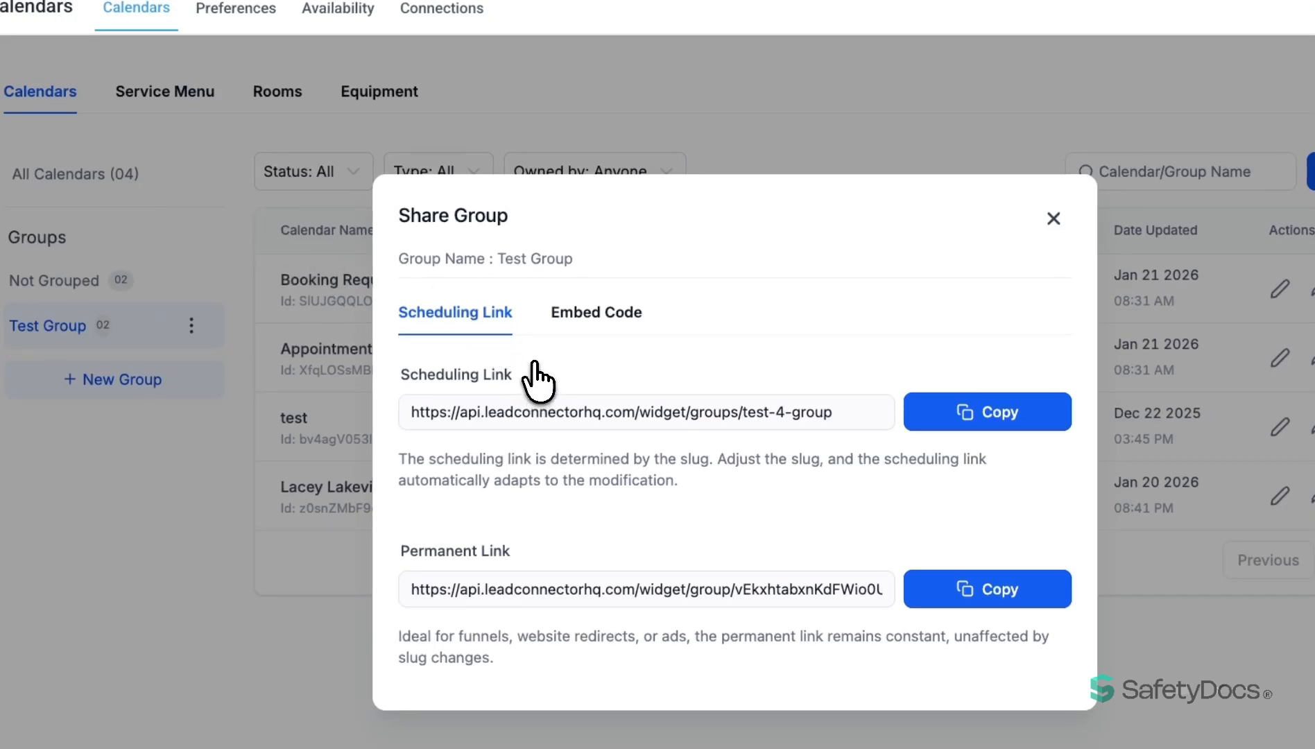
{"action": "left_click", "coordinate": [588, 318]}
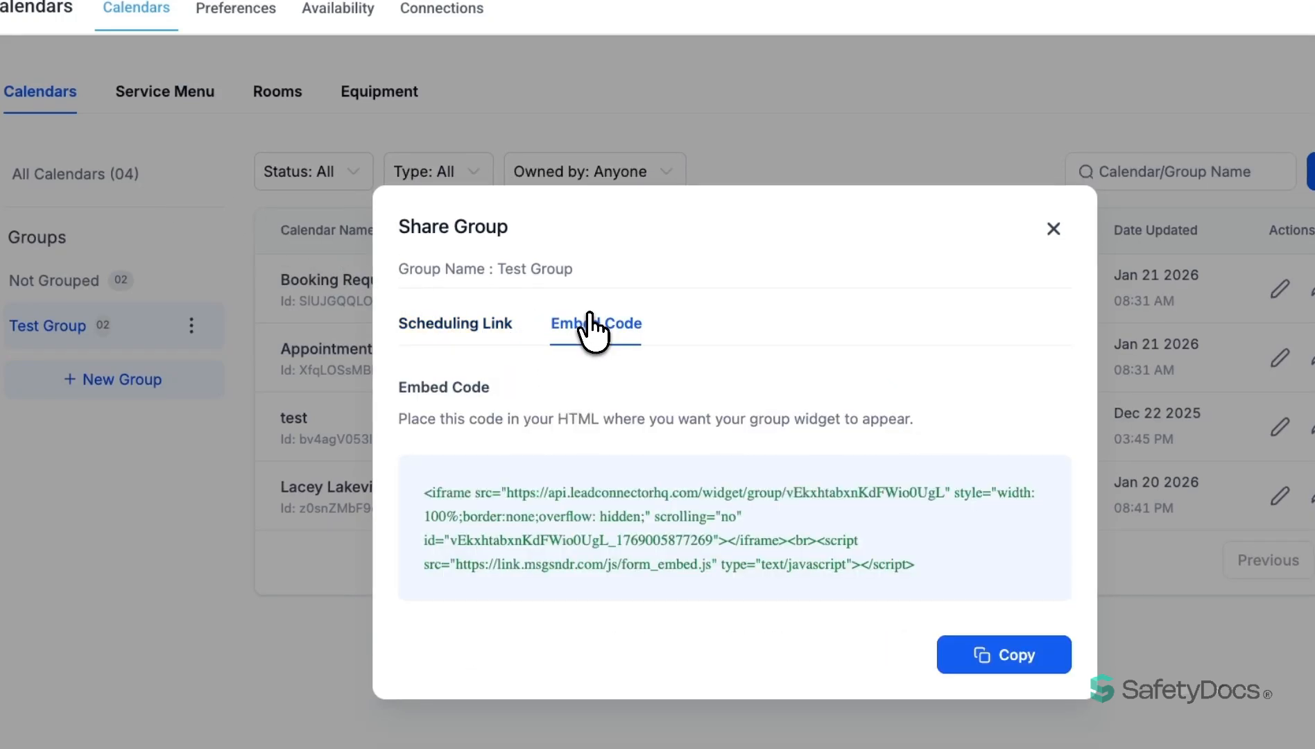
{"action": "left_click", "coordinate": [459, 318]}
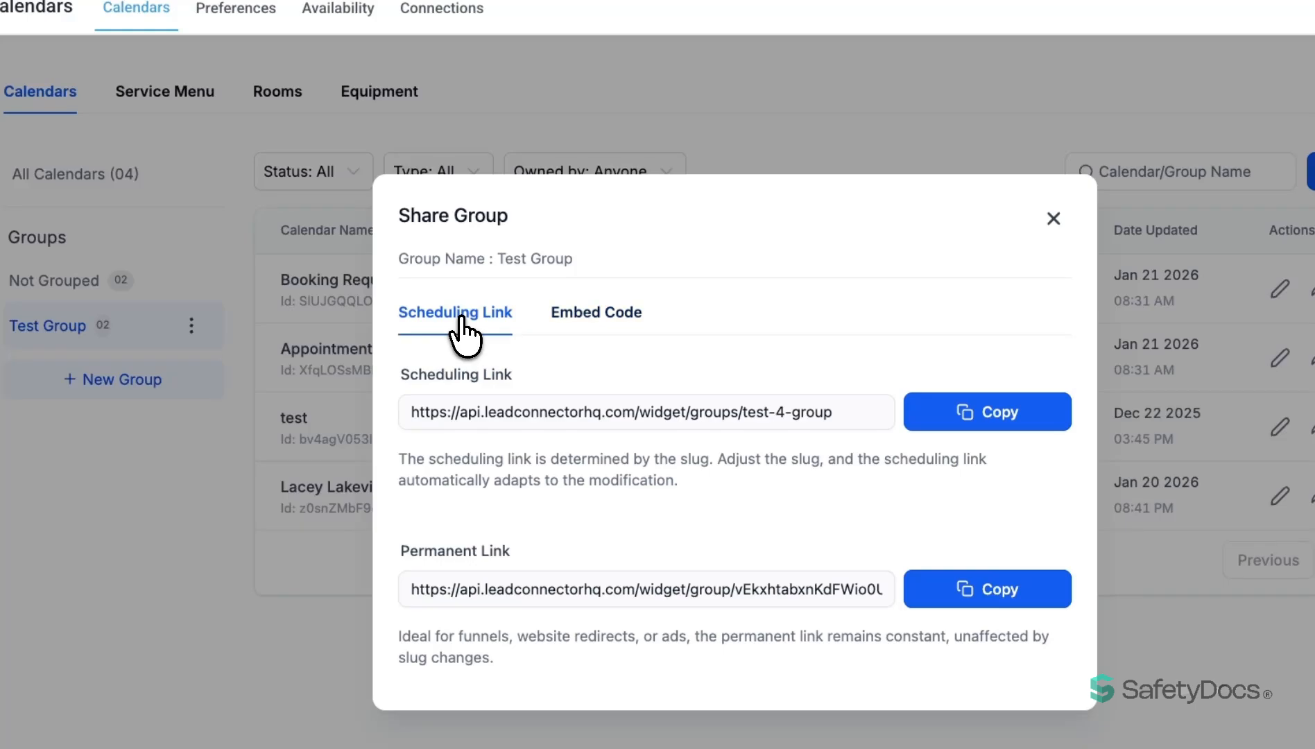
Copy Test Group's scheduling link and preview its calendars on the public booking page.
{"action": "left_click", "coordinate": [879, 411]}
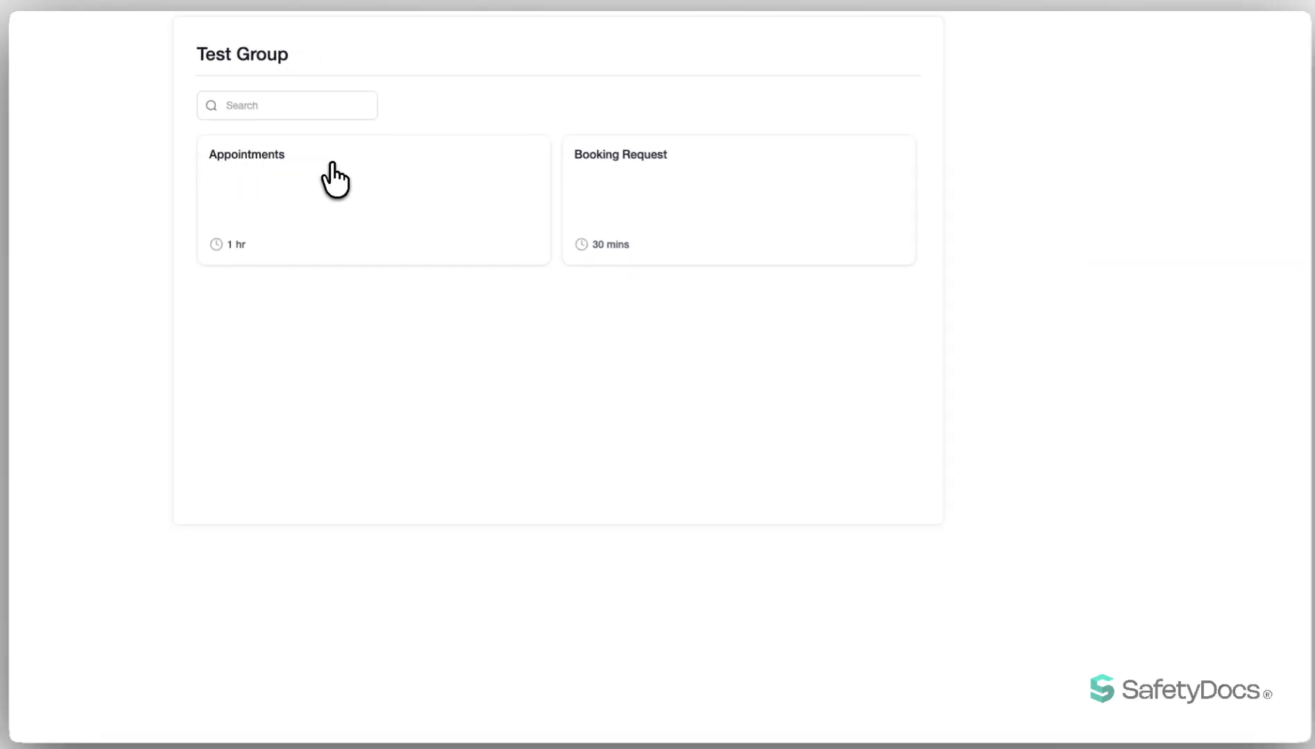
{"action": "left_click", "coordinate": [333, 166]}
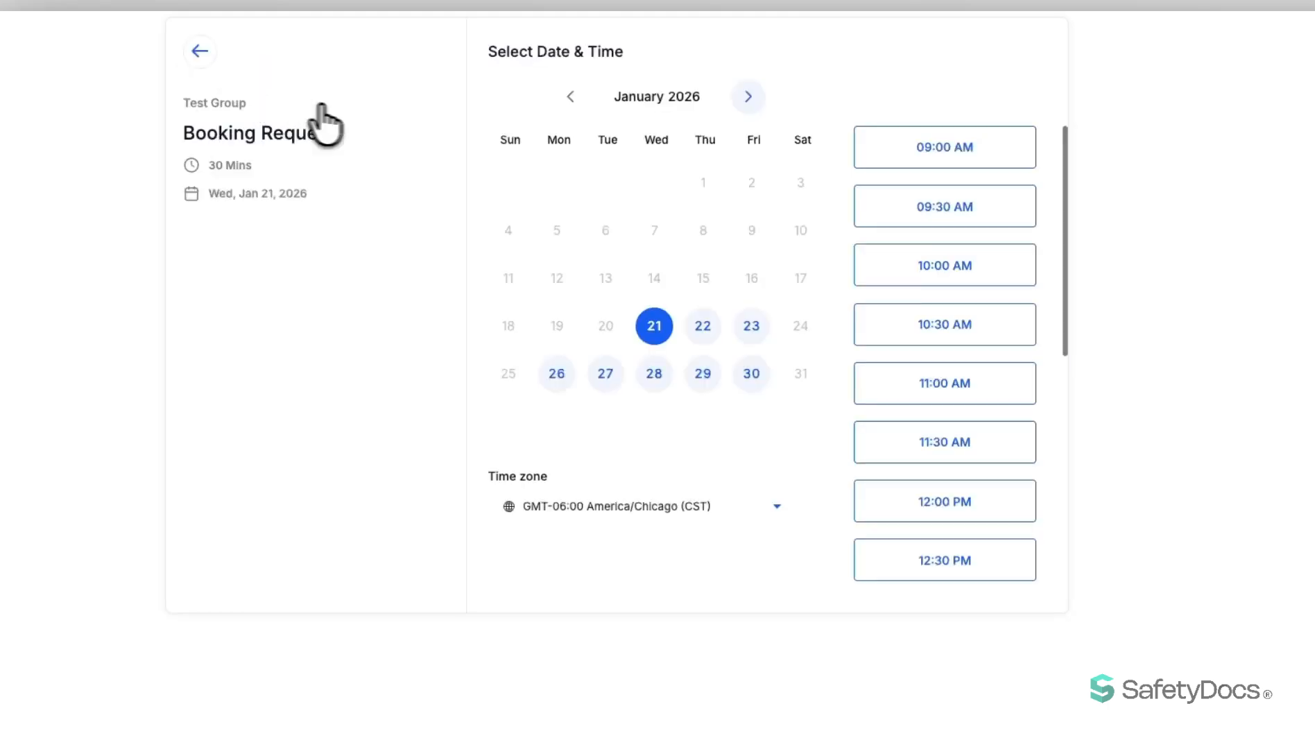
{"action": "left_click", "coordinate": [200, 51]}
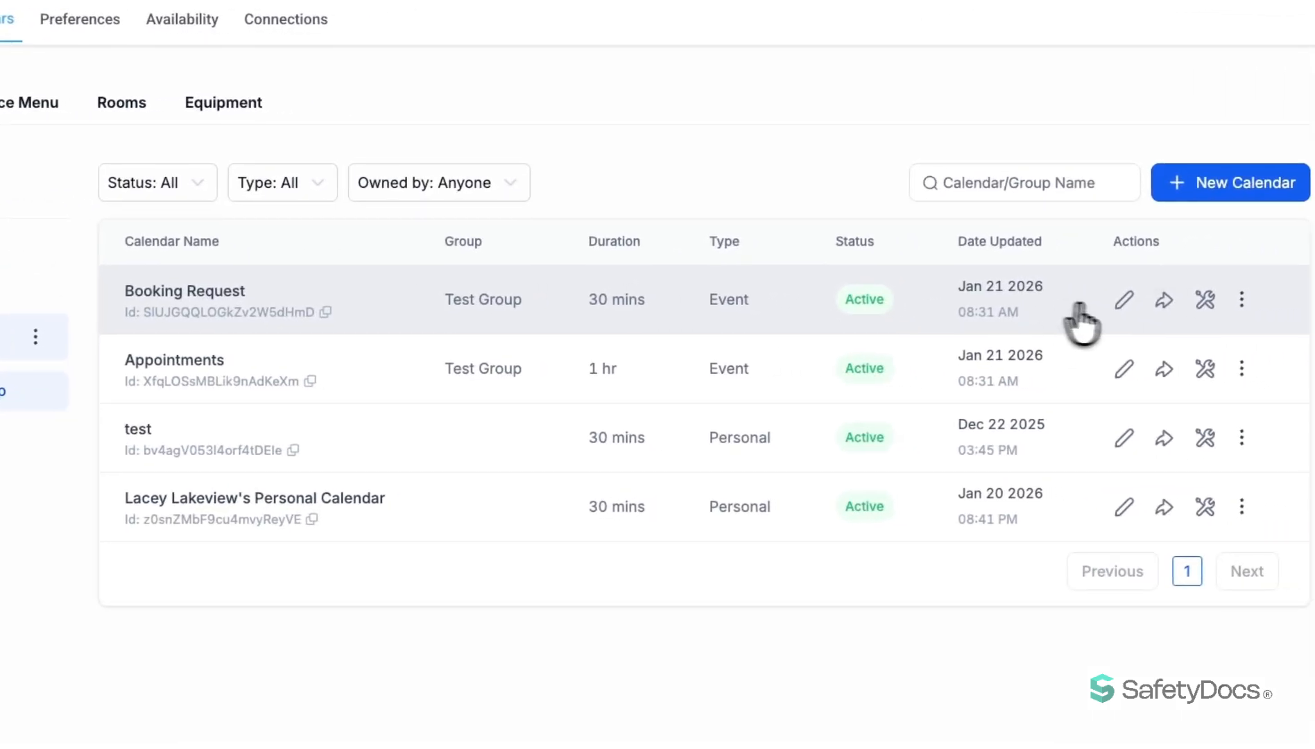
Examine the scheduling link, one-time link and embed code for sharing the Booking Request calendar.
{"action": "left_click", "coordinate": [1164, 301]}
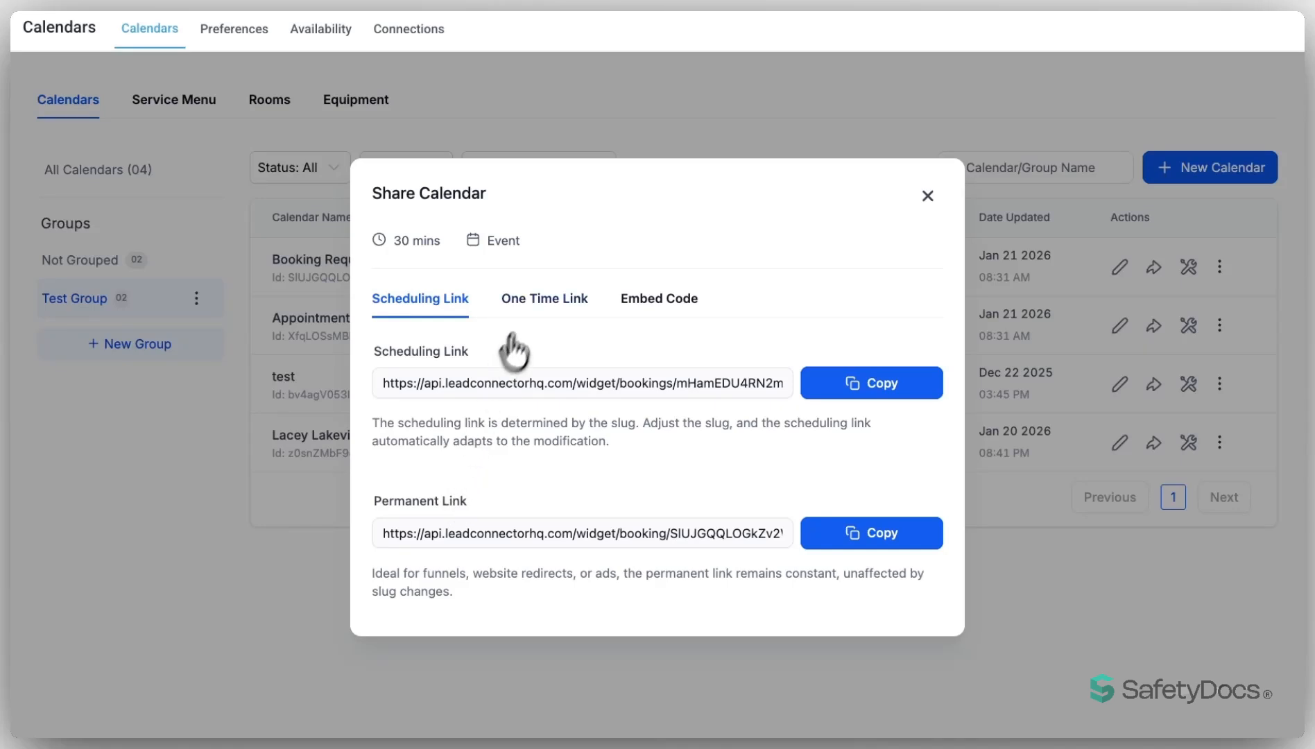
{"action": "left_click", "coordinate": [544, 298]}
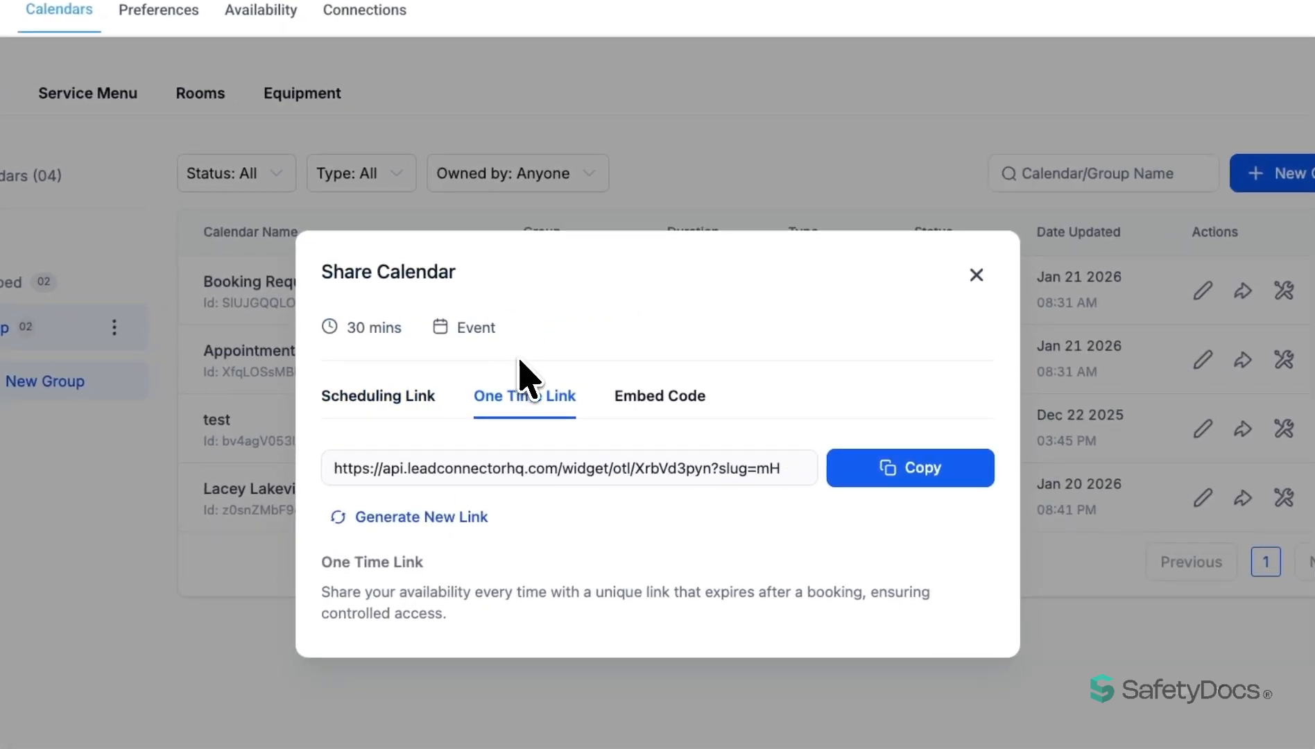
{"action": "left_click", "coordinate": [668, 399]}
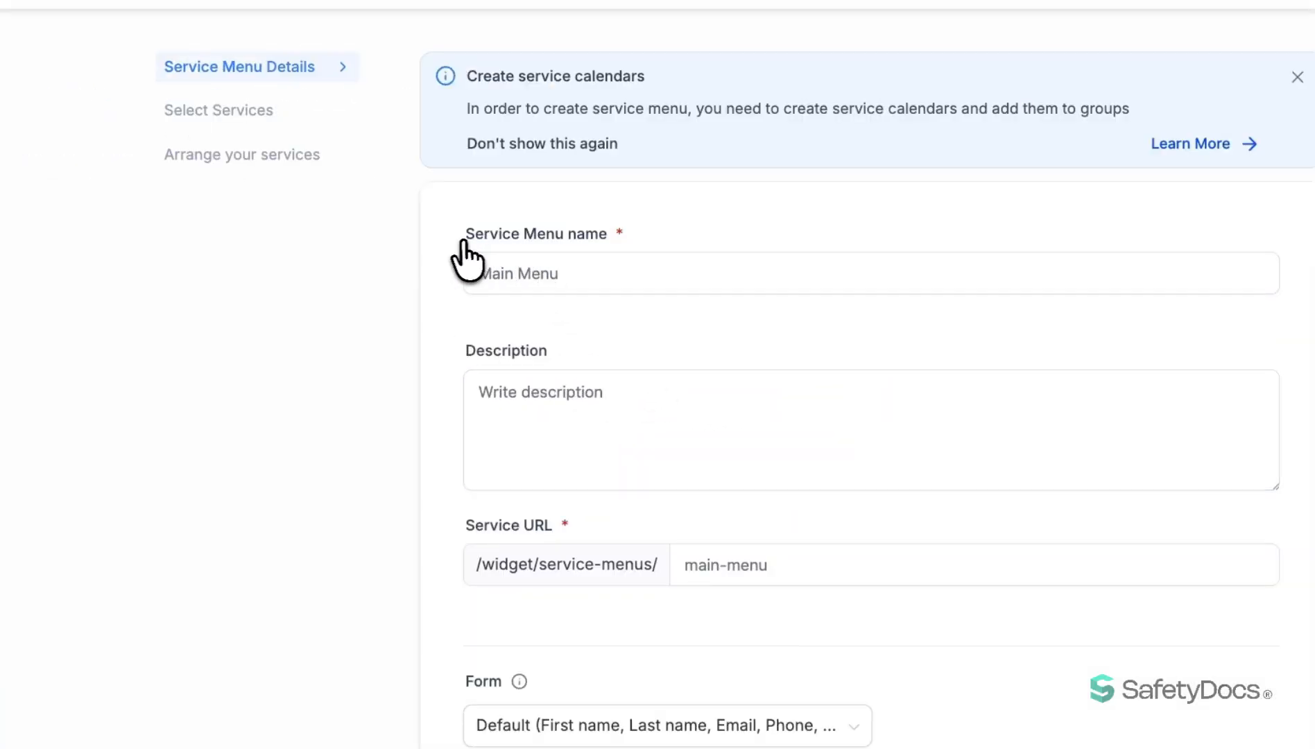
Look through the name, description, URL and form settings of a new service menu.
{"action": "scroll", "coordinate": [461, 261], "scroll_direction": "down", "scroll_amount": 5}
{"action": "scroll", "coordinate": [440, 239], "scroll_direction": "down", "scroll_amount": 10}
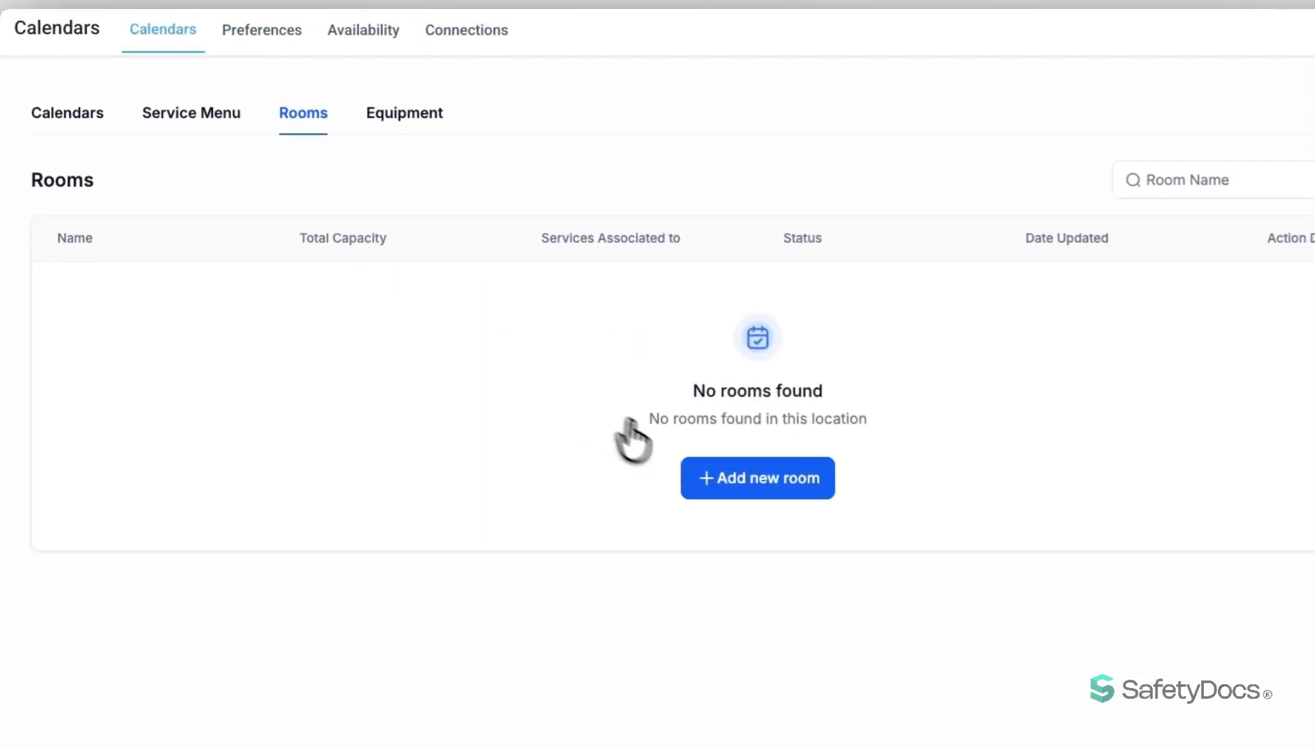
Examine the name, total capacity and service calendar fields for a new room, and close the form without creating it.
{"action": "left_click", "coordinate": [717, 447]}
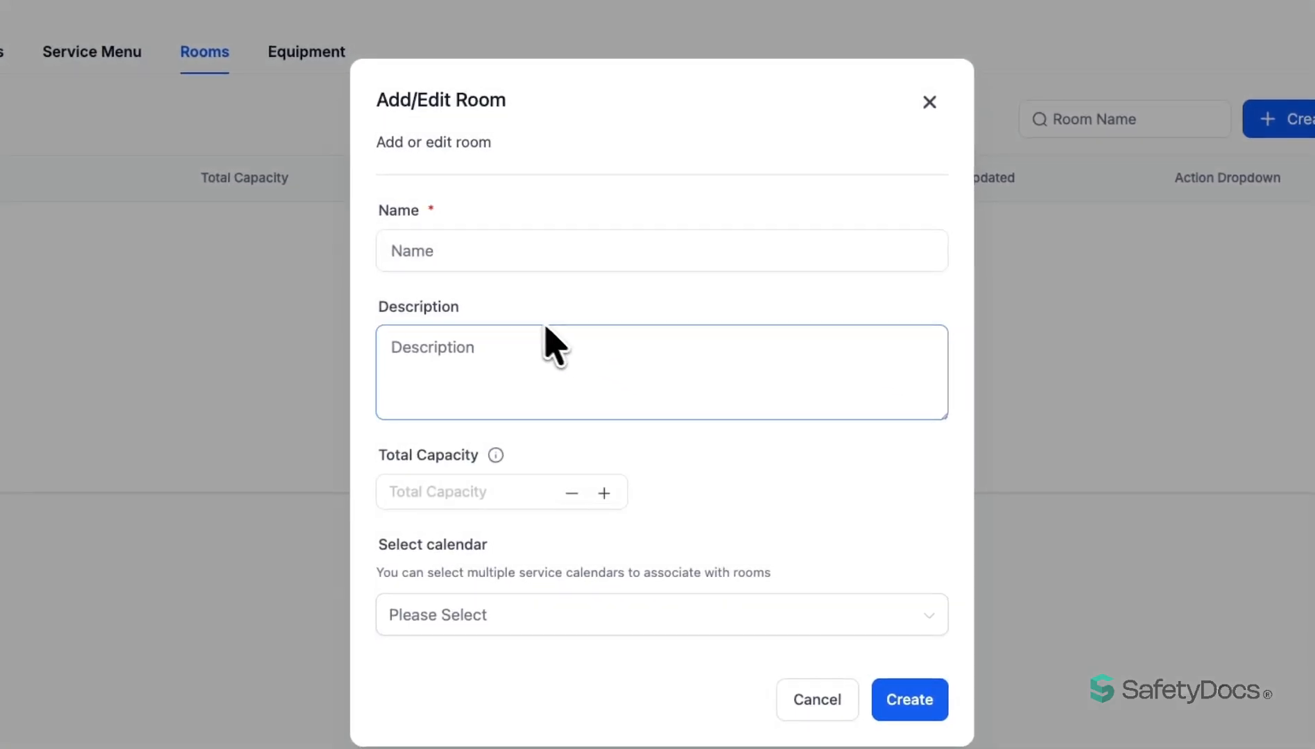
{"action": "left_click", "coordinate": [465, 255]}
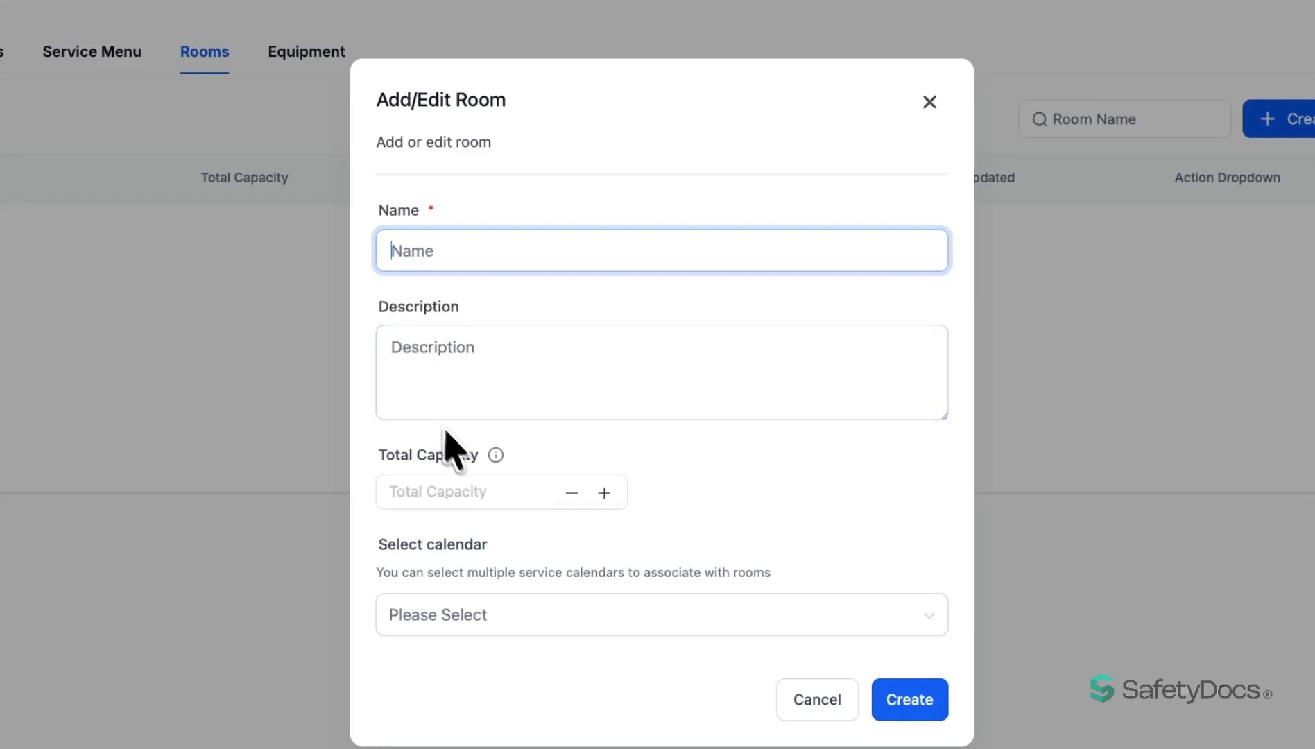
{"action": "left_click", "coordinate": [488, 491]}
{"action": "left_click", "coordinate": [545, 612]}
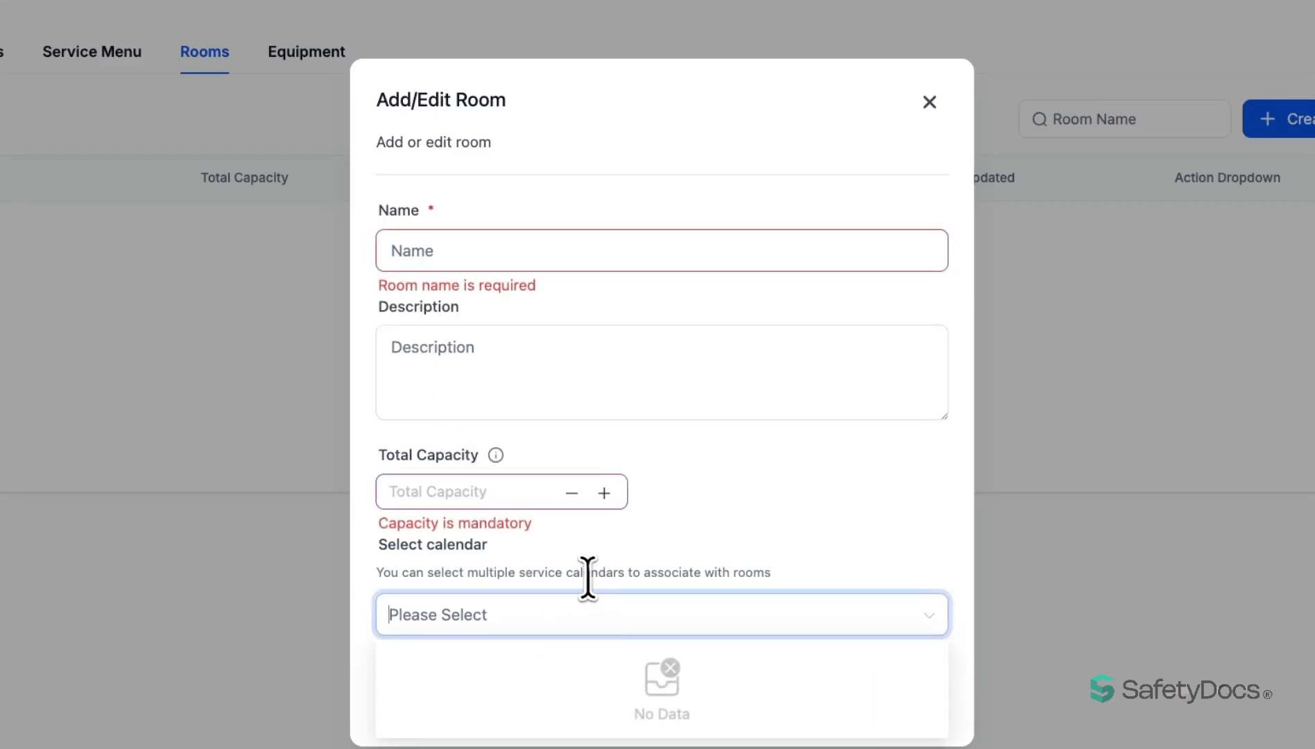
{"action": "left_click_drag", "start_coordinate": [520, 574], "coordinate": [579, 576]}
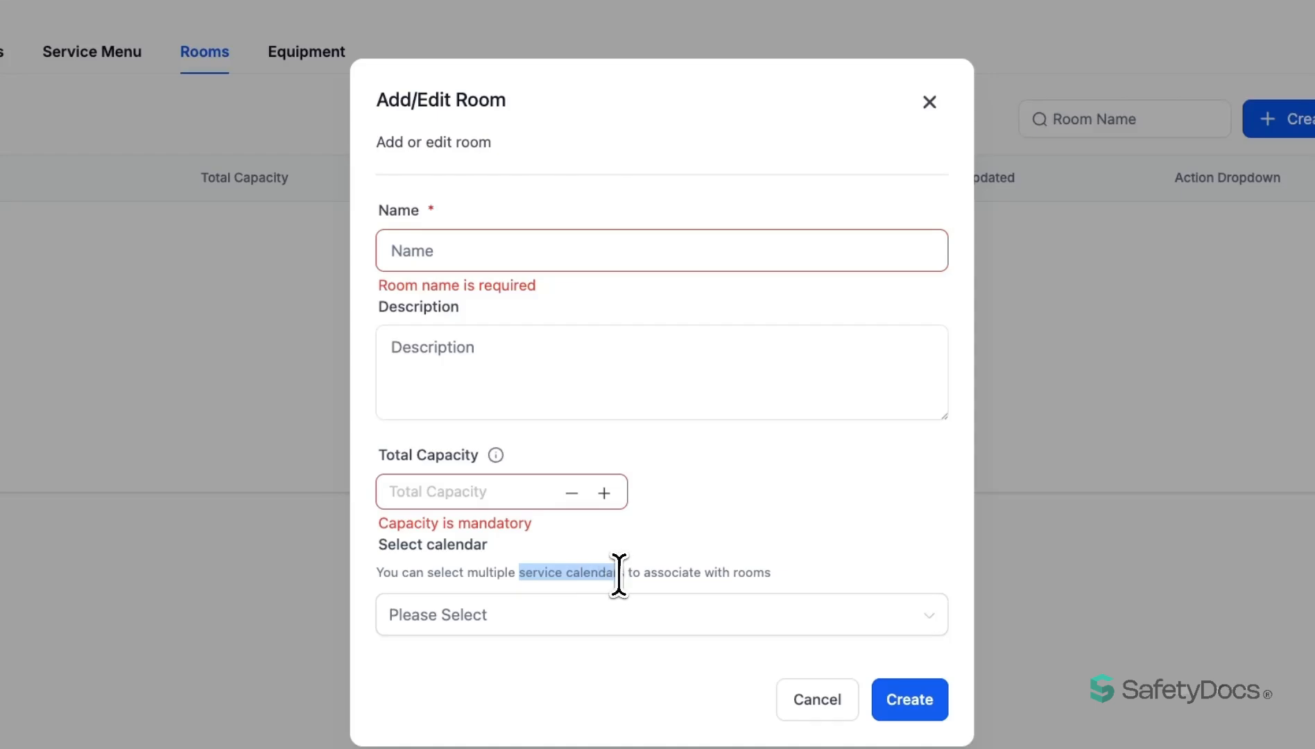
{"action": "left_click", "coordinate": [929, 103]}
Examine the name, description, total quantity, out-of-service quantity and service calendar fields for a new equipment item without creating it.
{"action": "left_click", "coordinate": [310, 56]}
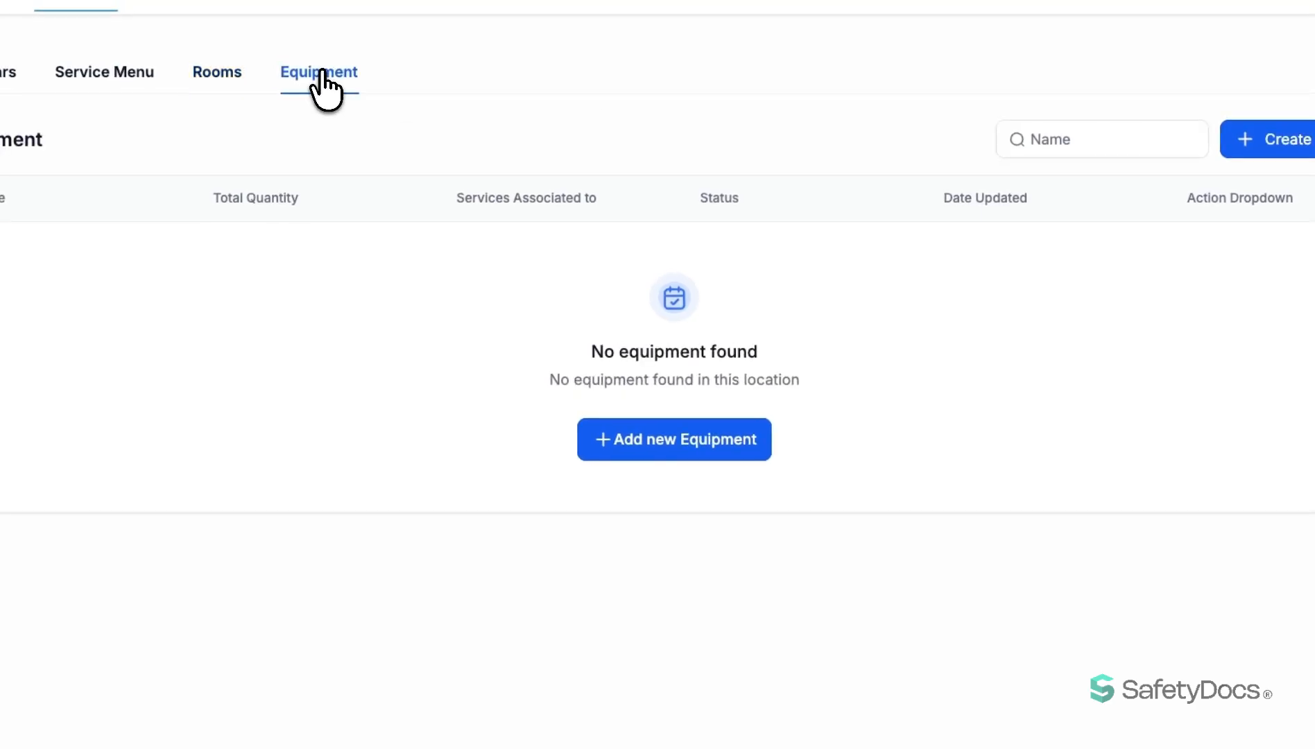
{"action": "left_click", "coordinate": [677, 444]}
{"action": "left_click", "coordinate": [499, 271]}
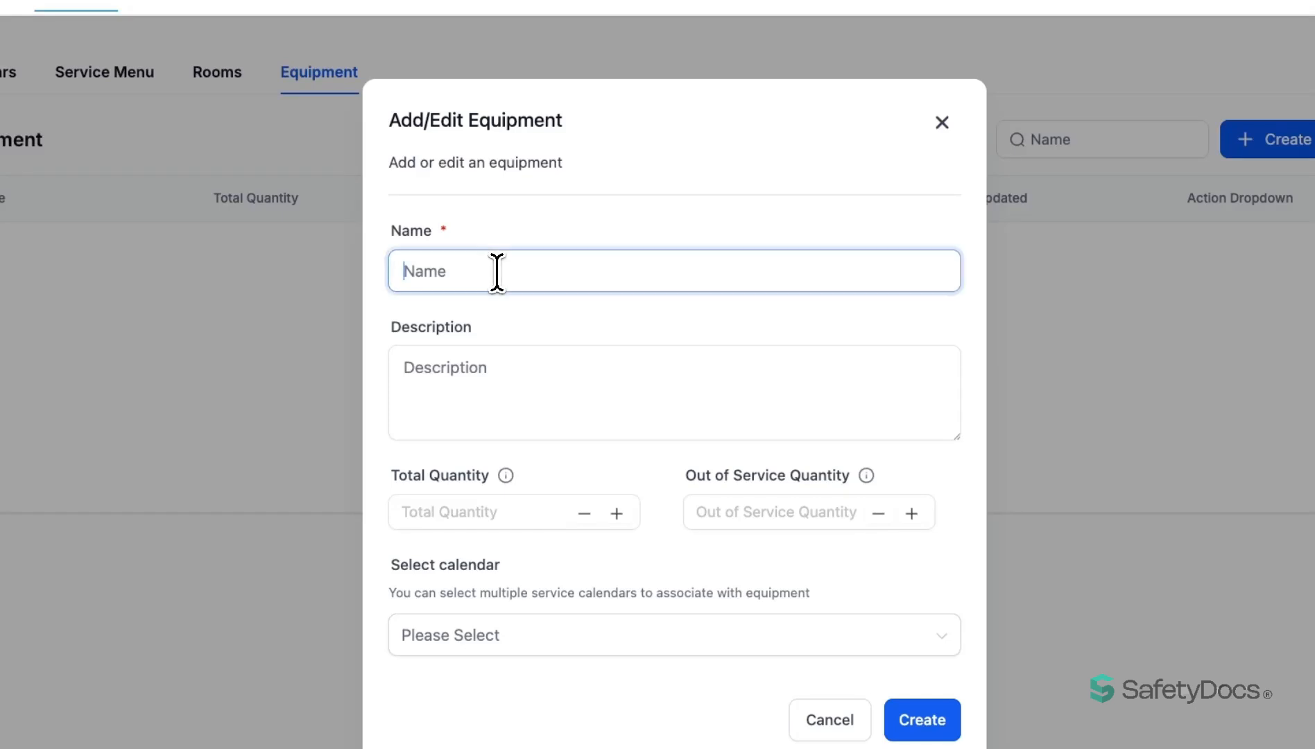
{"action": "left_click", "coordinate": [478, 371]}
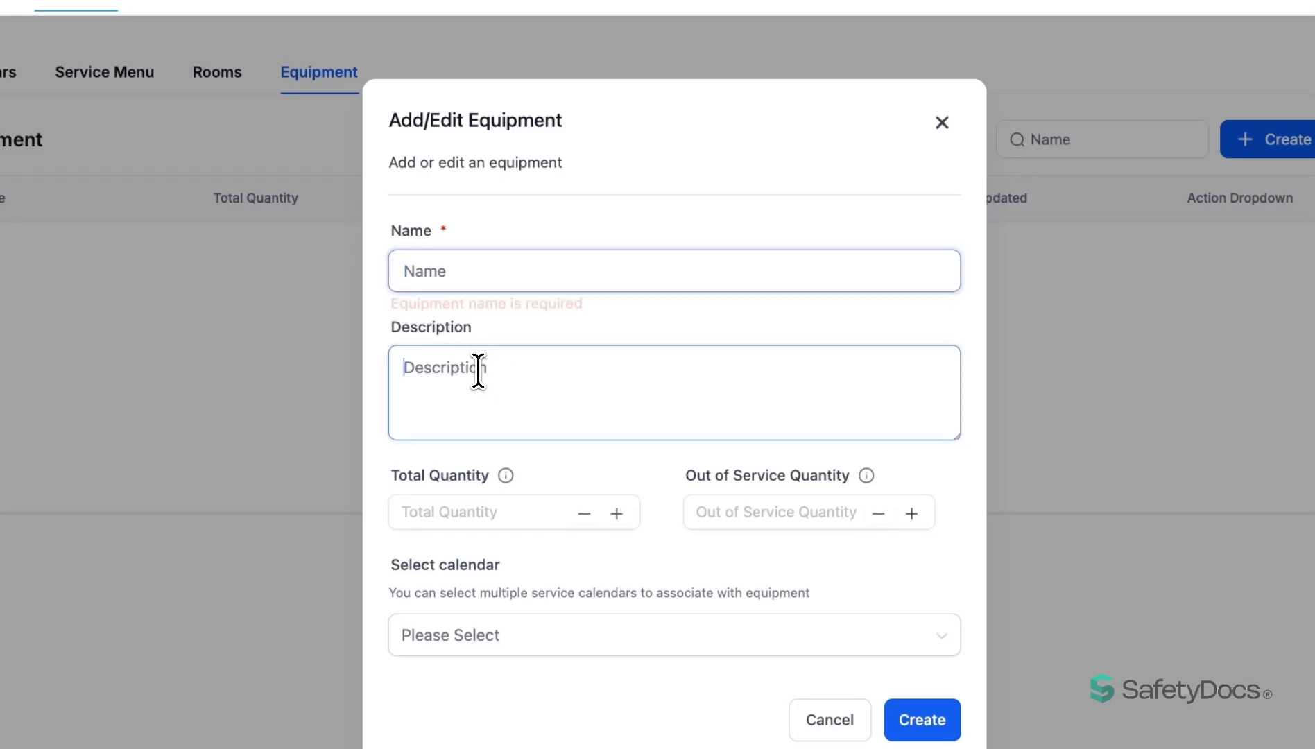
{"action": "left_click", "coordinate": [478, 512]}
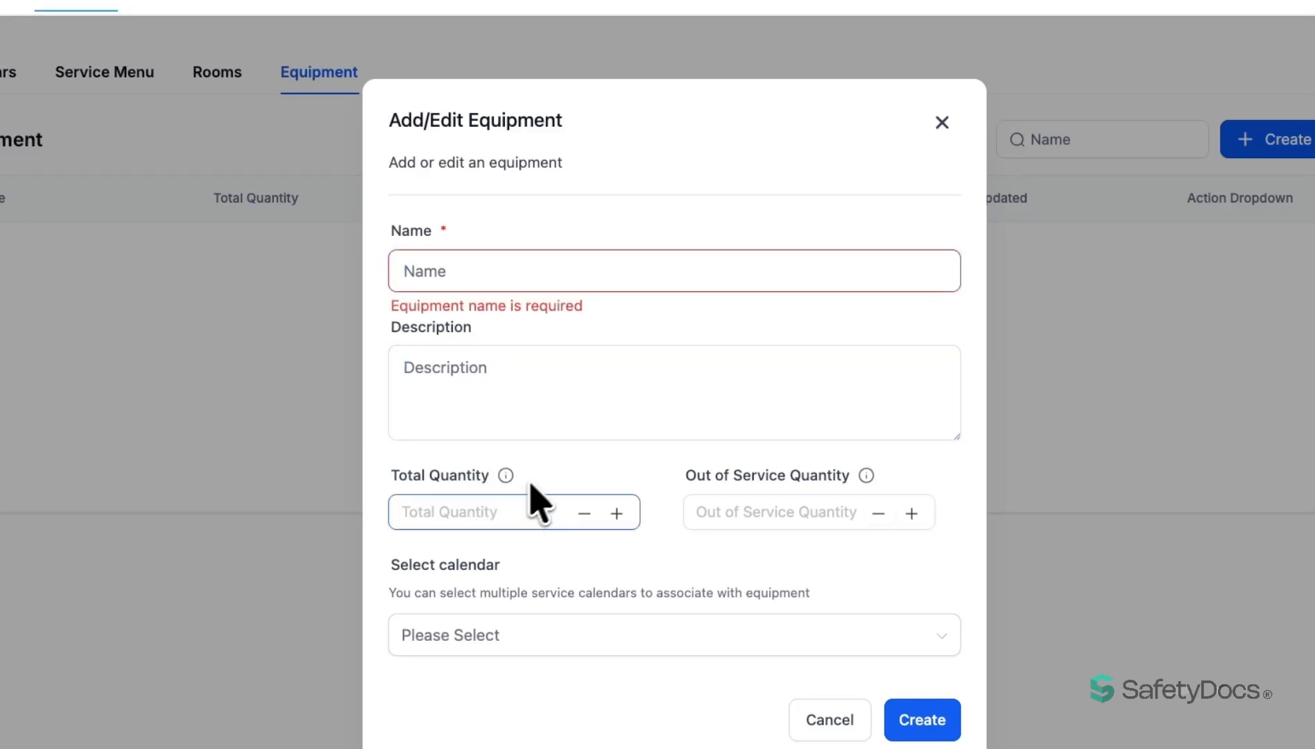
{"action": "left_click", "coordinate": [734, 507]}
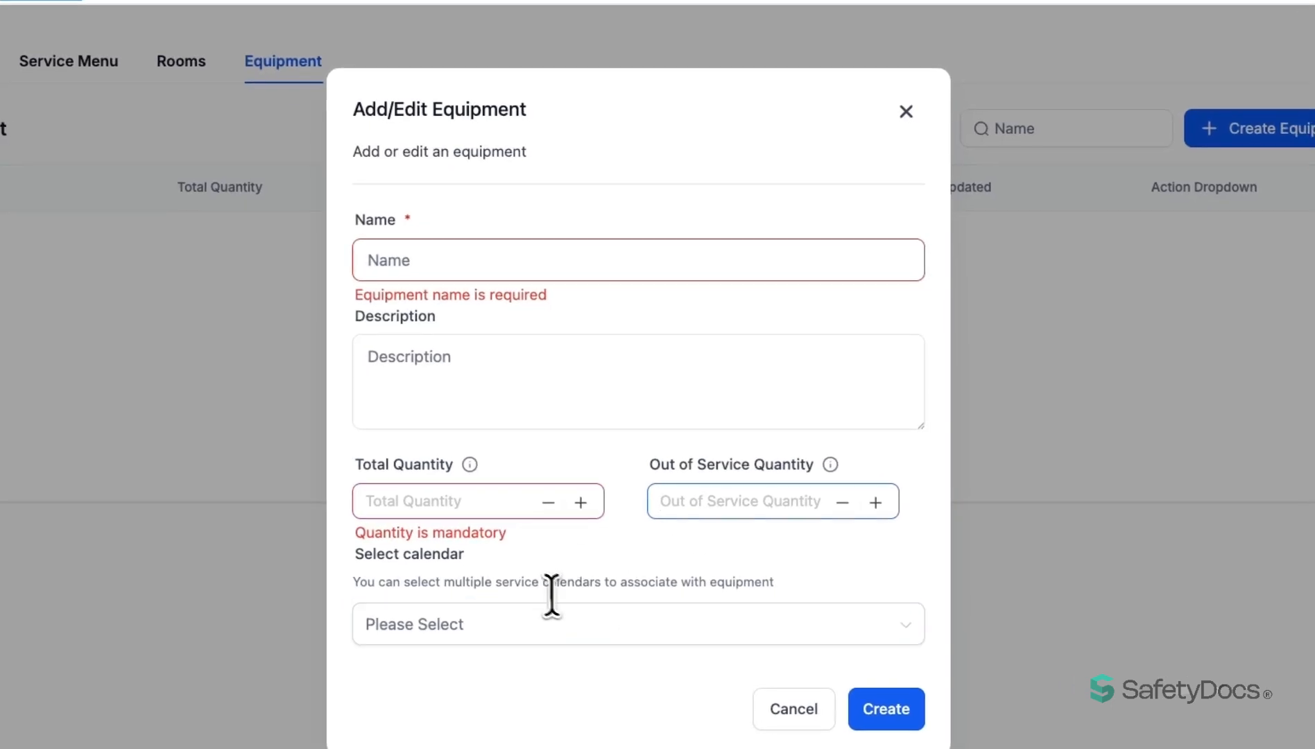
{"action": "left_click", "coordinate": [508, 583]}
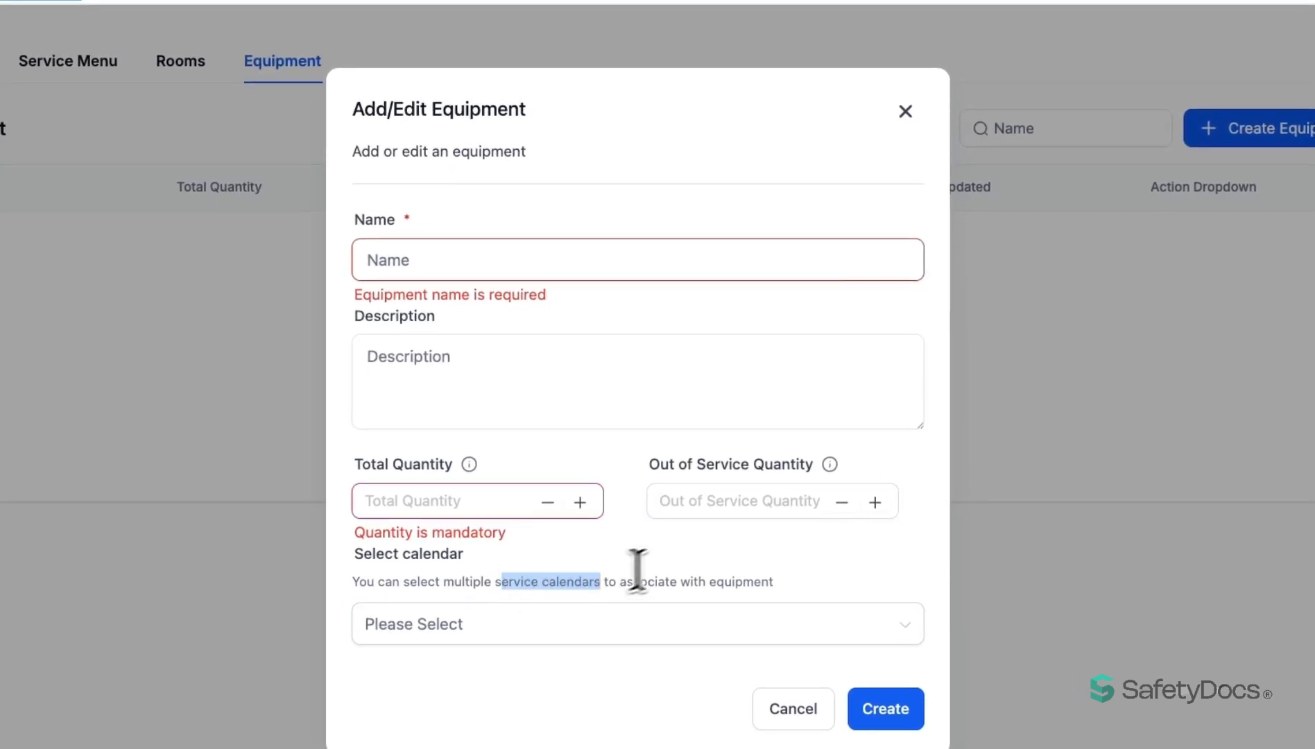
{"action": "left_click", "coordinate": [677, 559]}
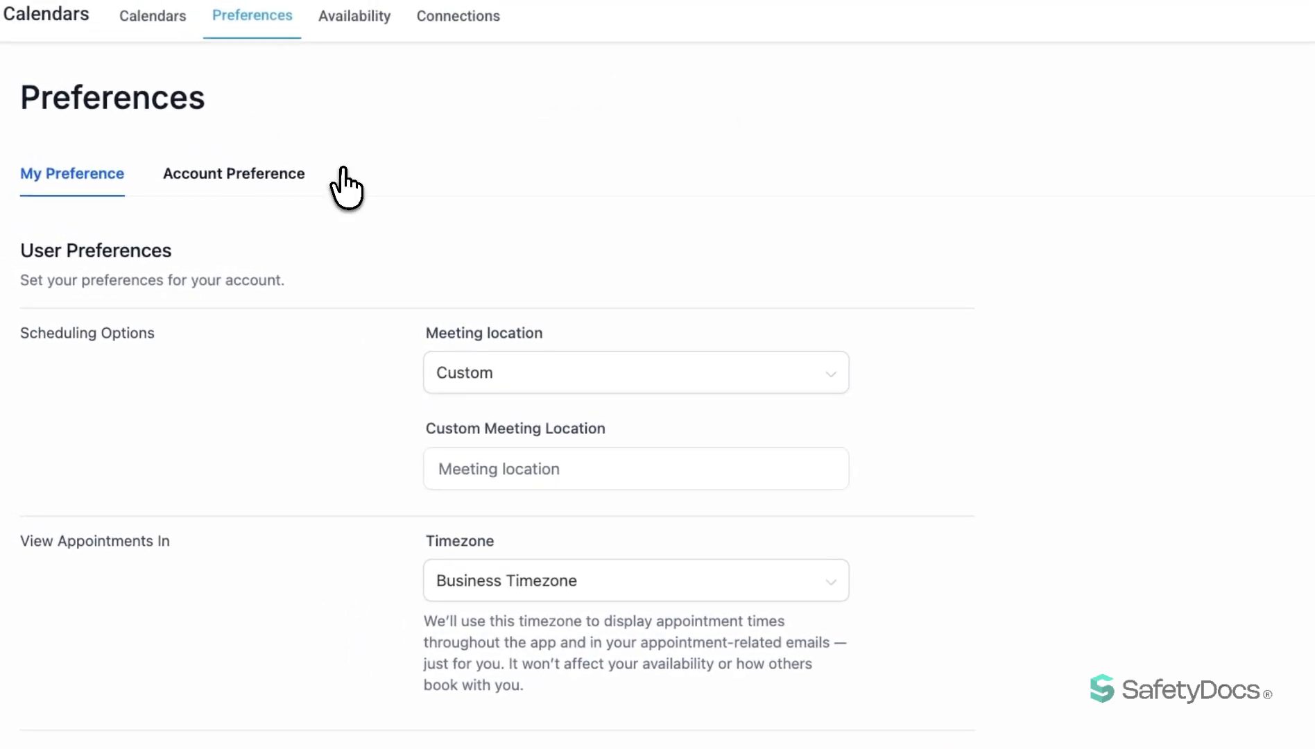
Review the meeting location, custom location and timezone options in the personal user preferences without changing them.
{"action": "left_click", "coordinate": [533, 385]}
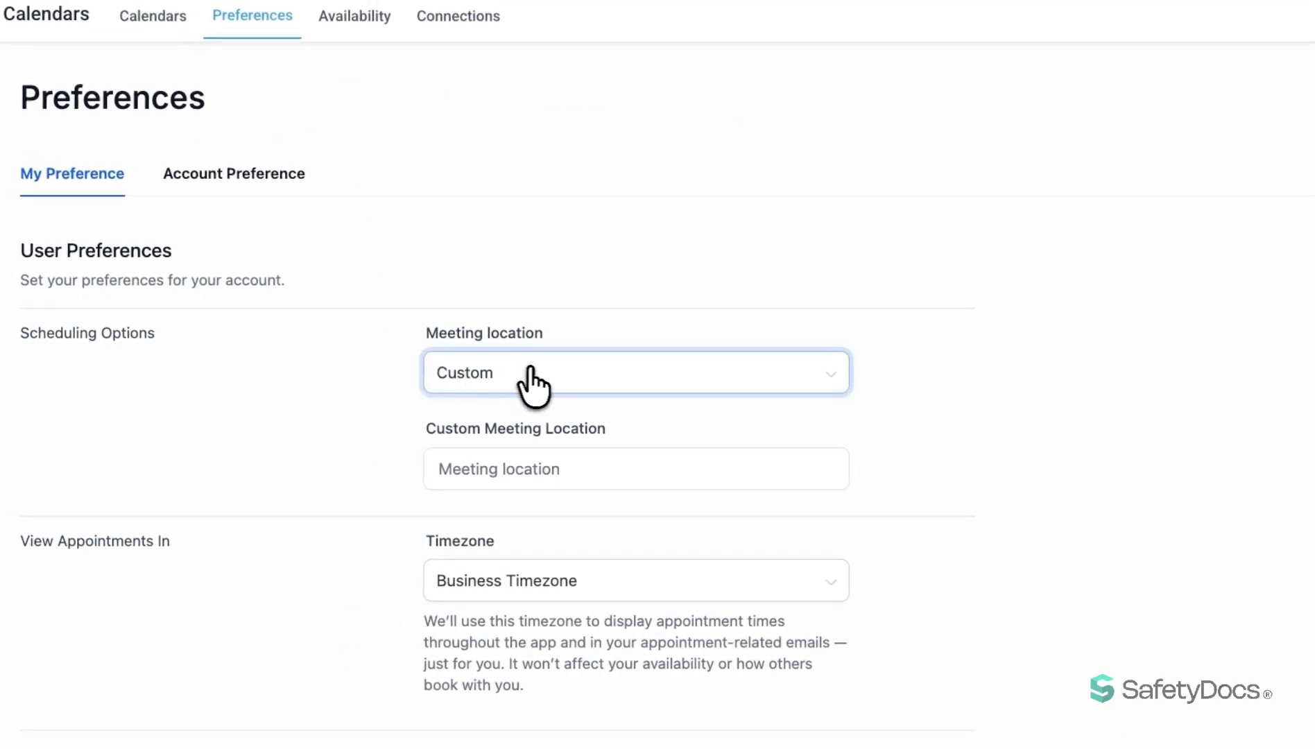
{"action": "left_click", "coordinate": [548, 368]}
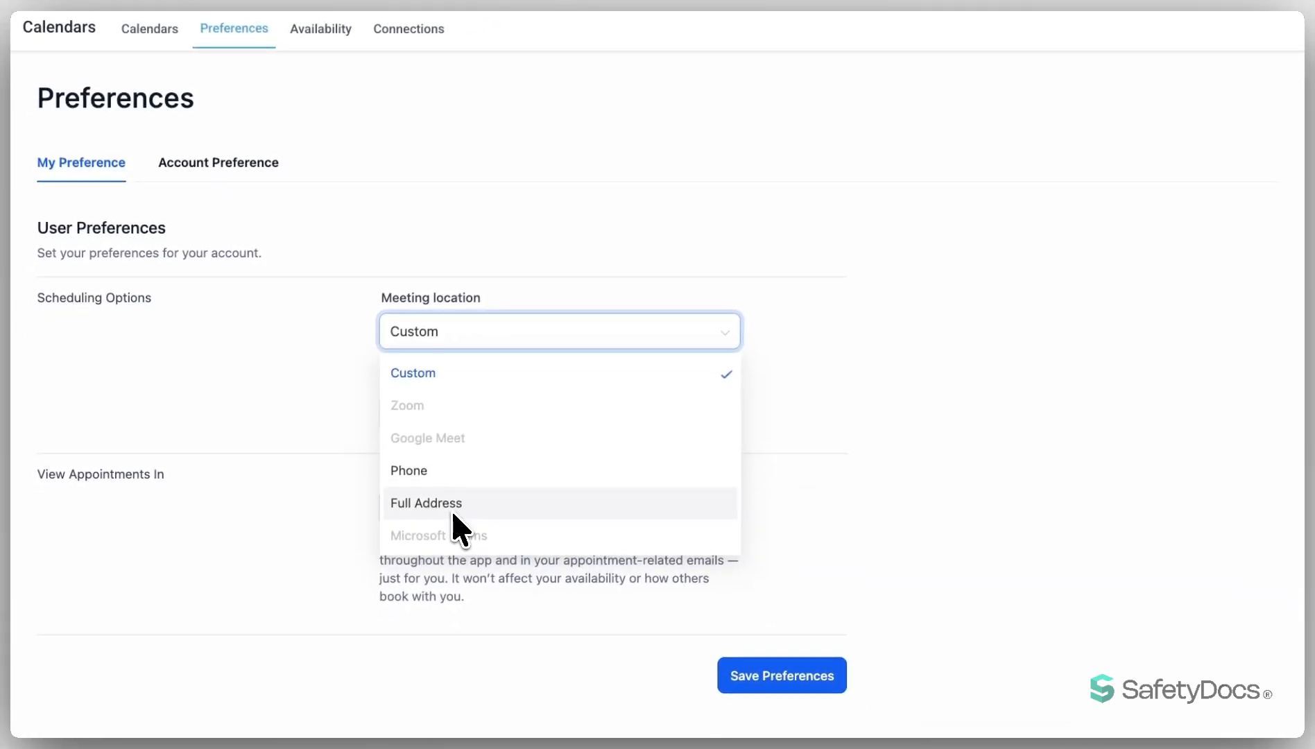
{"action": "left_click", "coordinate": [314, 410]}
{"action": "left_click", "coordinate": [498, 413]}
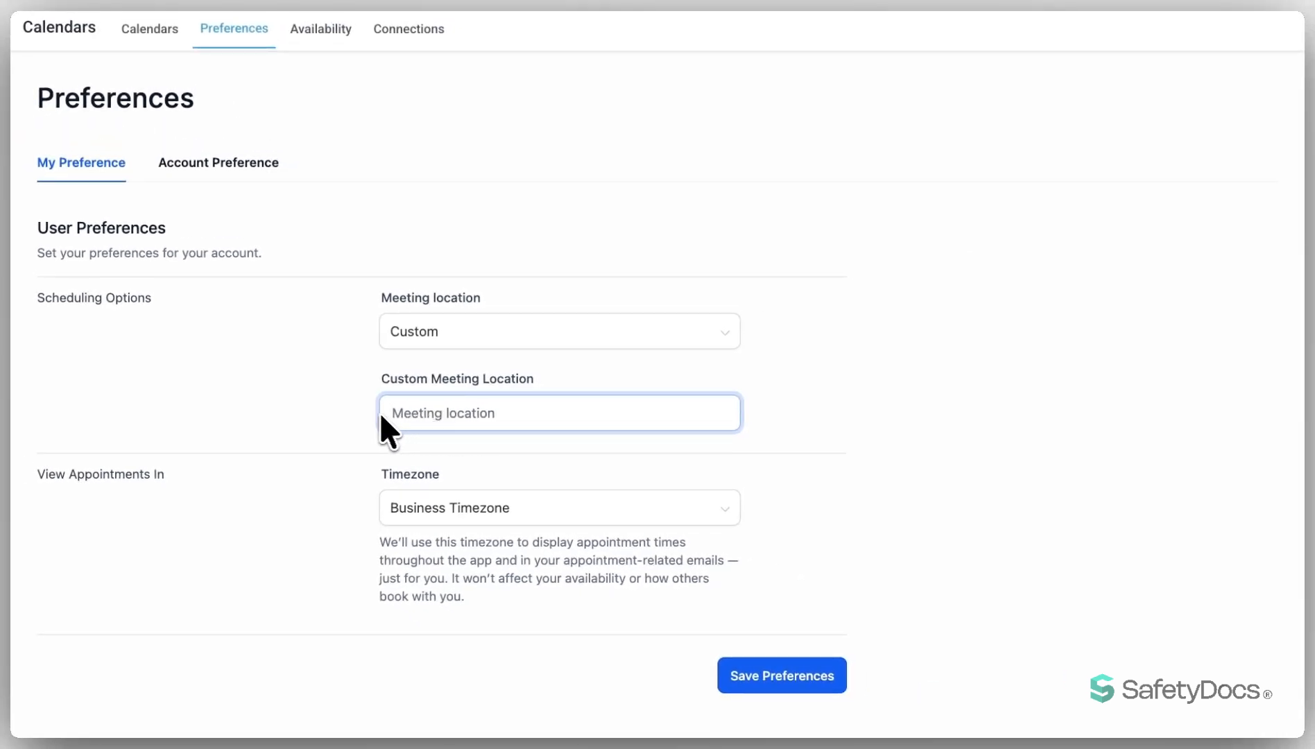
{"action": "left_click", "coordinate": [361, 410]}
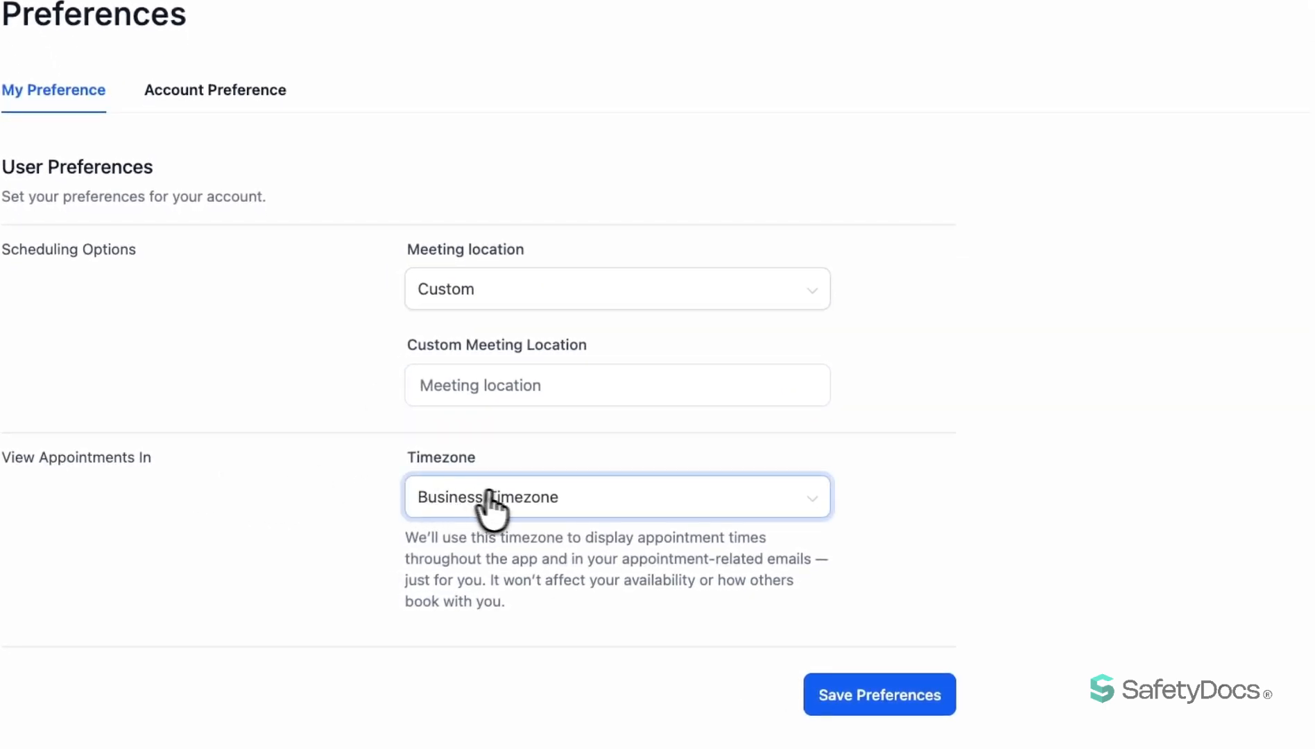
{"action": "left_click", "coordinate": [602, 507]}
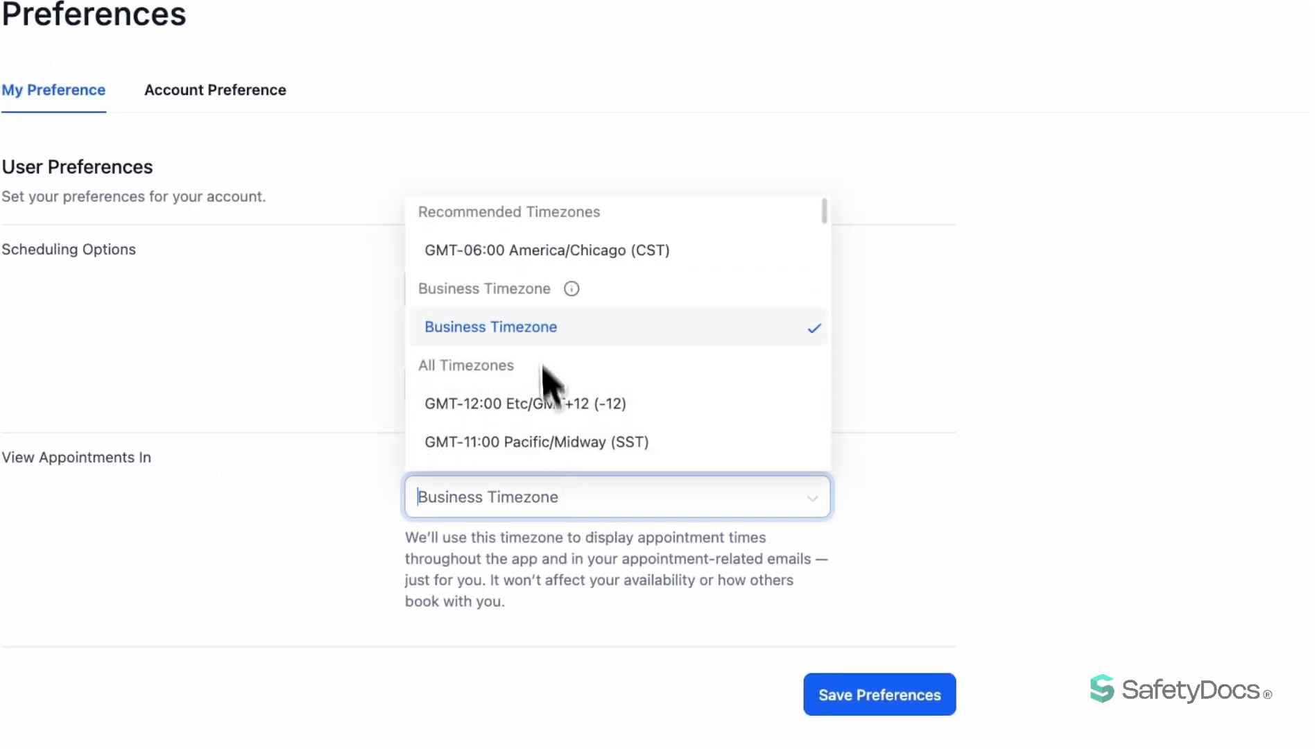
{"action": "left_click", "coordinate": [350, 412]}
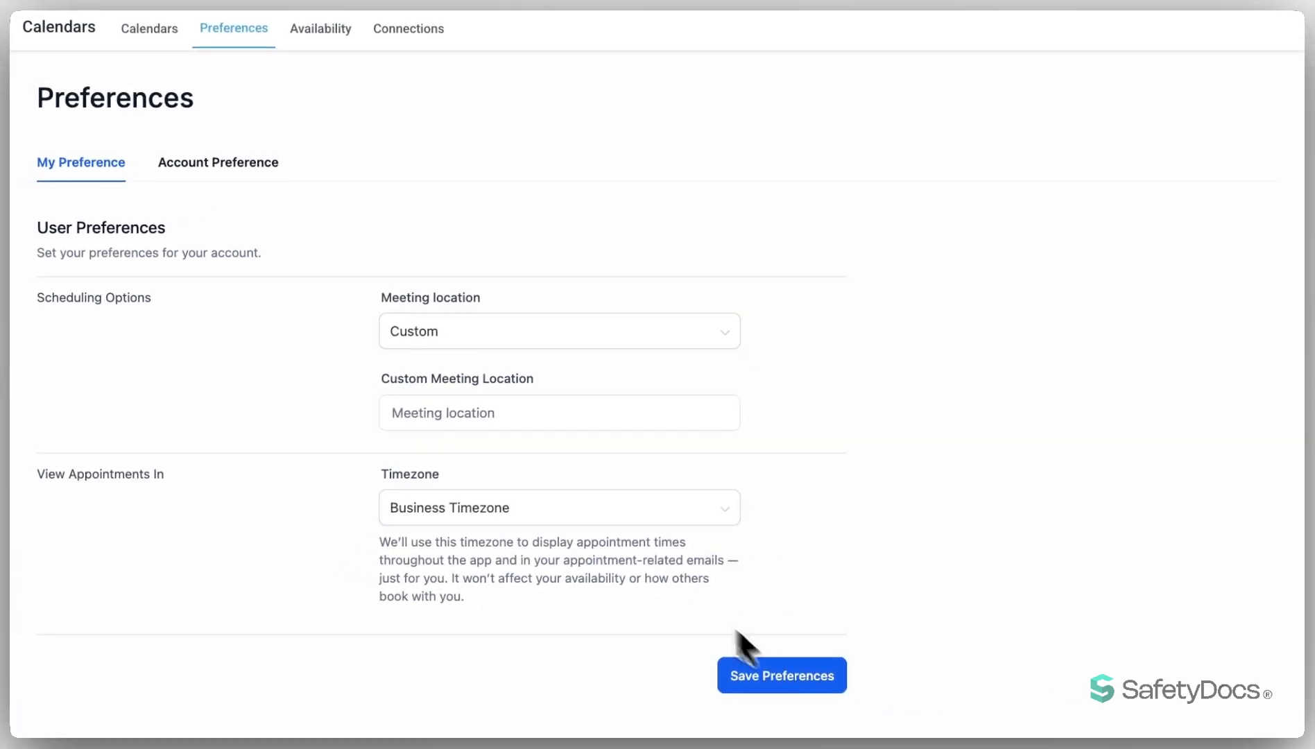
Review the account's in-app preferences for the week start day and the Service Menu, Rooms and Equipments services.
{"action": "left_click", "coordinate": [228, 160]}
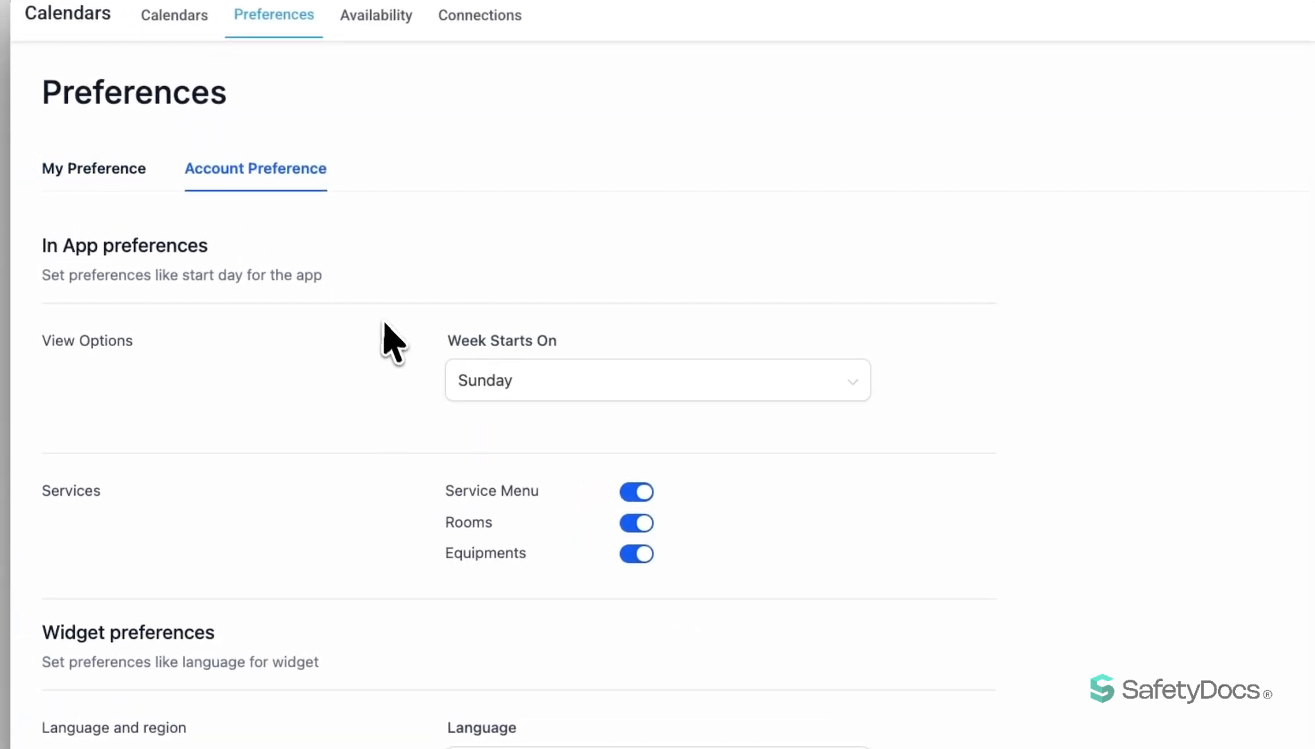
{"action": "scroll", "coordinate": [389, 361], "scroll_direction": "down", "scroll_amount": 3}
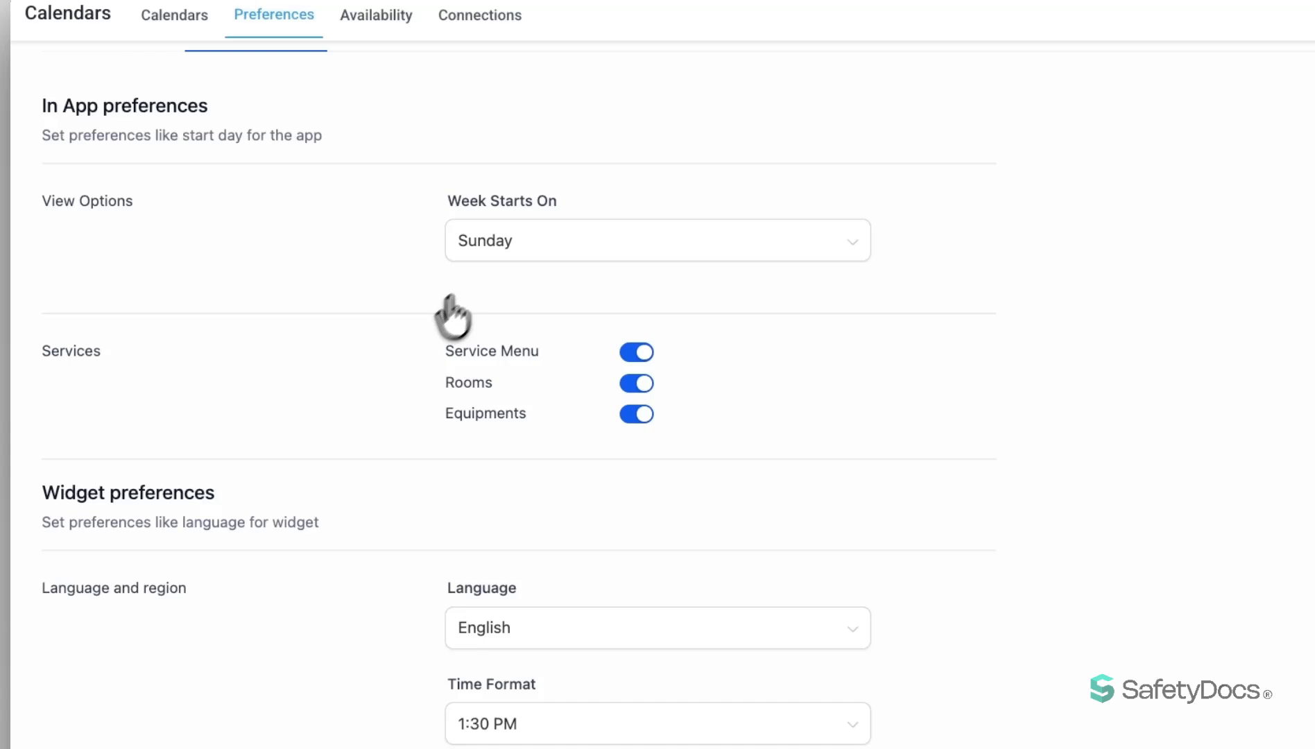
{"action": "left_click", "coordinate": [519, 239]}
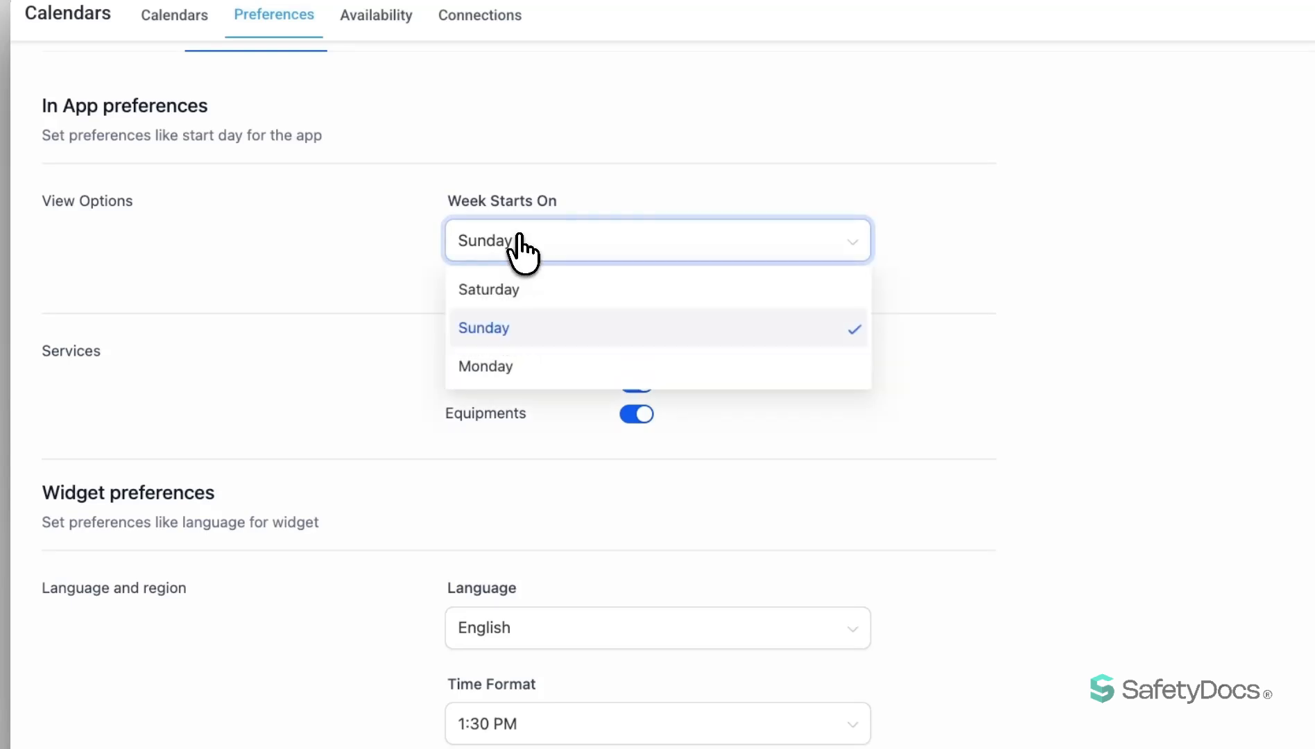
{"action": "left_click", "coordinate": [423, 239]}
{"action": "scroll", "coordinate": [423, 238], "scroll_direction": "down", "scroll_amount": 1}
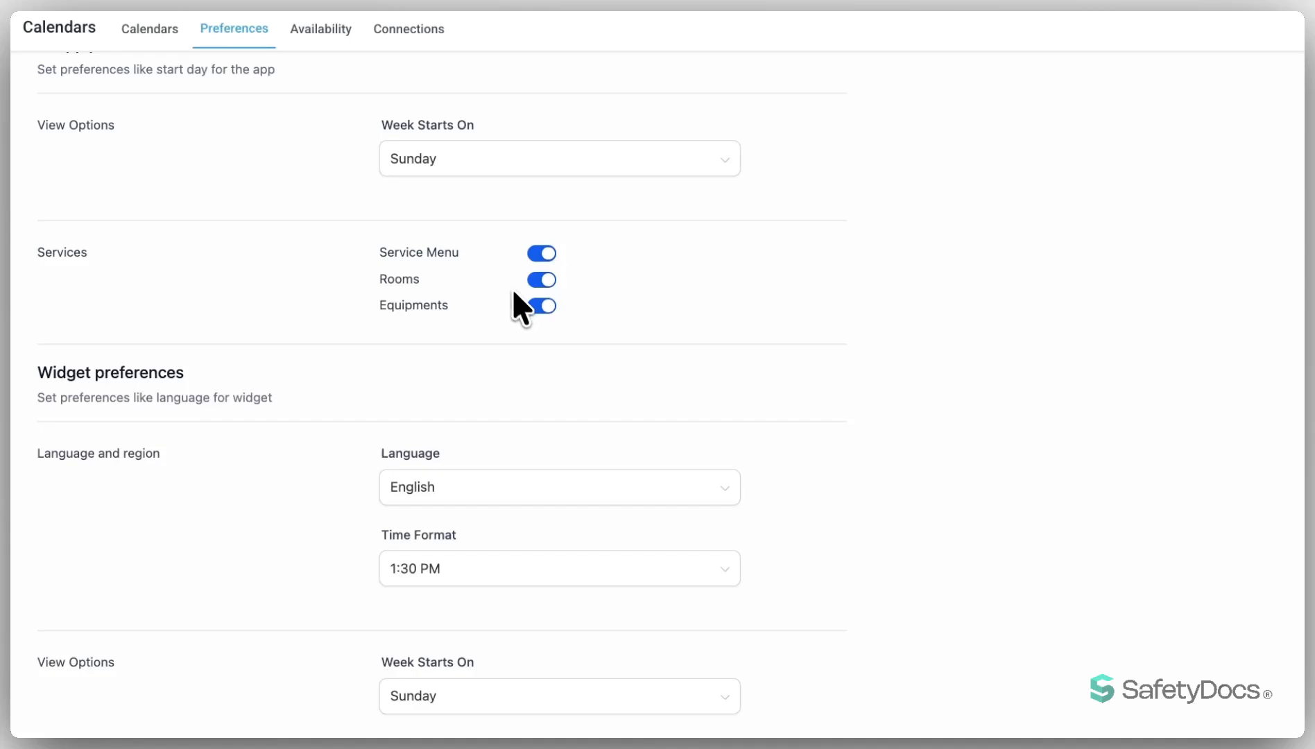
Review the language, time format and week start options in the account's widget preferences.
{"action": "scroll", "coordinate": [350, 384], "scroll_direction": "down", "scroll_amount": 2}
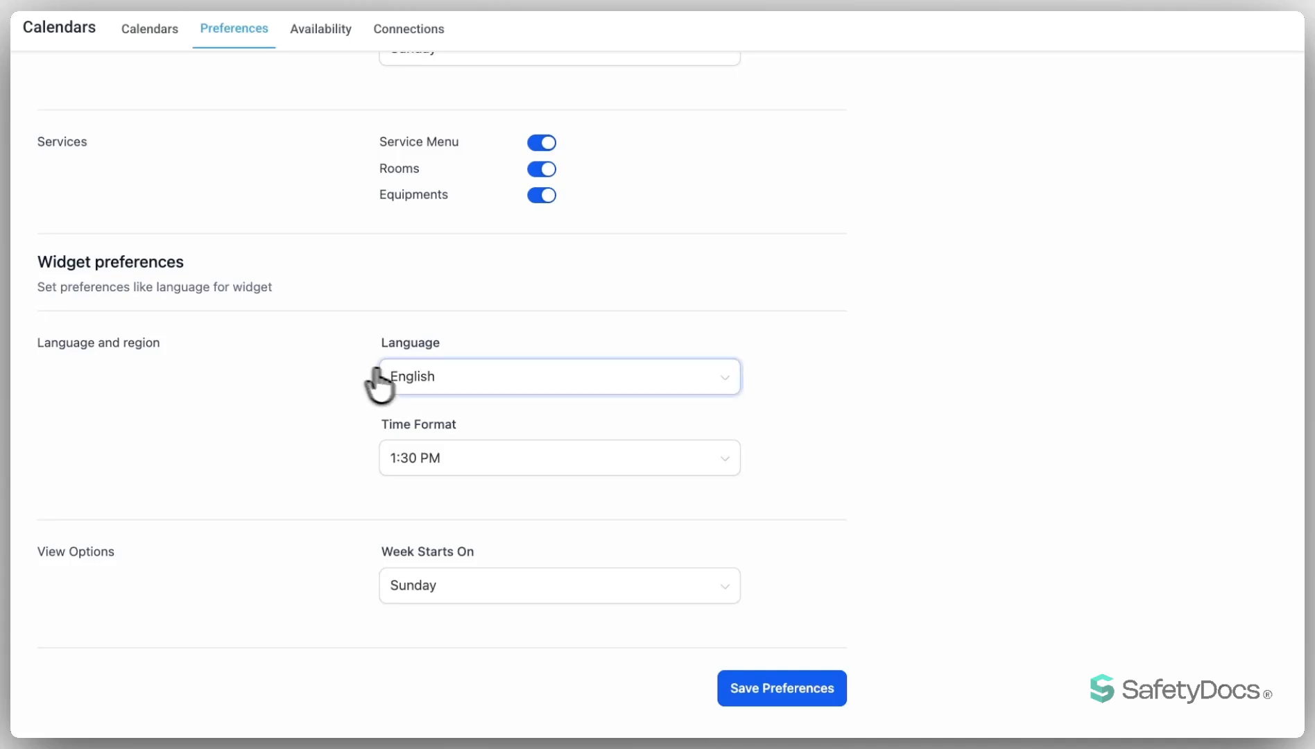
{"action": "left_click", "coordinate": [463, 375]}
{"action": "left_click", "coordinate": [473, 455]}
{"action": "left_click", "coordinate": [500, 419]}
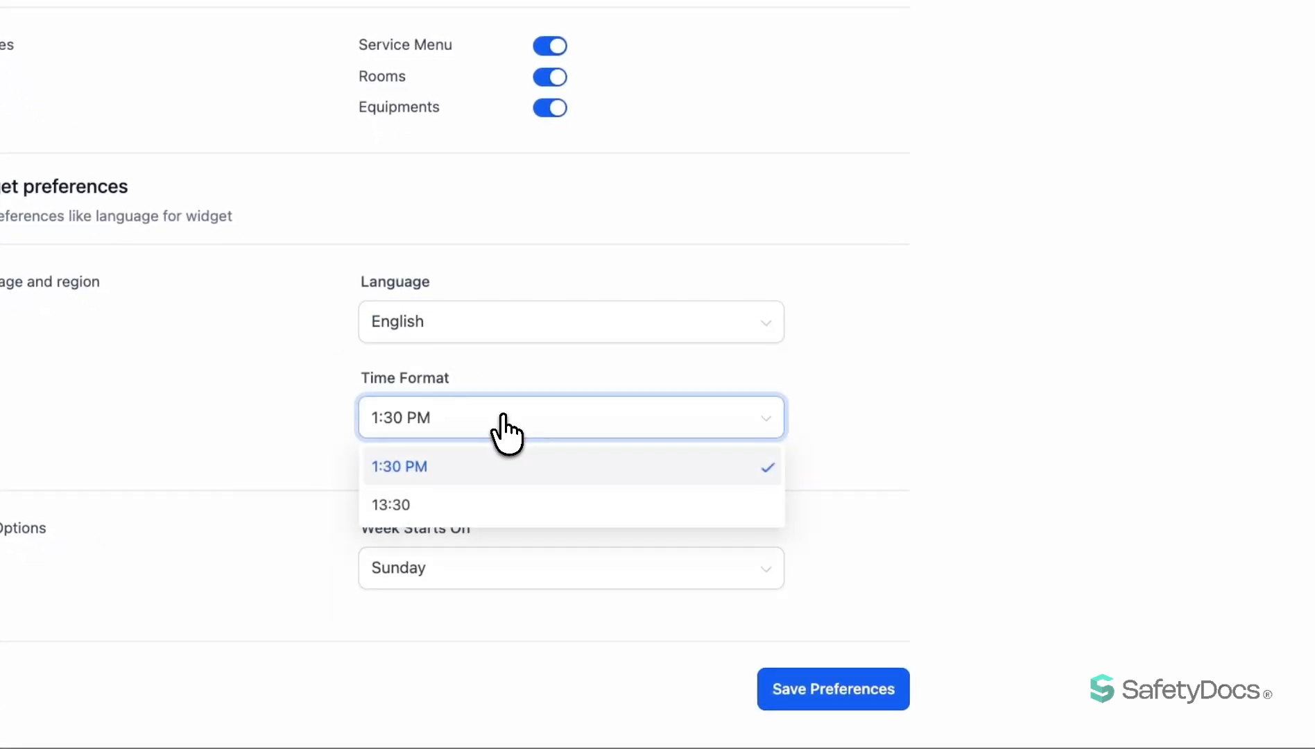
{"action": "left_click", "coordinate": [479, 574]}
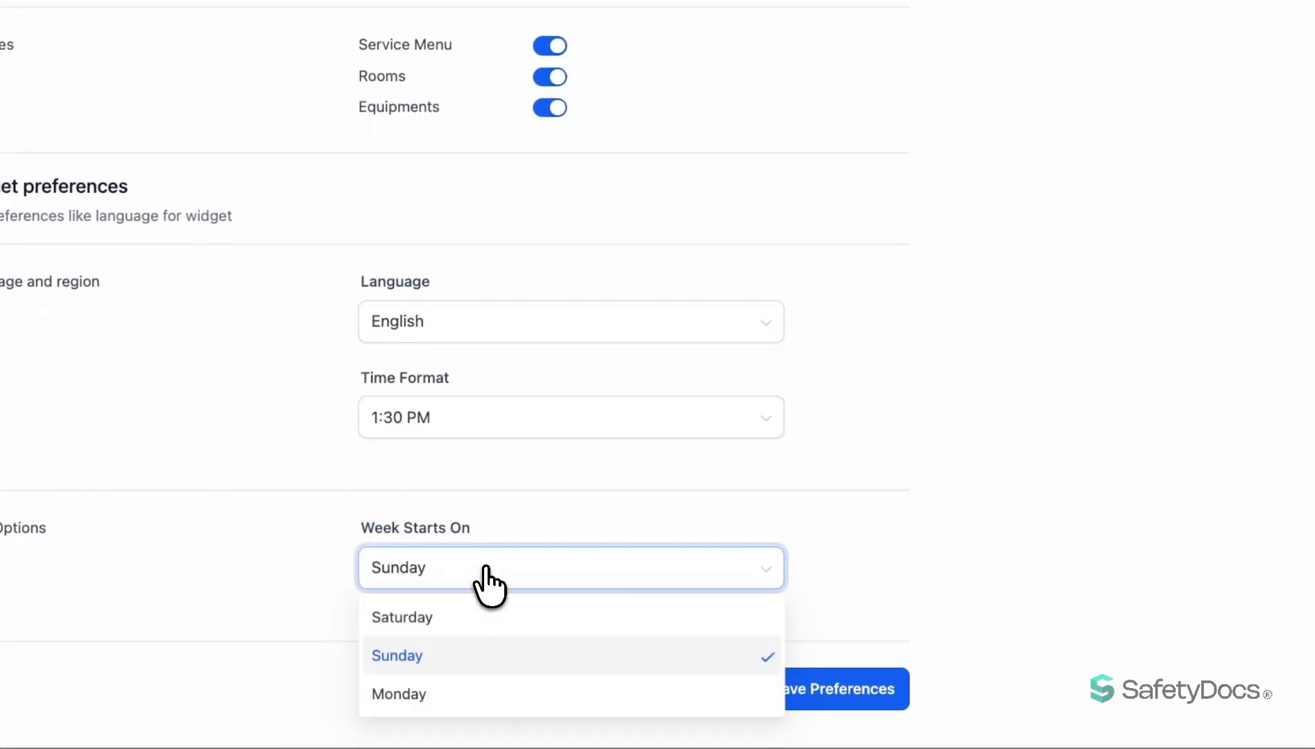
Open the availability schedules, select the other staff member and review the Work Hours schedule.
{"action": "left_click", "coordinate": [329, 579]}
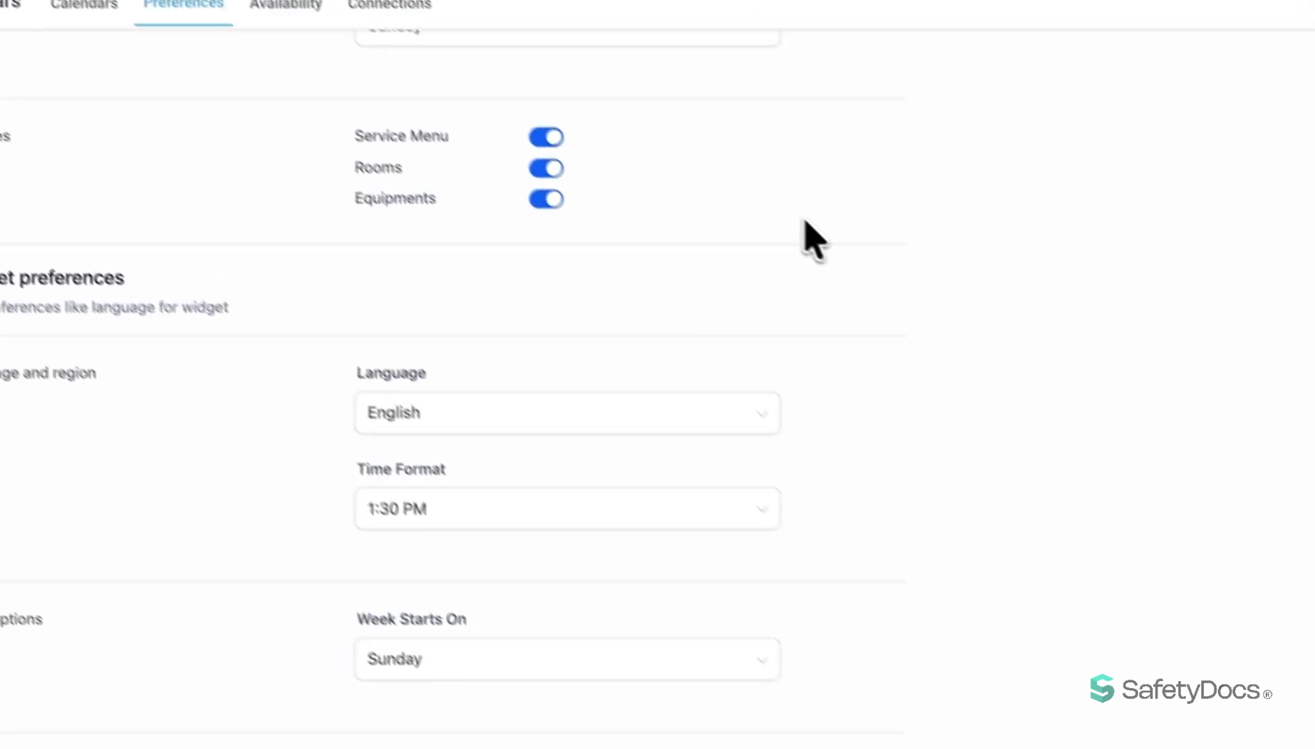
{"action": "left_click", "coordinate": [304, 38]}
{"action": "left_click", "coordinate": [287, 235]}
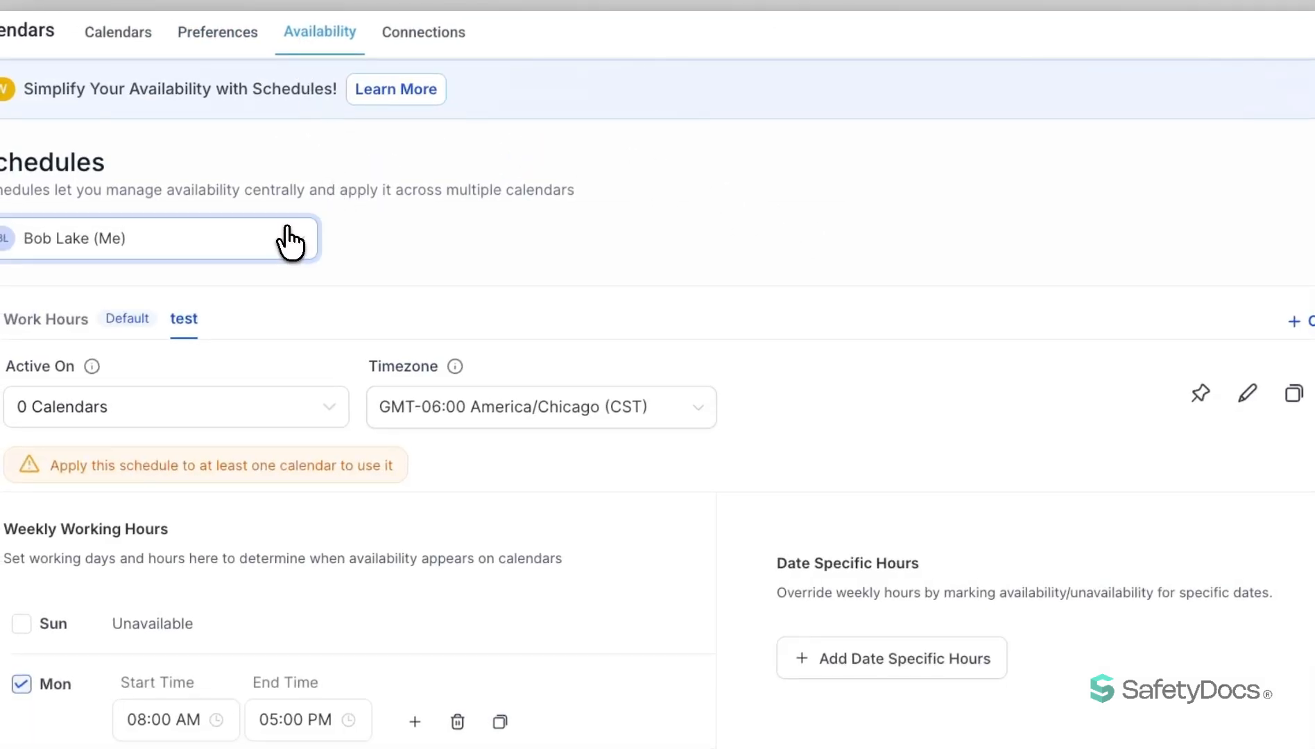
{"action": "left_click", "coordinate": [196, 291]}
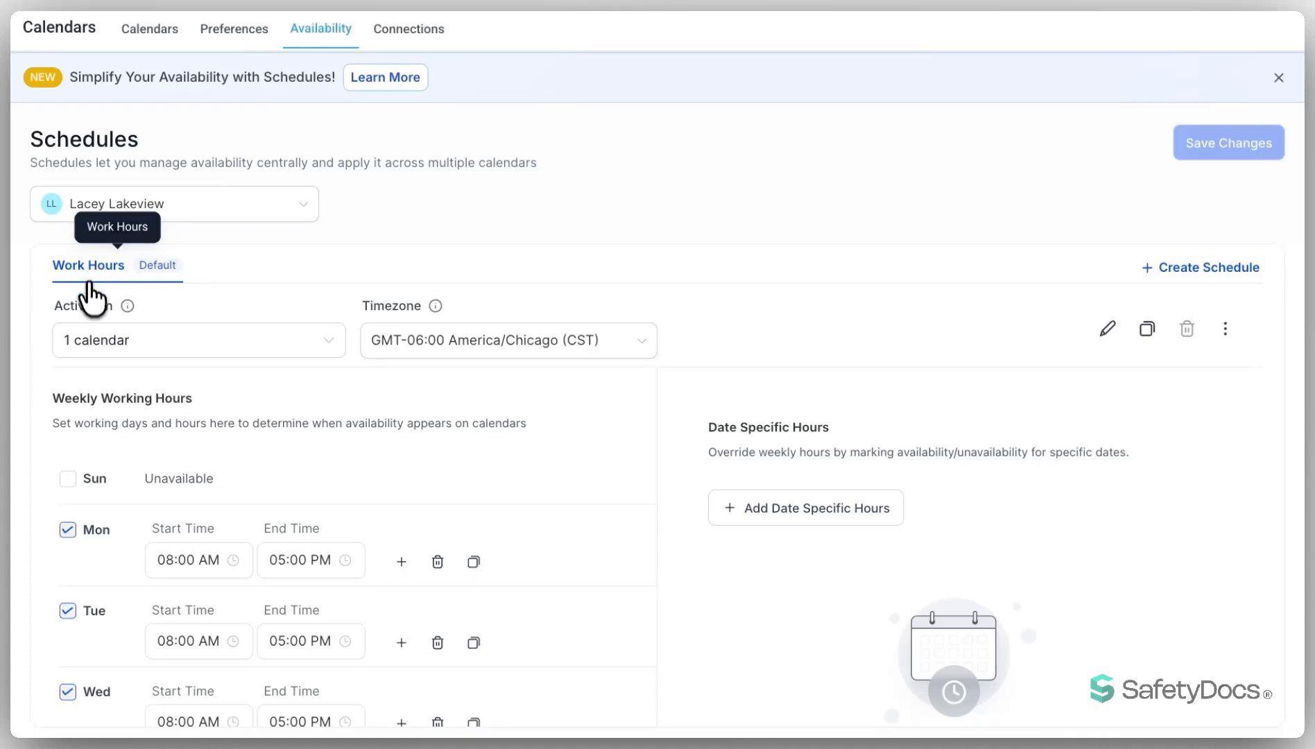
{"action": "scroll", "coordinate": [517, 450], "scroll_direction": "down", "scroll_amount": 4}
{"action": "scroll", "coordinate": [576, 434], "scroll_direction": "up", "scroll_amount": 4}
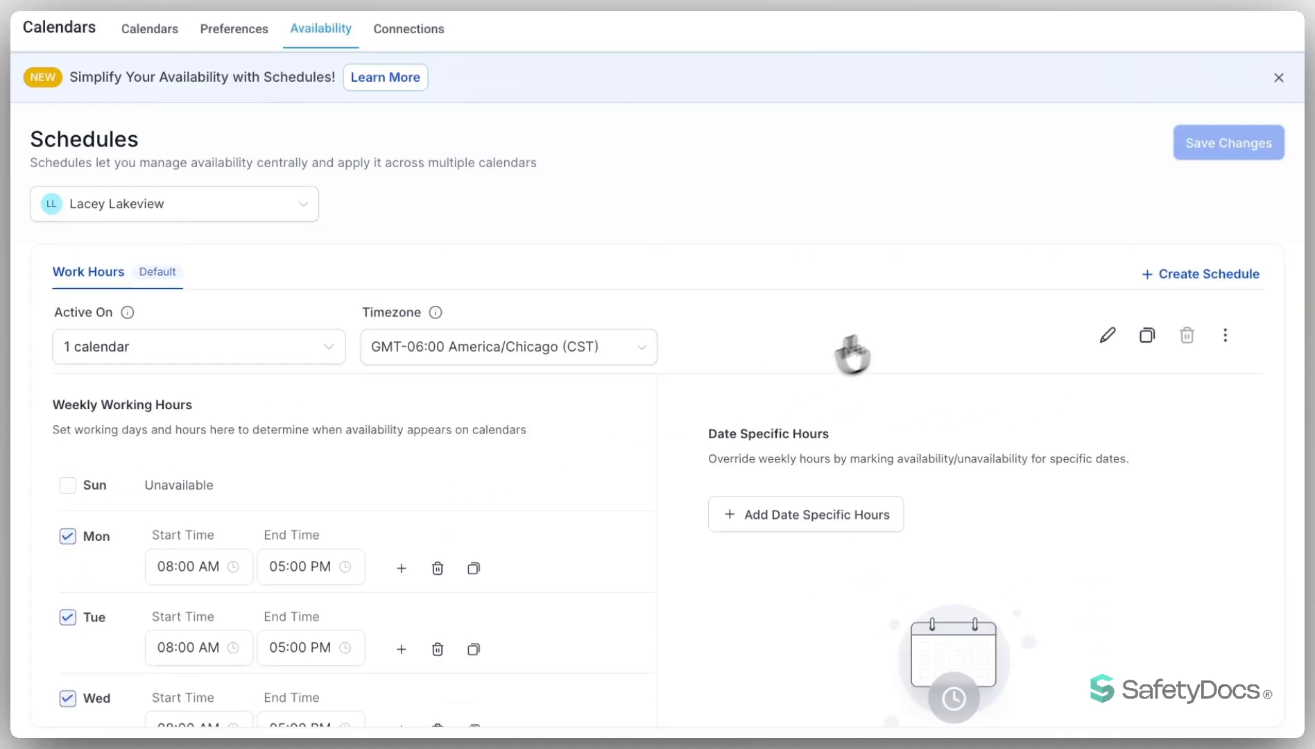
Create a new schedule named Weekend Hours for the selected staff member.
{"action": "left_click", "coordinate": [1194, 276]}
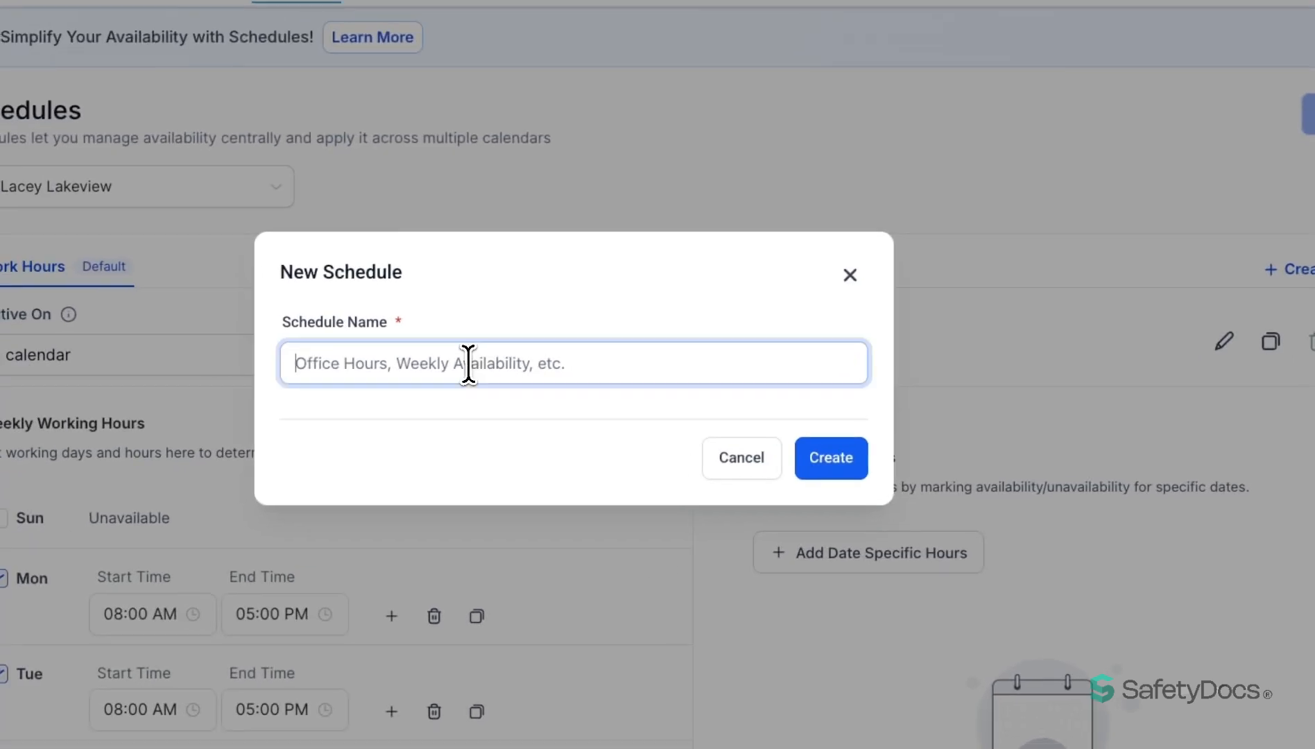
{"action": "type", "text": "Wee"}
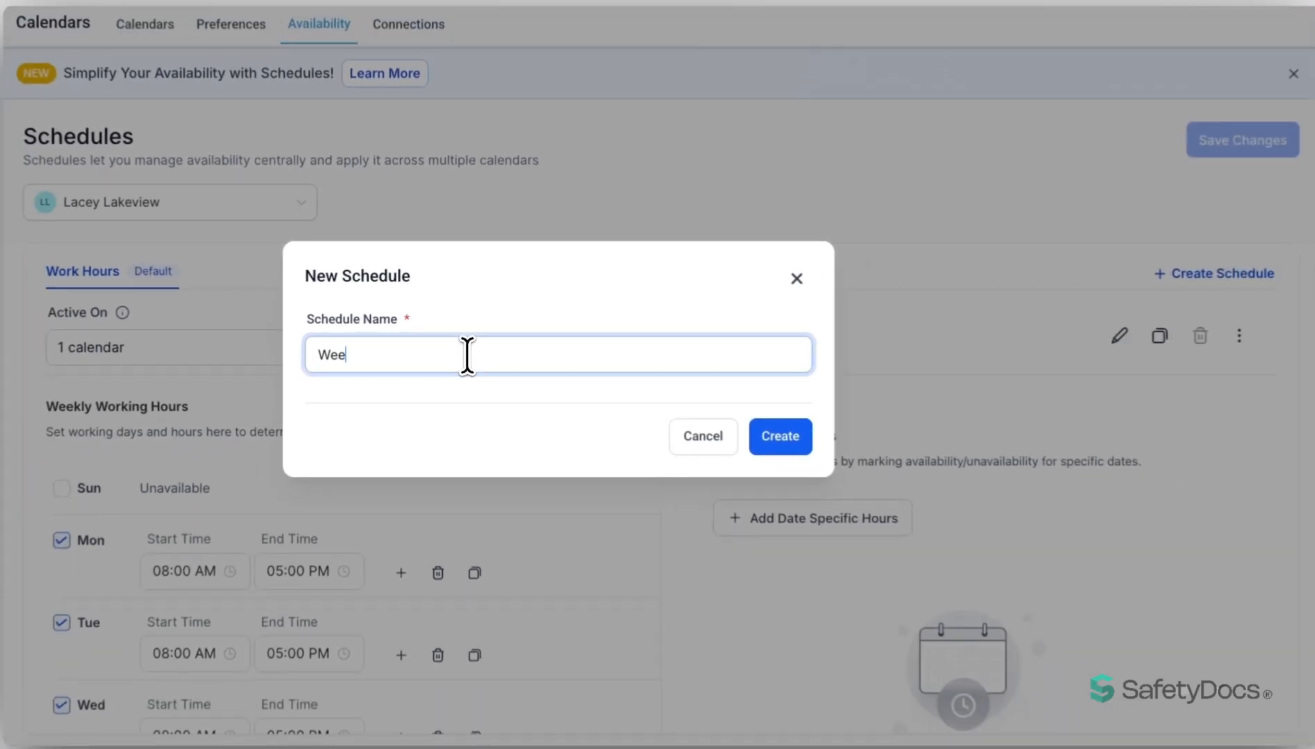
{"action": "type", "text": "kend Hours"}
{"action": "key", "text": "Return"}
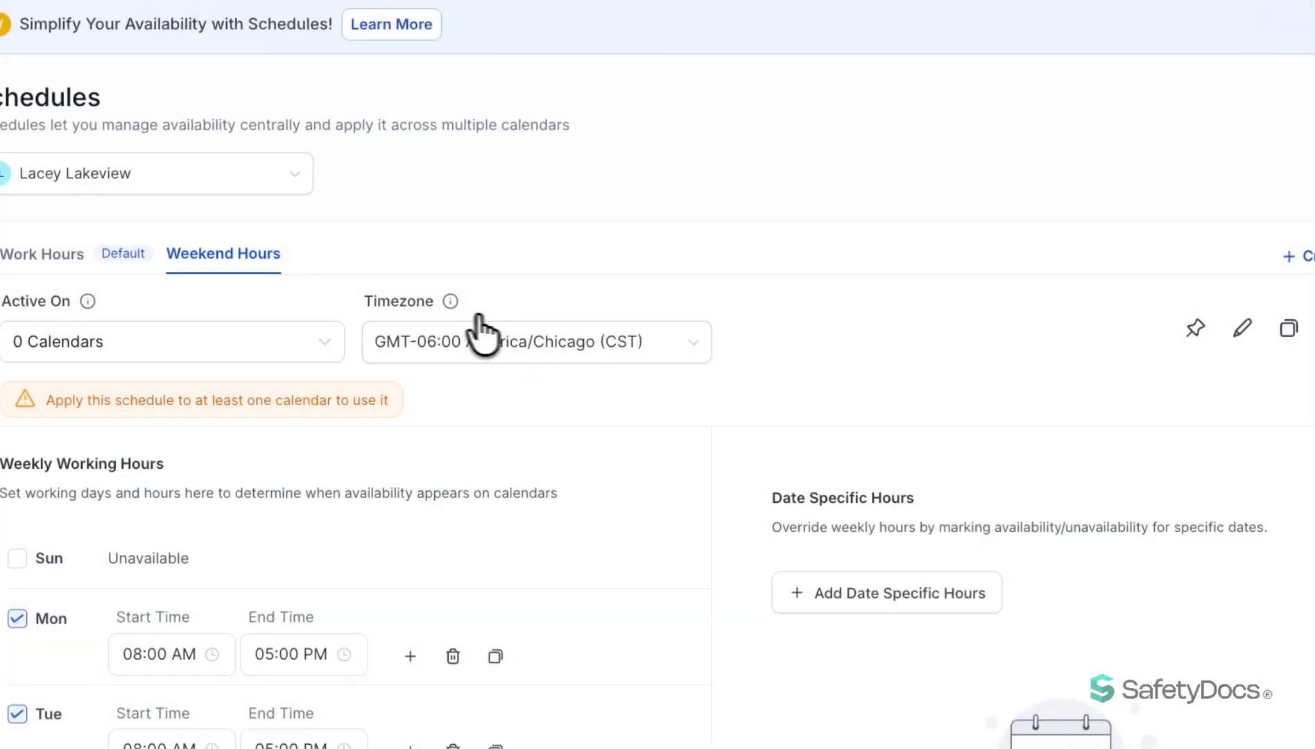
Make the Weekend Hours schedule active on the staff member's personal calendar.
{"action": "left_click", "coordinate": [257, 350]}
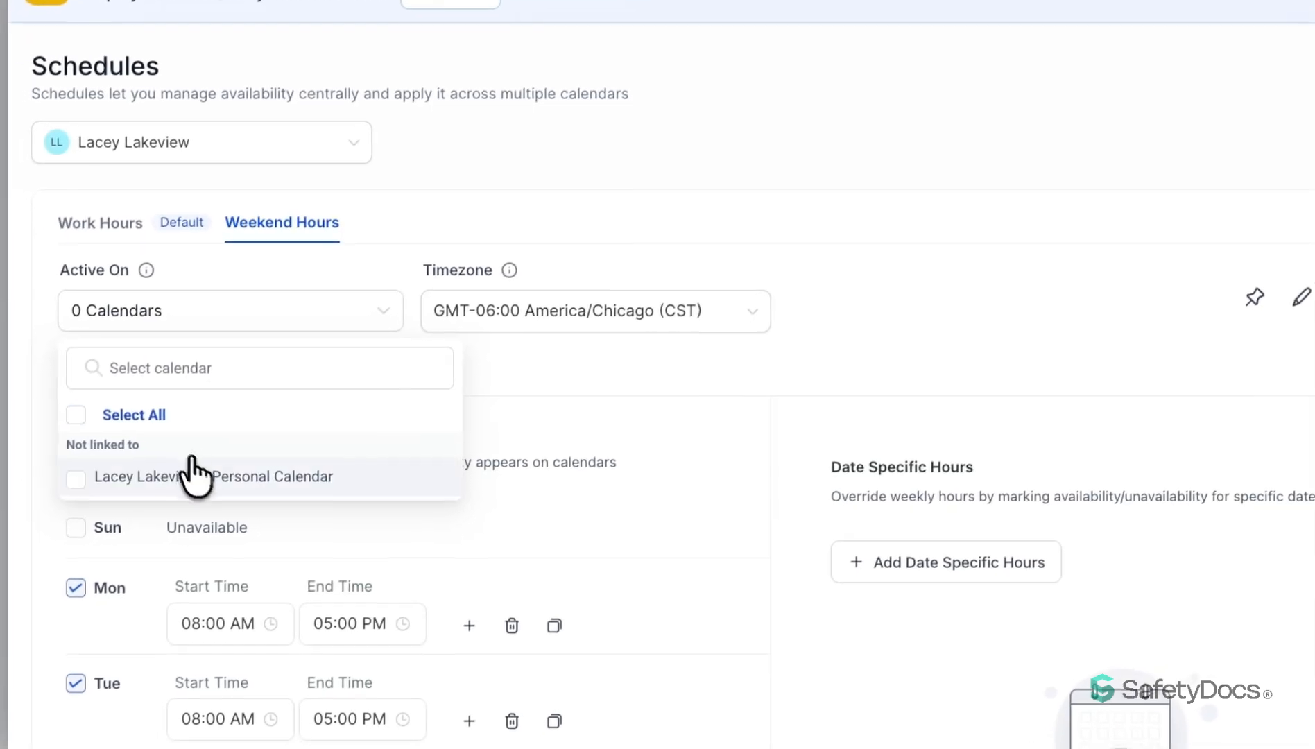
{"action": "left_click", "coordinate": [196, 472]}
{"action": "left_click", "coordinate": [50, 348]}
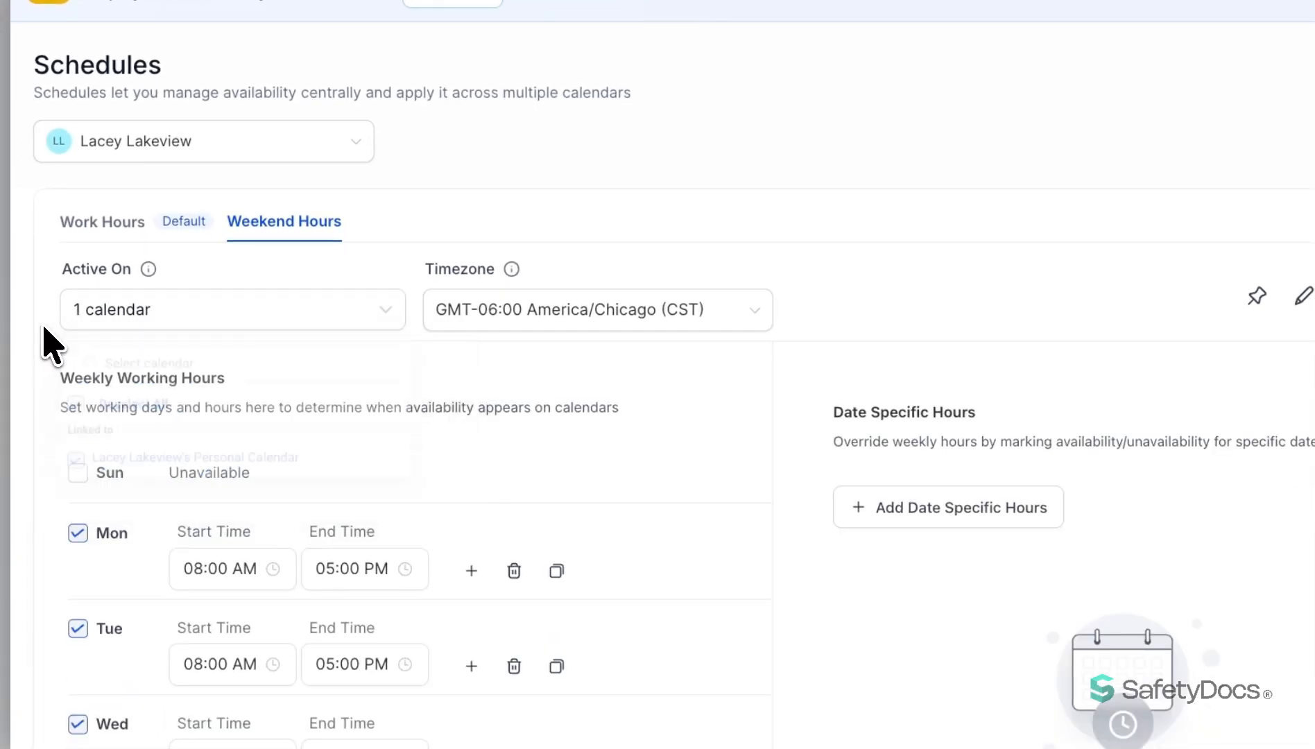
Make Sunday and Saturday available and Monday through Friday unavailable in the Weekend Hours weekly working hours.
{"action": "left_click", "coordinate": [78, 470]}
{"action": "scroll", "coordinate": [84, 478], "scroll_direction": "down", "scroll_amount": 1}
{"action": "scroll", "coordinate": [86, 489], "scroll_direction": "down", "scroll_amount": 5}
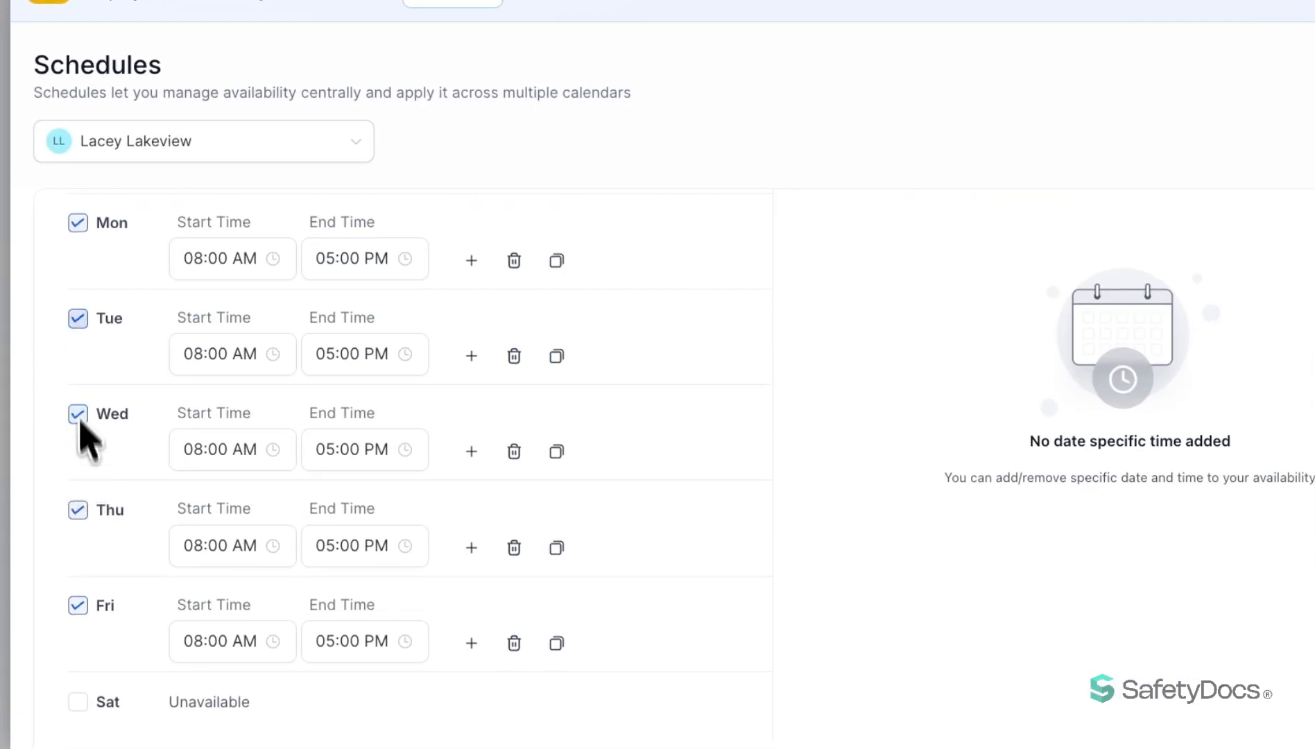
{"action": "left_click", "coordinate": [77, 223]}
{"action": "left_click", "coordinate": [78, 318]}
{"action": "left_click", "coordinate": [77, 414]}
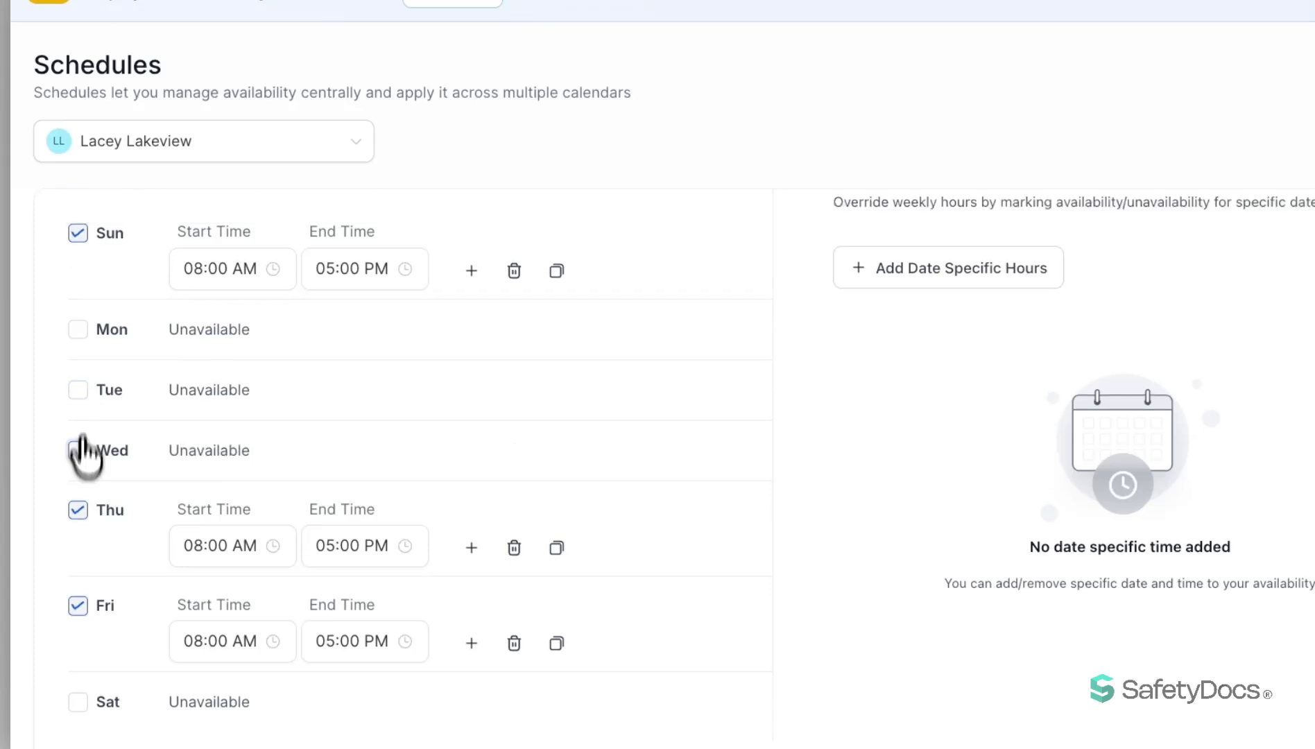
{"action": "left_click", "coordinate": [77, 515]}
{"action": "left_click", "coordinate": [78, 575]}
{"action": "left_click", "coordinate": [77, 636]}
Set the Saturday end time to 10:00 PM and save the Weekend Hours schedule.
{"action": "left_click", "coordinate": [355, 671]}
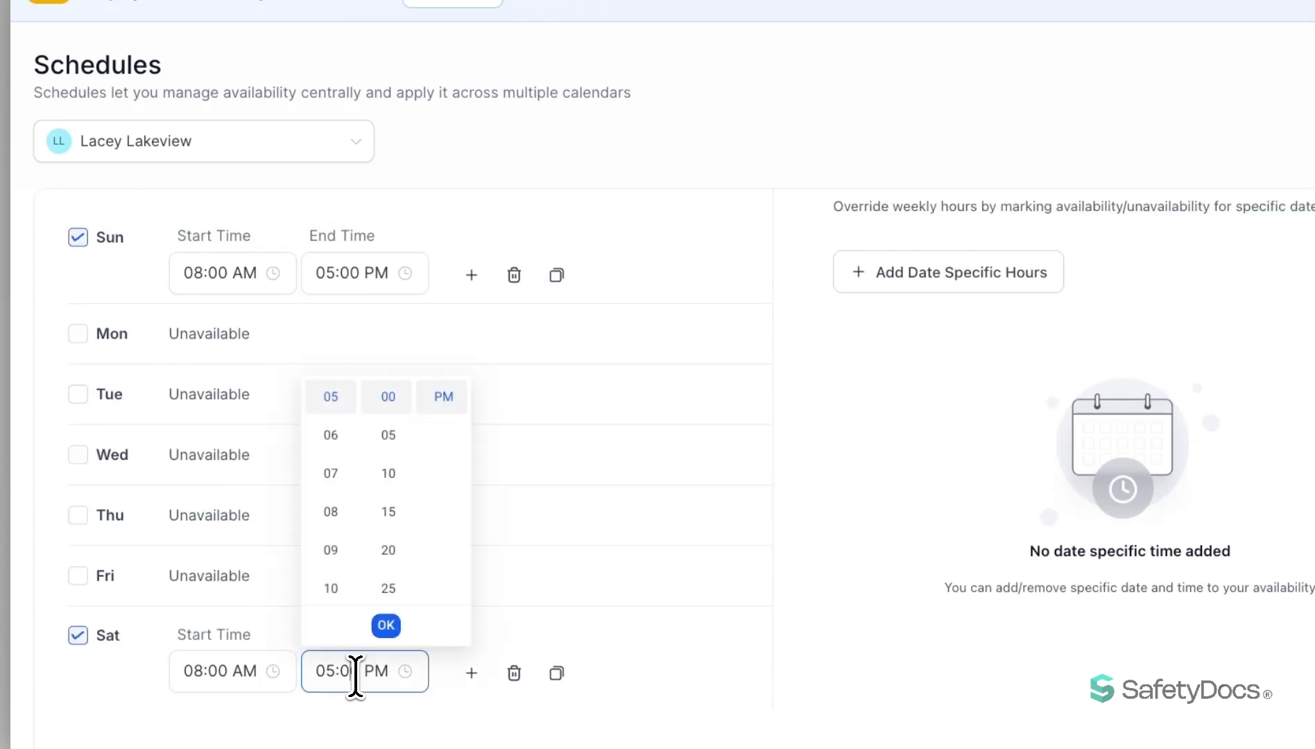
{"action": "left_click", "coordinate": [331, 589]}
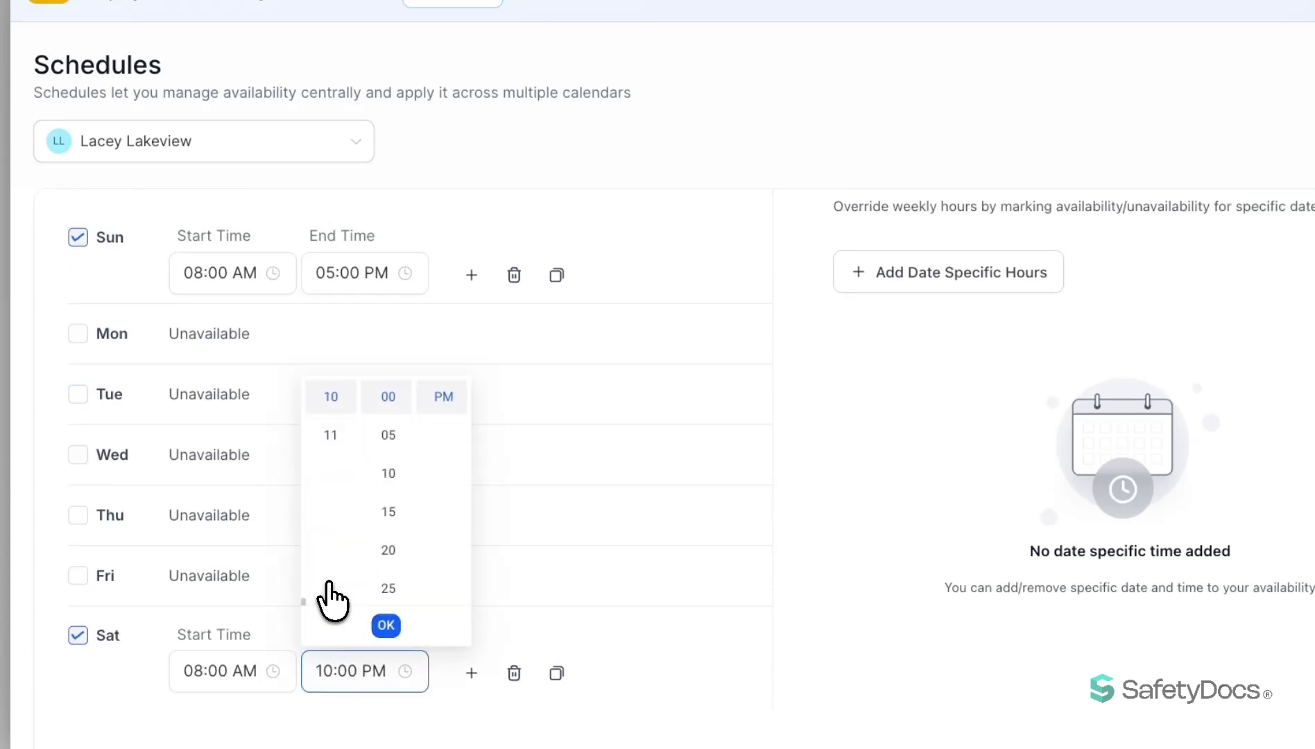
{"action": "left_click", "coordinate": [386, 625]}
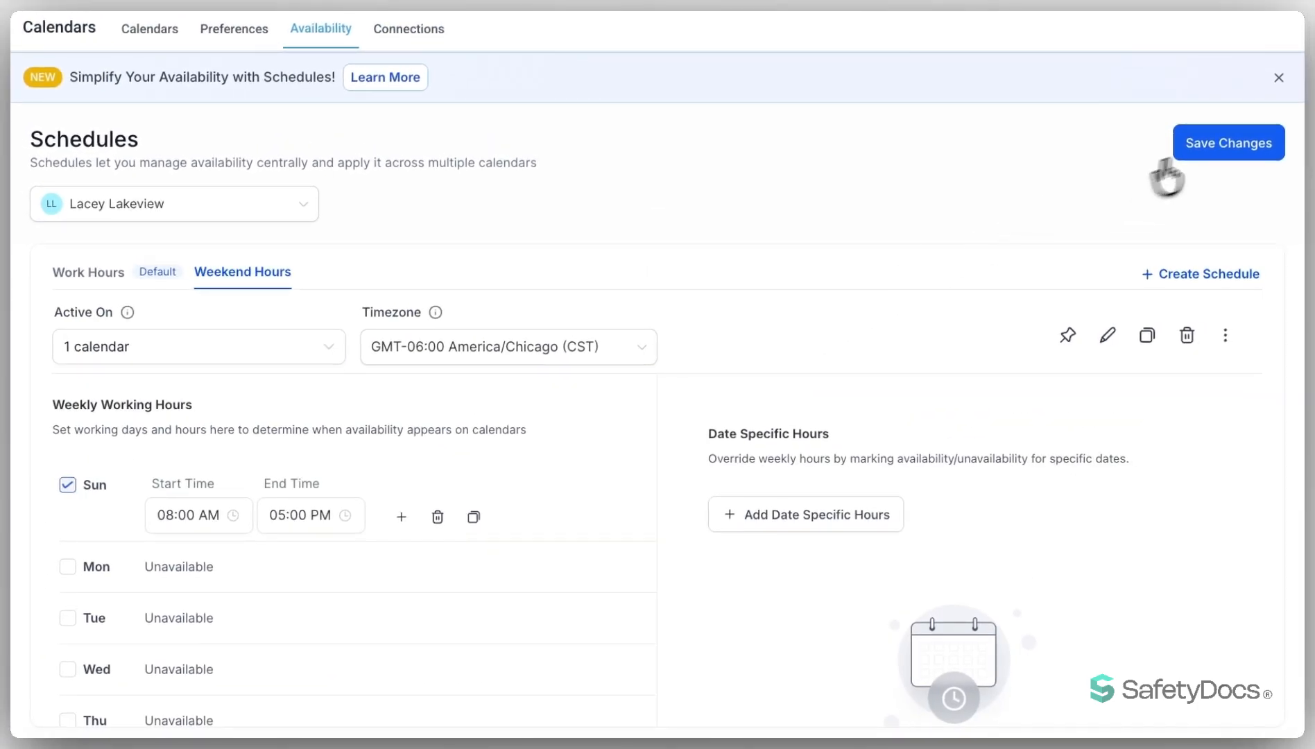
{"action": "left_click", "coordinate": [1217, 145]}
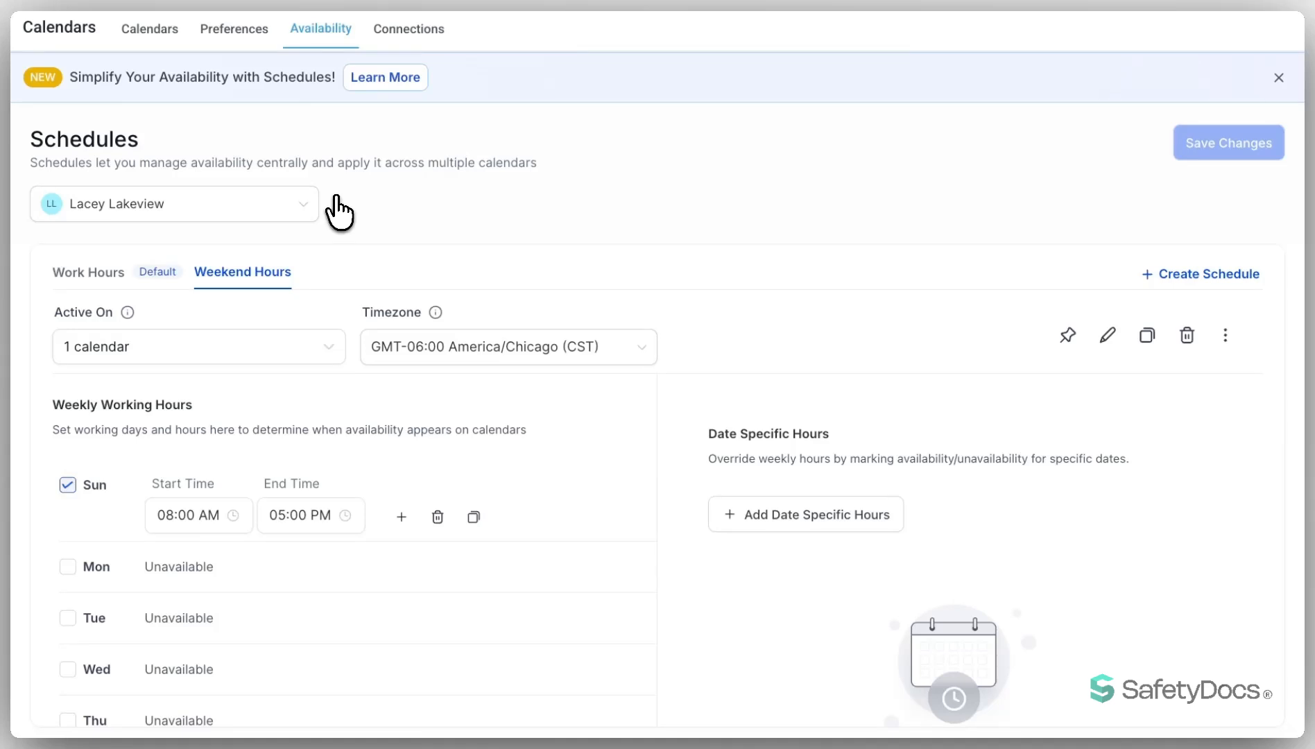
Open the calendar connections and show those of the staff member who has the Weekend Hours schedule.
{"action": "left_click", "coordinate": [408, 28]}
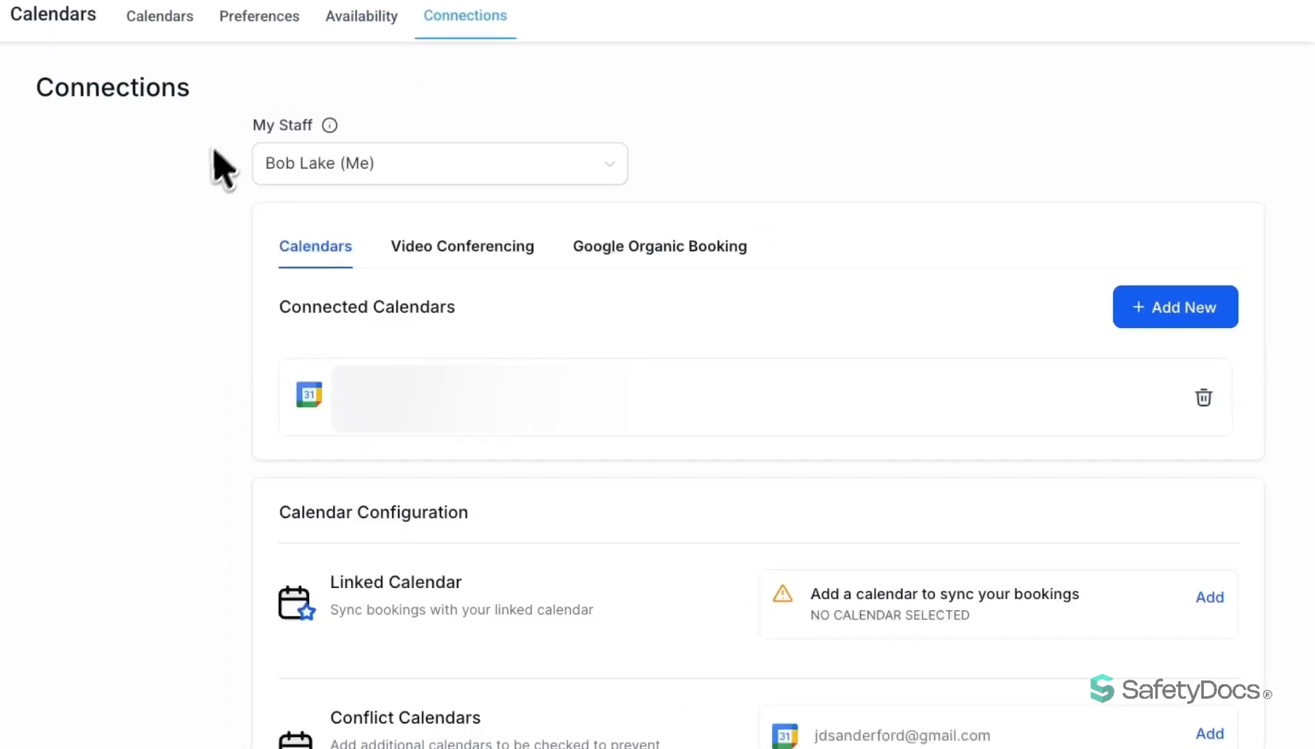
{"action": "left_click", "coordinate": [288, 168]}
{"action": "left_click", "coordinate": [328, 247]}
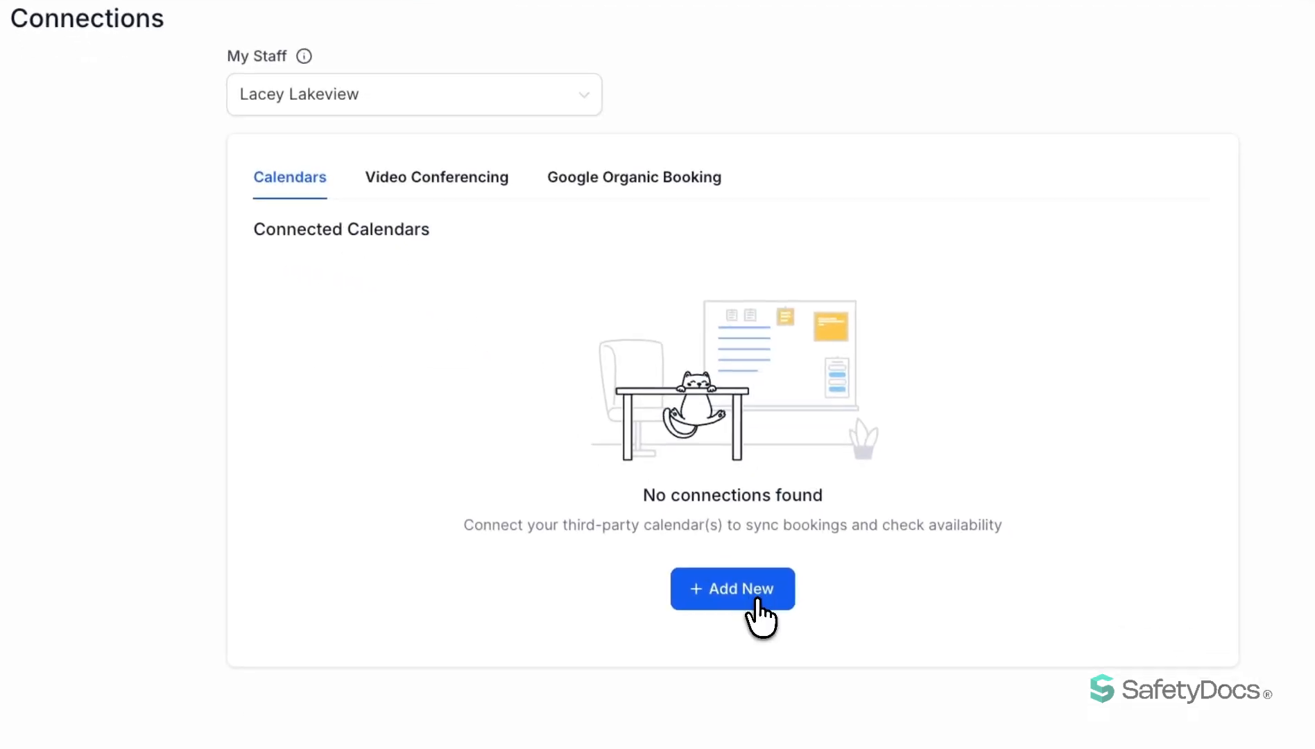
Review the third-party calendar, video conferencing and Google Organic Booking connection options without connecting any of them.
{"action": "left_click", "coordinate": [756, 602]}
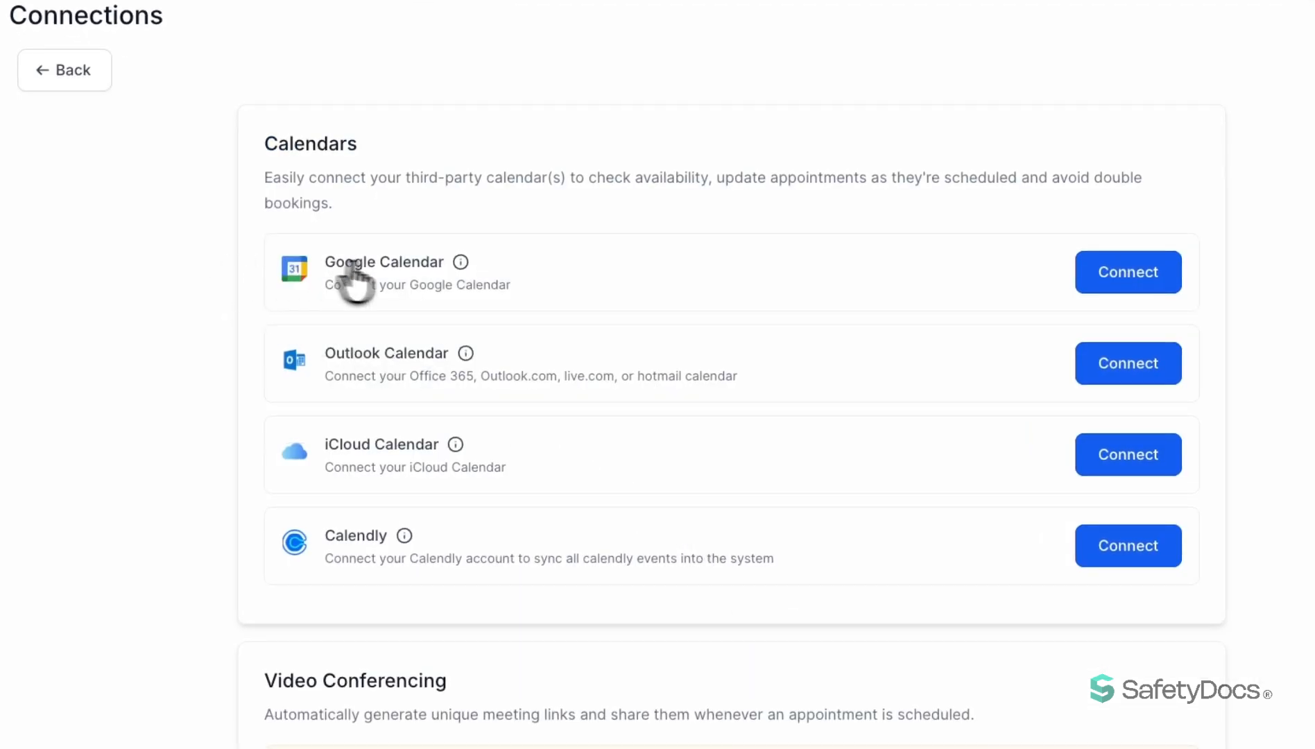
{"action": "scroll", "coordinate": [401, 272], "scroll_direction": "down", "scroll_amount": 2}
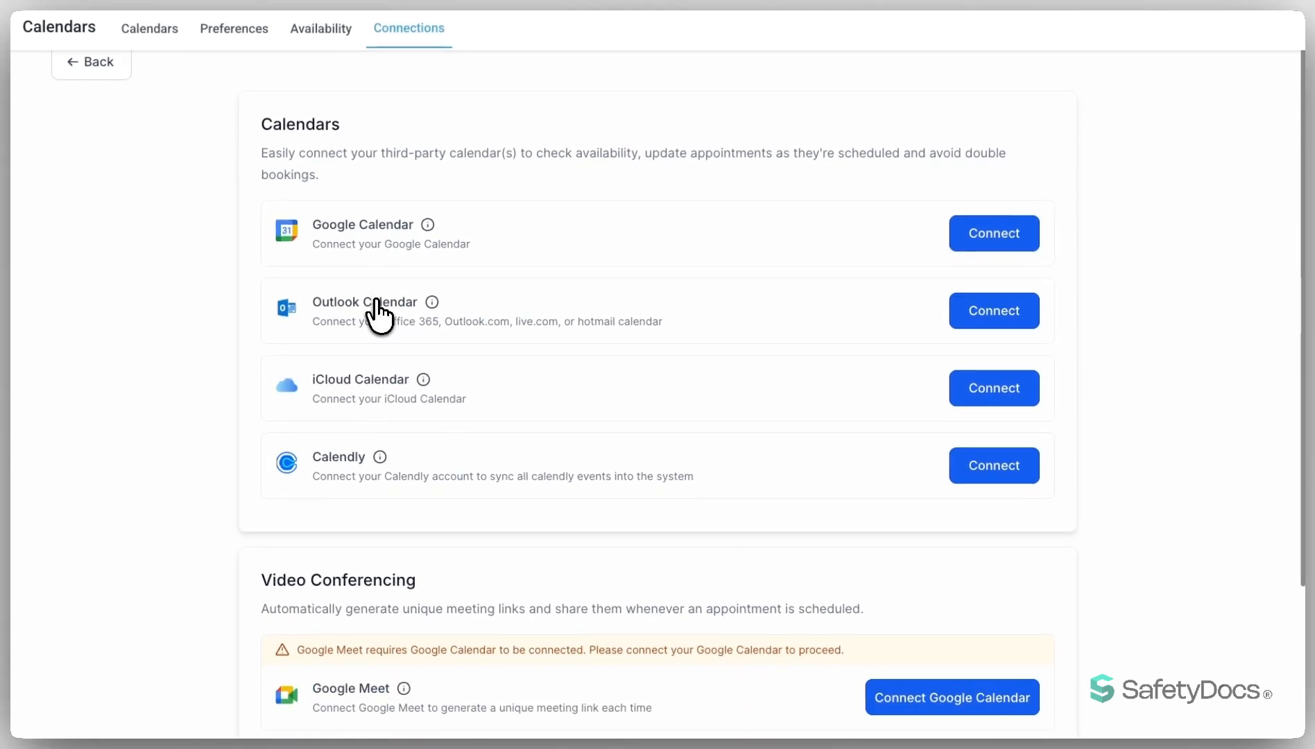
{"action": "scroll", "coordinate": [381, 376], "scroll_direction": "down", "scroll_amount": 2}
{"action": "scroll", "coordinate": [358, 371], "scroll_direction": "down", "scroll_amount": 1}
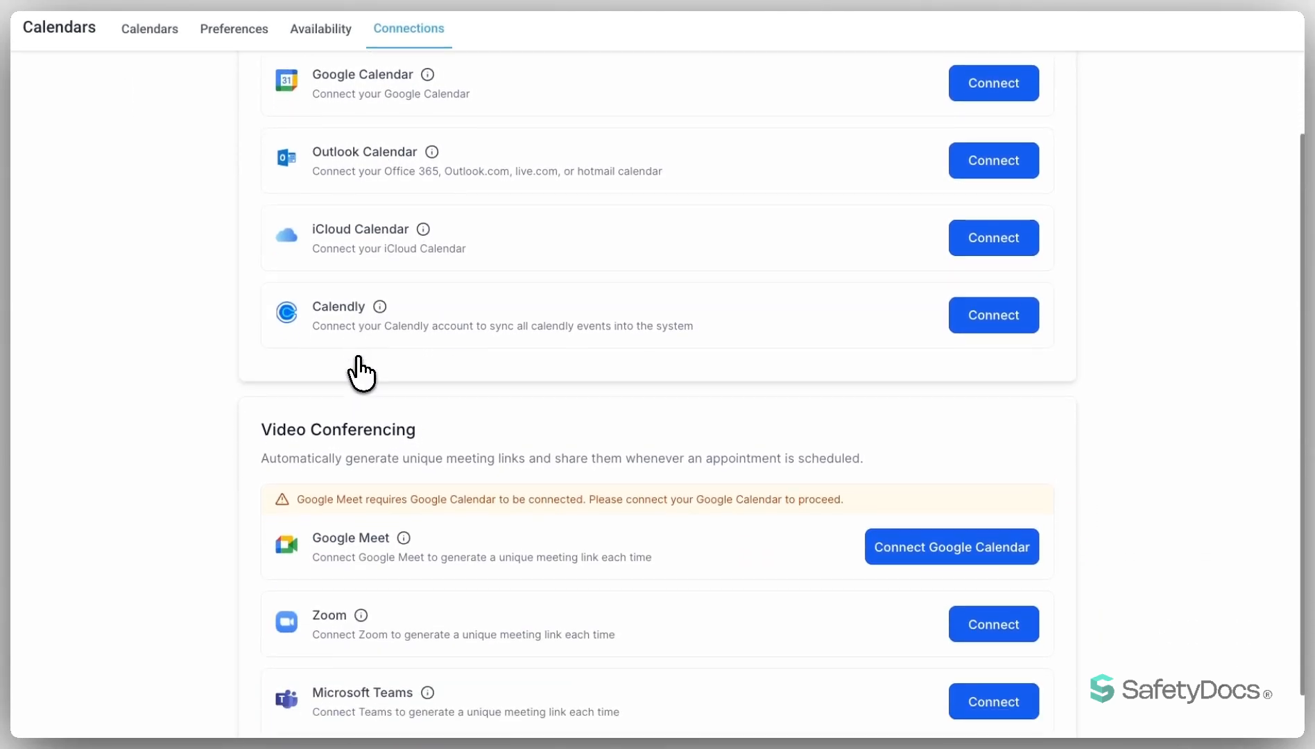
{"action": "scroll", "coordinate": [358, 372], "scroll_direction": "down", "scroll_amount": 1}
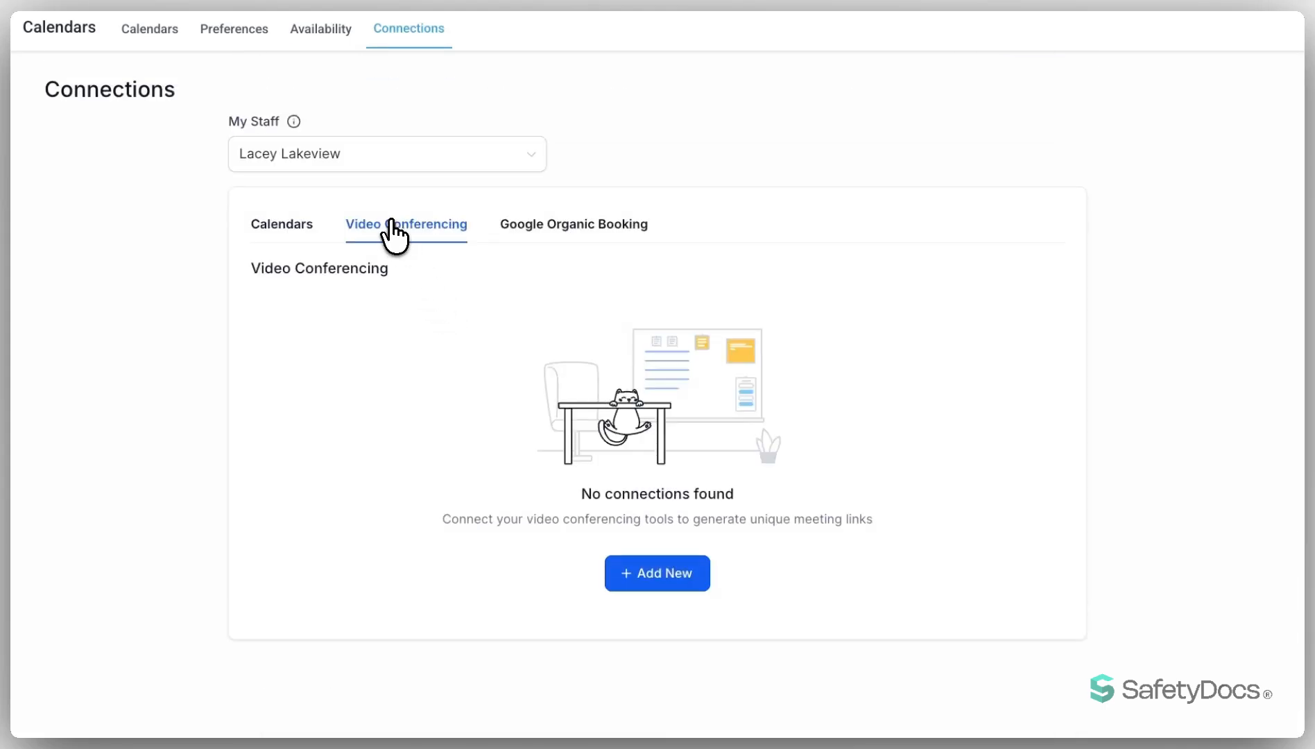
{"action": "left_click", "coordinate": [566, 229]}
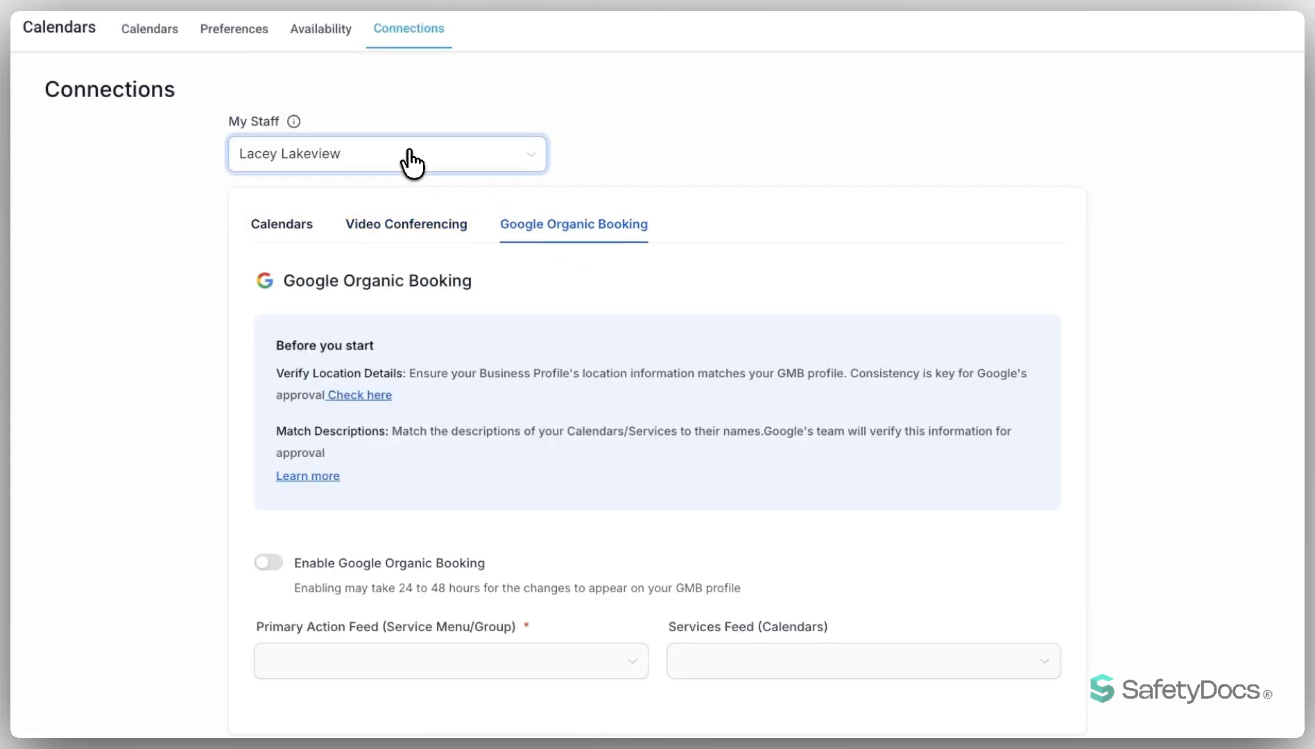
Switch back to the signed-in user's own connections and inspect the linked calendar options without changing them.
{"action": "left_click", "coordinate": [408, 154]}
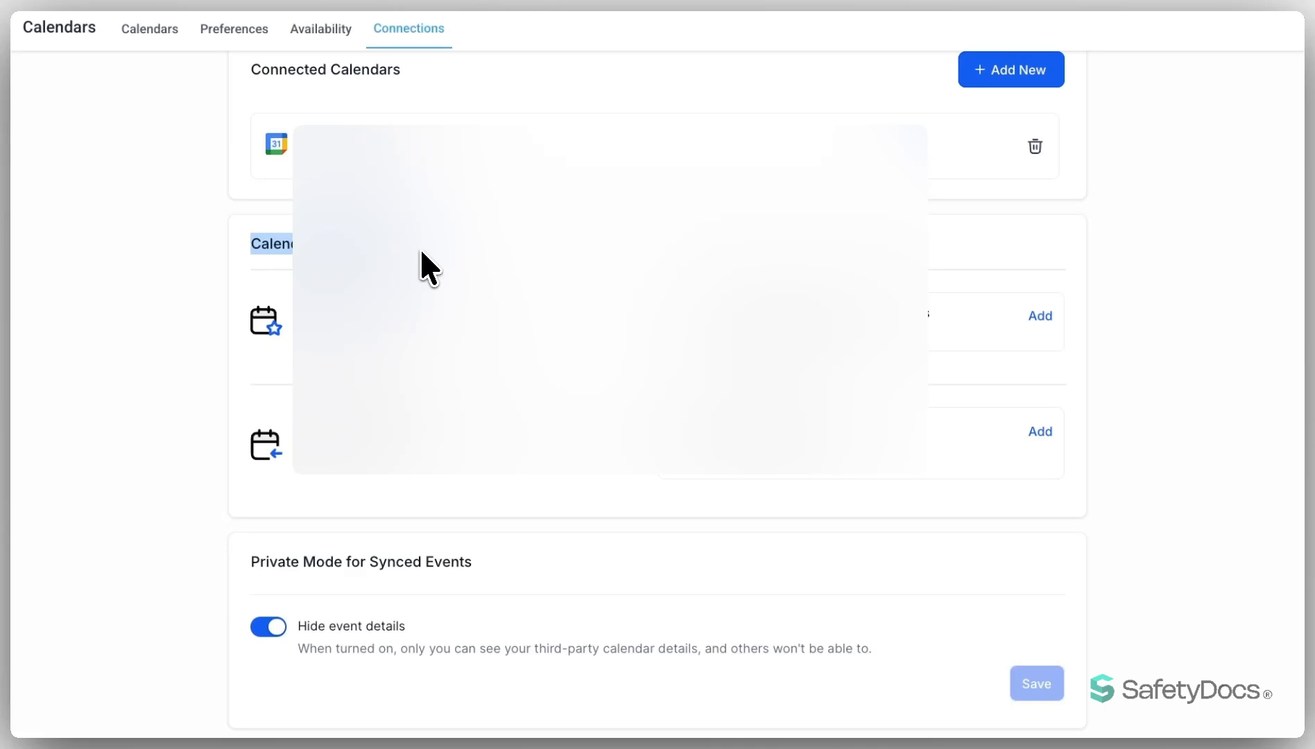
{"action": "left_click", "coordinate": [310, 305]}
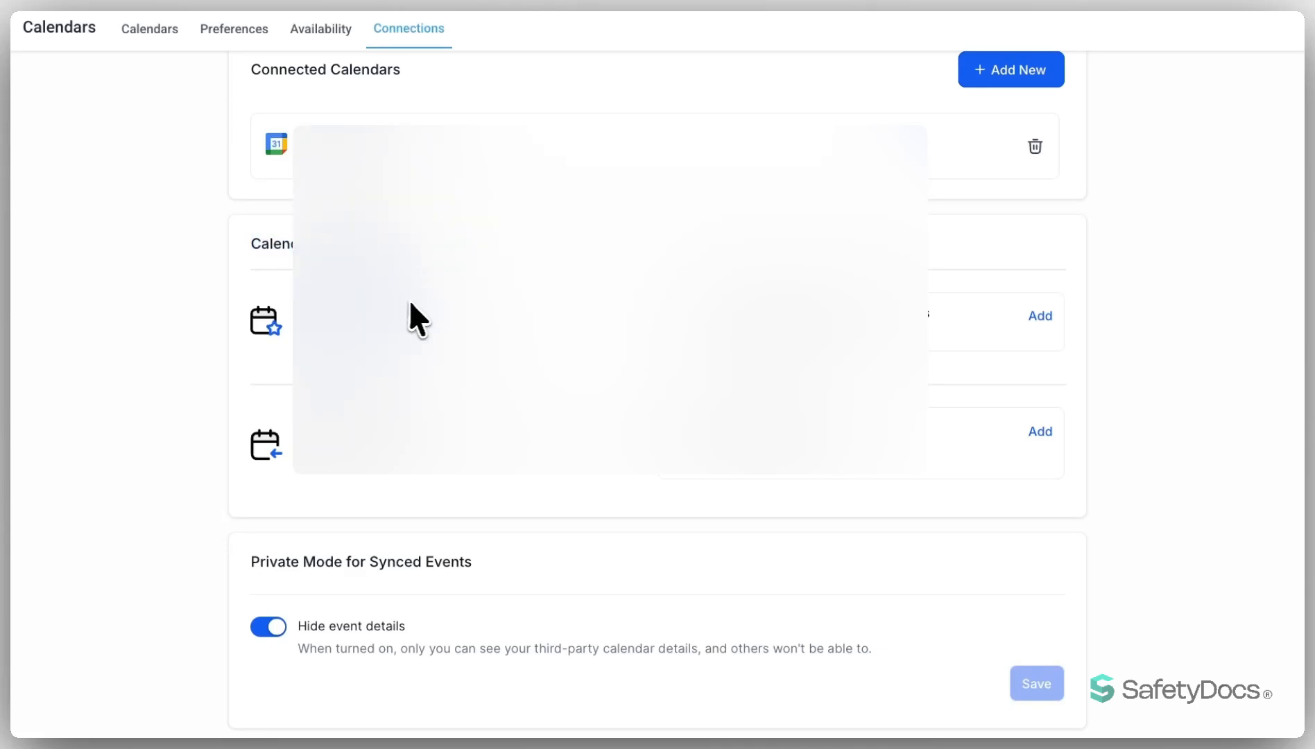
{"action": "left_click", "coordinate": [1039, 316]}
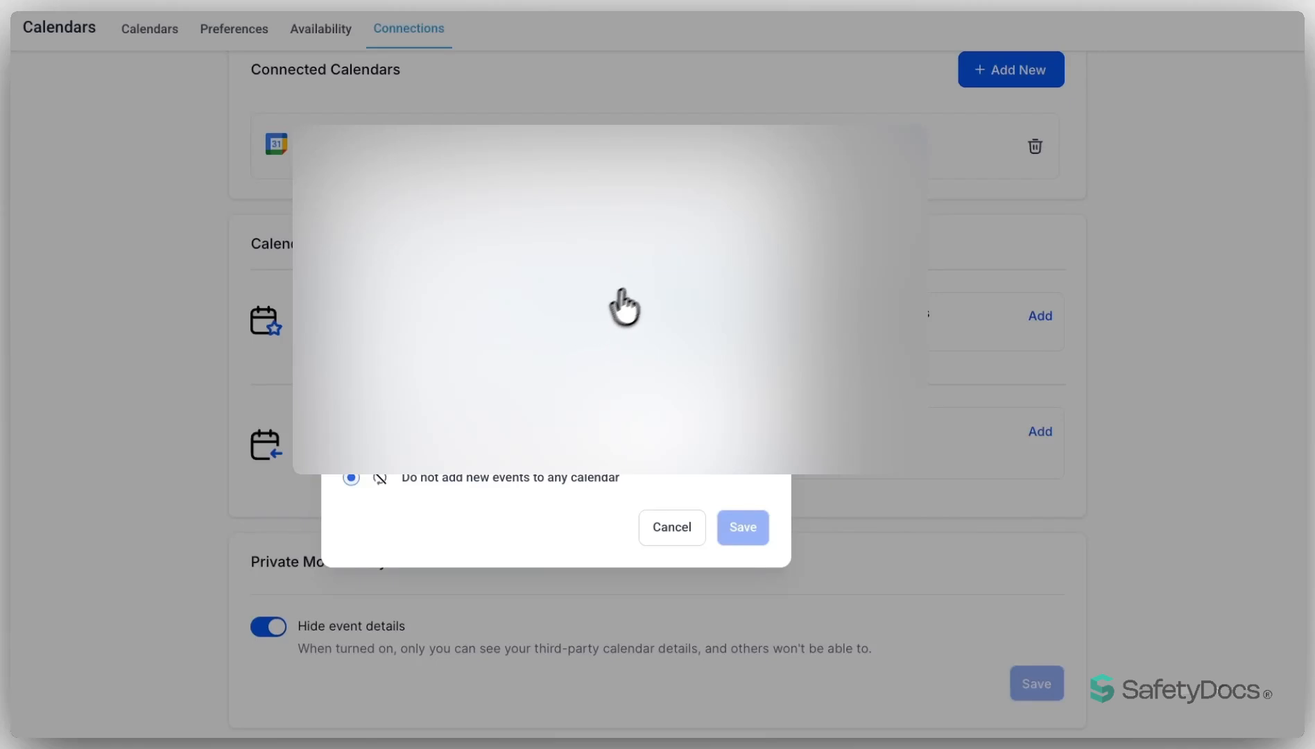
{"action": "key", "text": "Escape"}
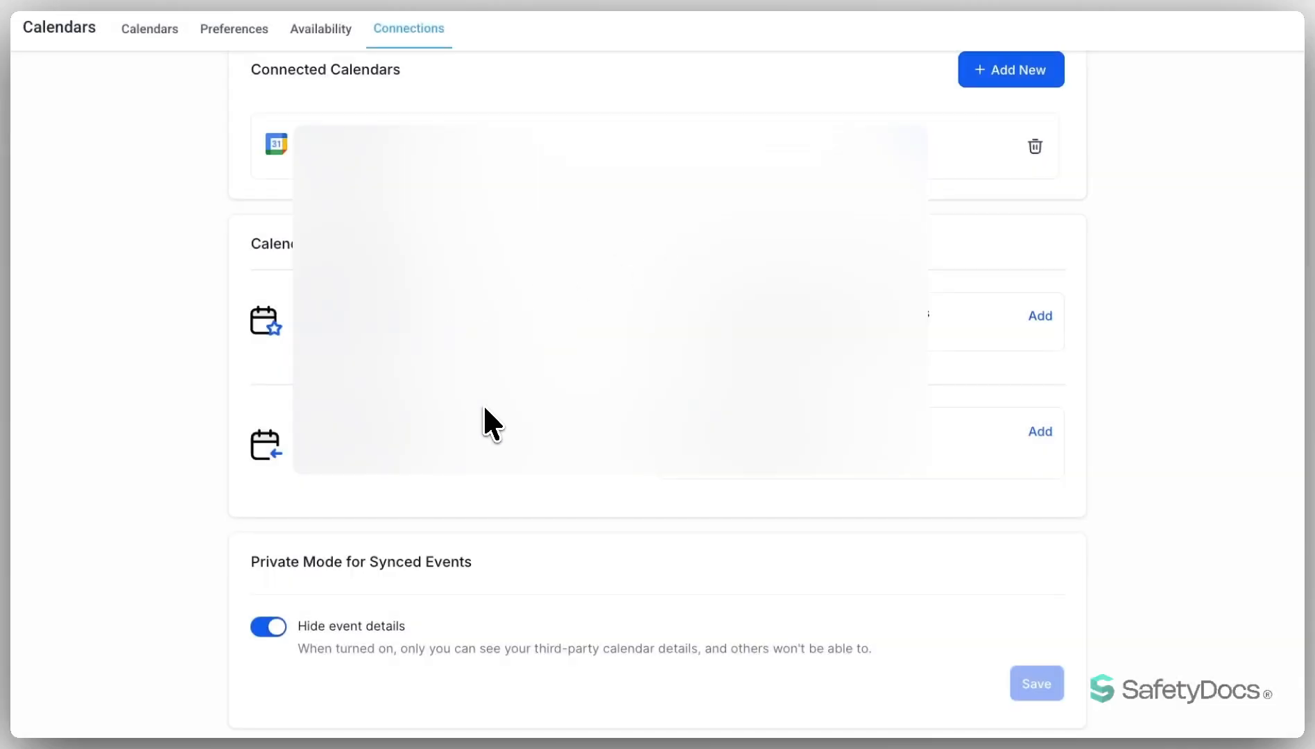